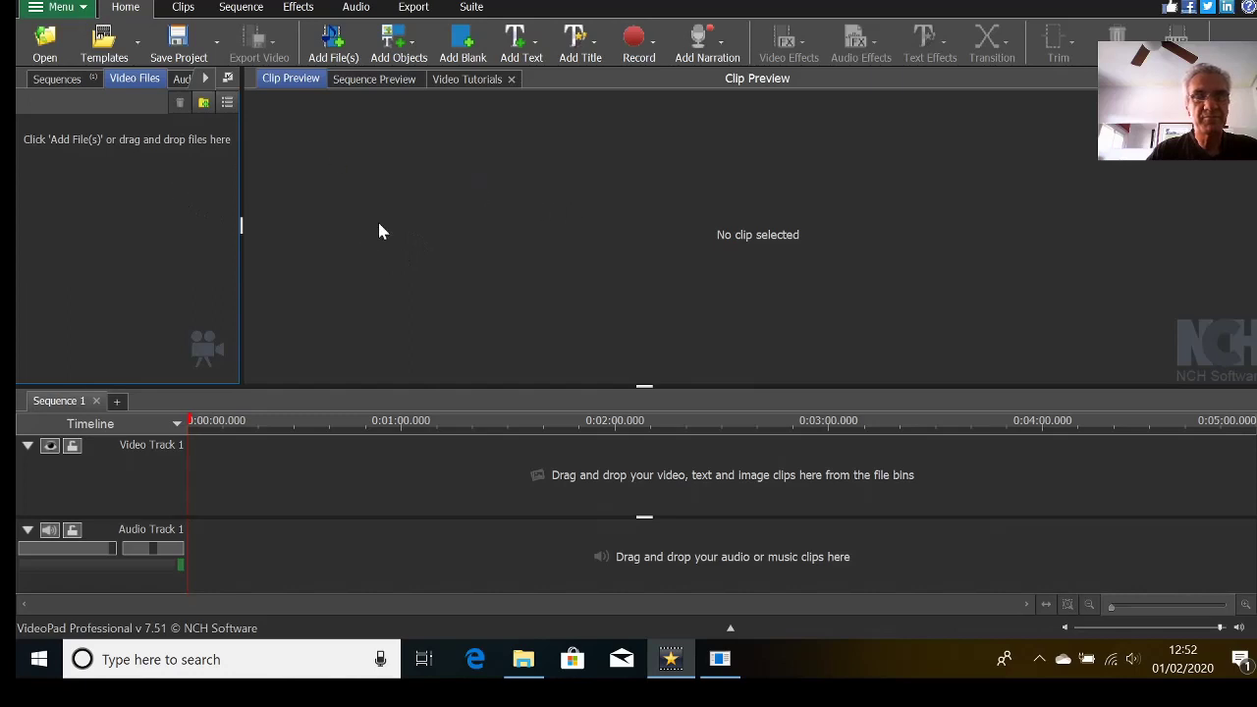
Step: Import the video file "guitar pm" from the Guitar clone folder into the project
left_click(325, 48)
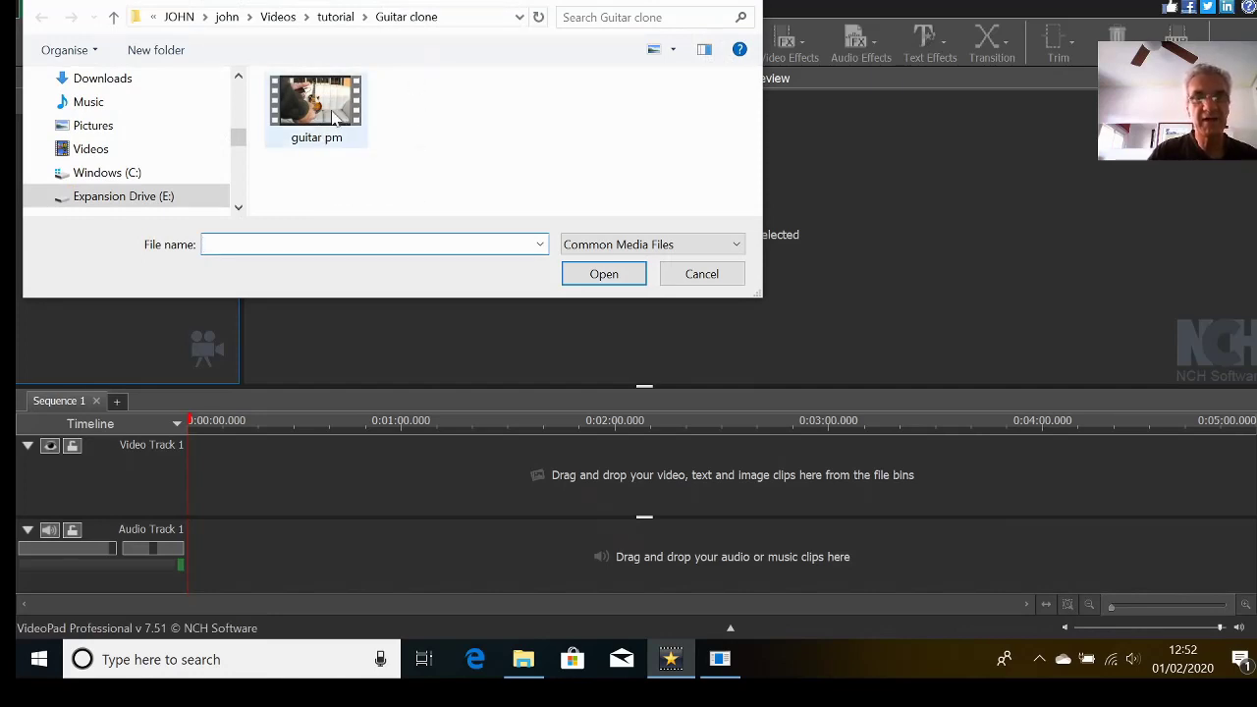
double_click(316, 103)
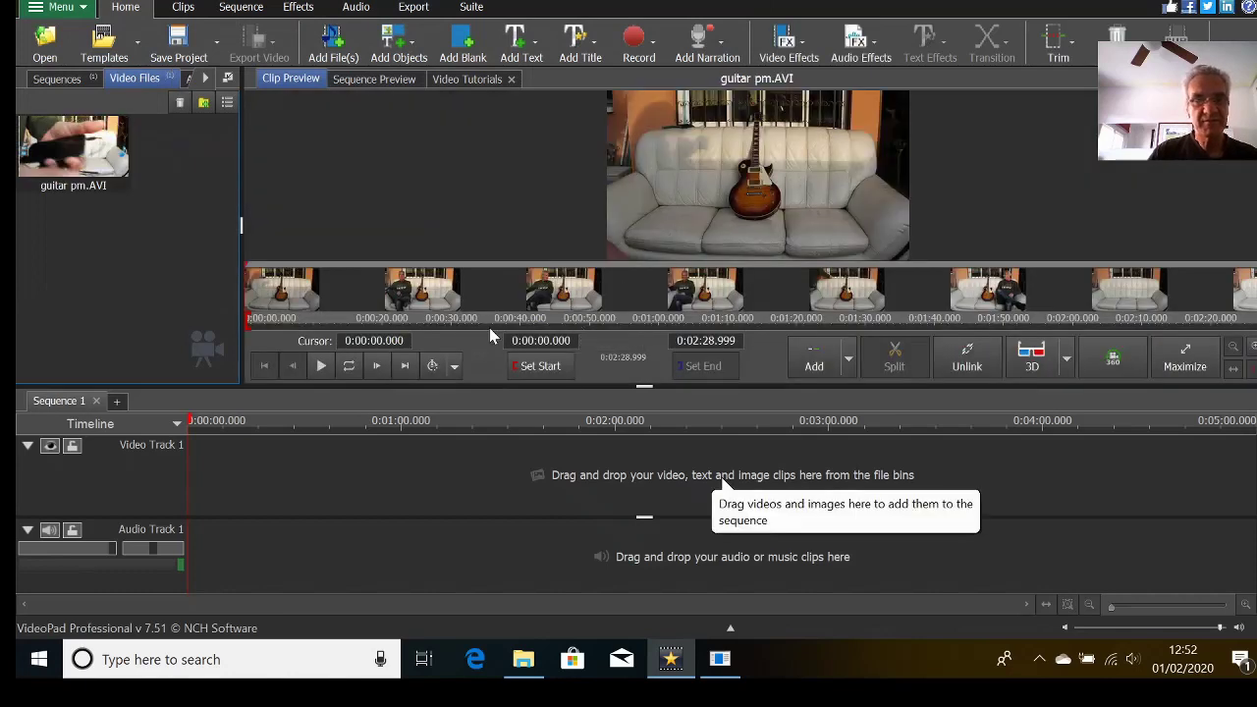
Step: Scrub through the guitar pm.AVI clip to examine the footage from its start to the empty sofa, and return to the beginning
left_click(246, 275)
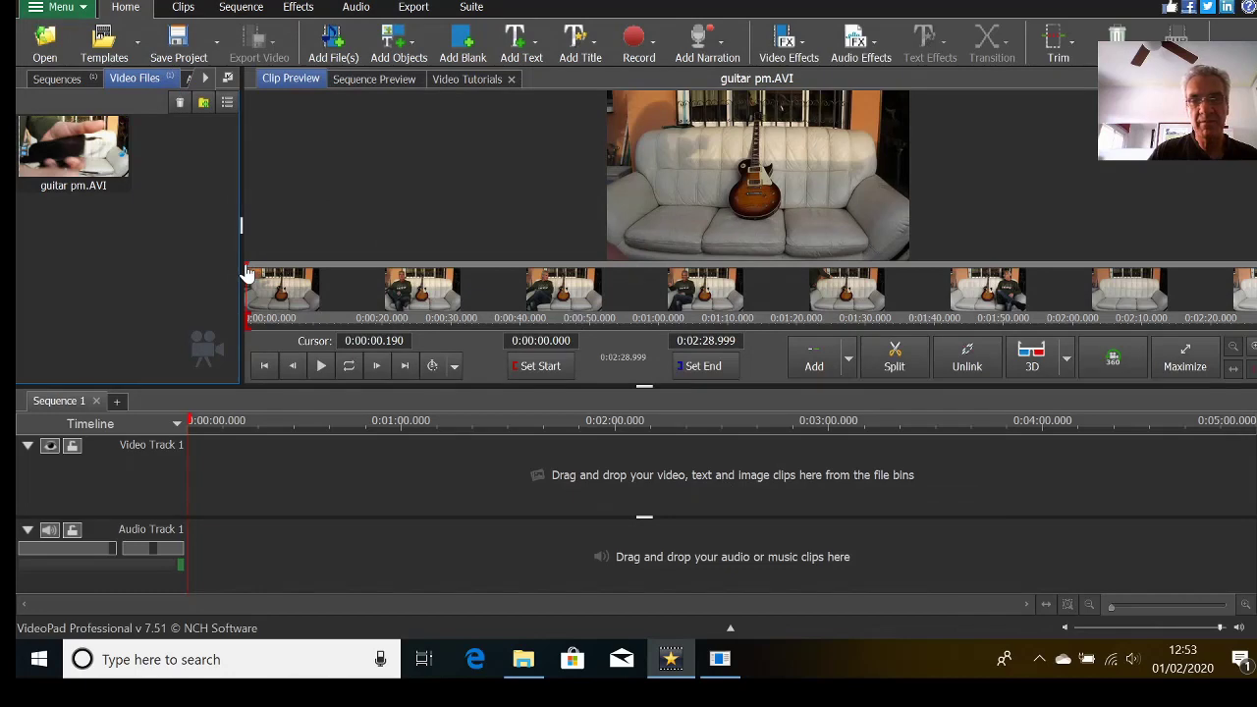
left_click_drag(246, 275, 256, 273)
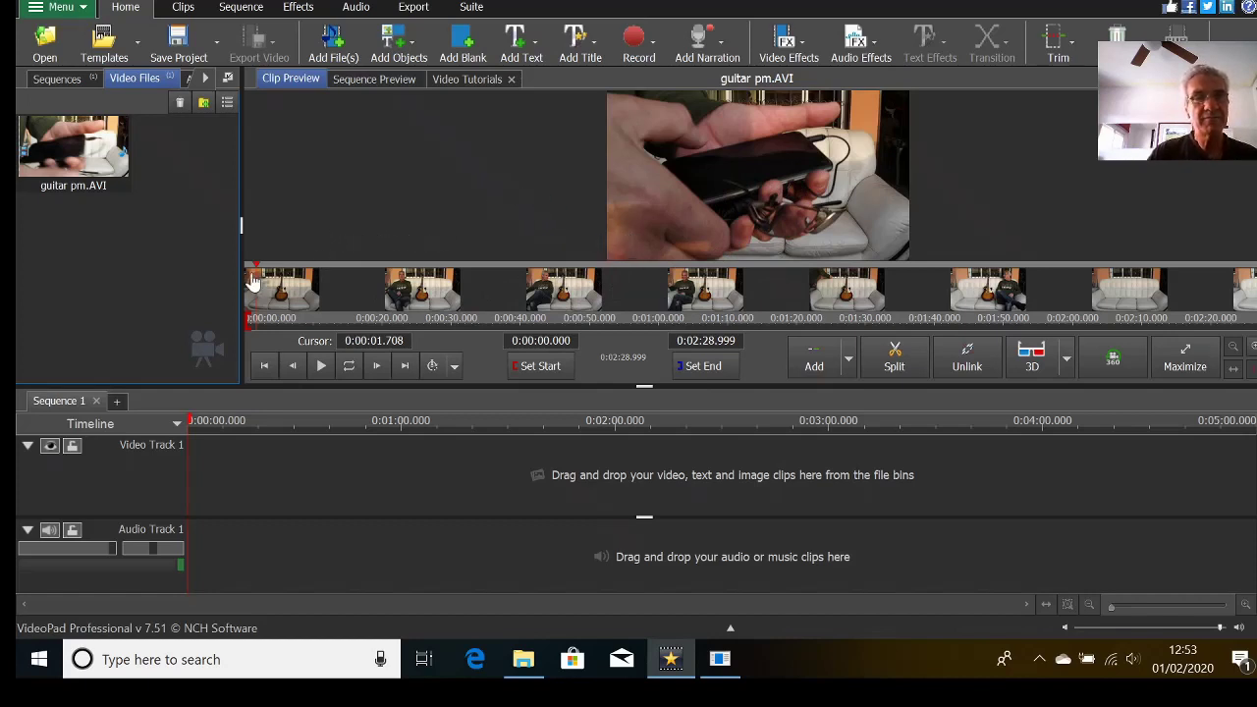
left_click_drag(252, 269, 329, 284)
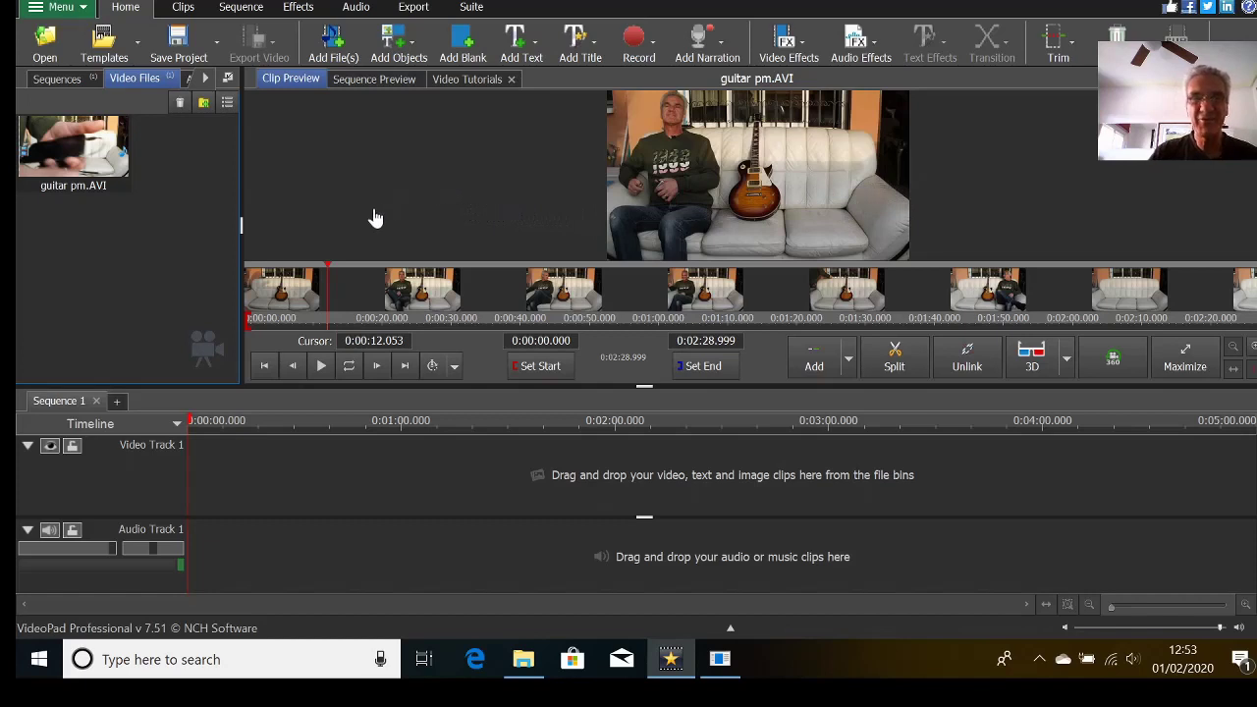
left_click(326, 272)
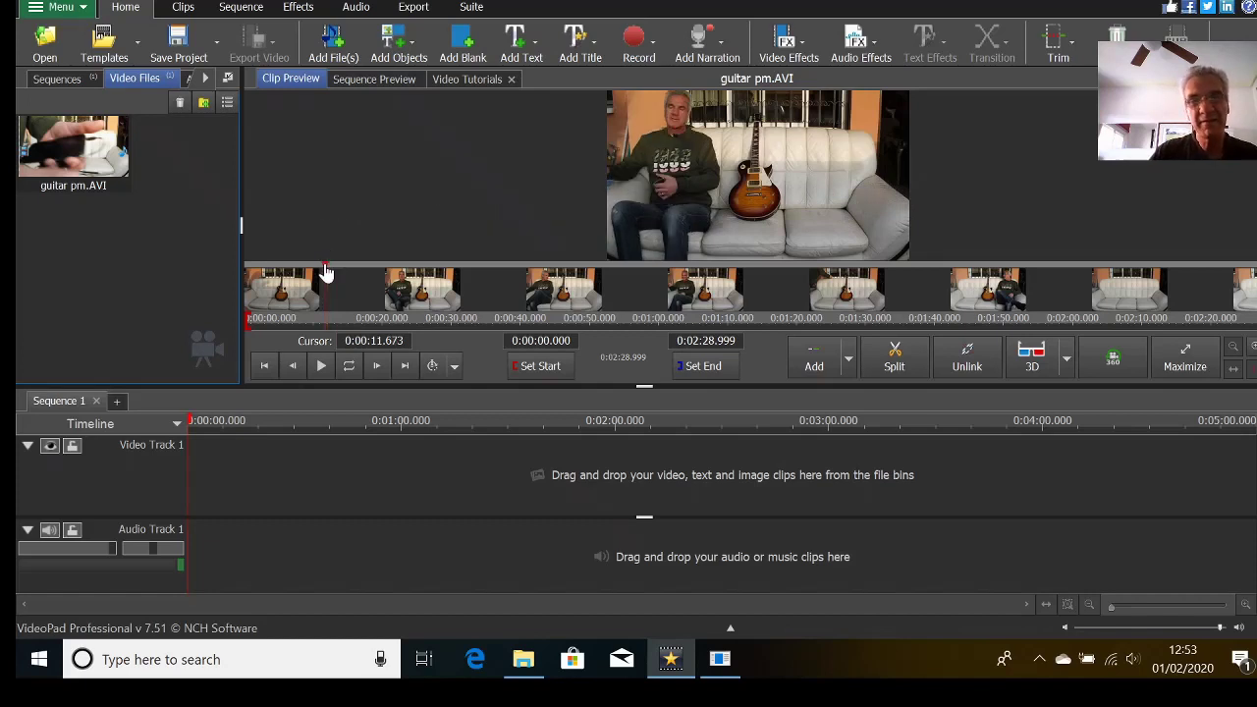
left_click_drag(326, 272, 510, 280)
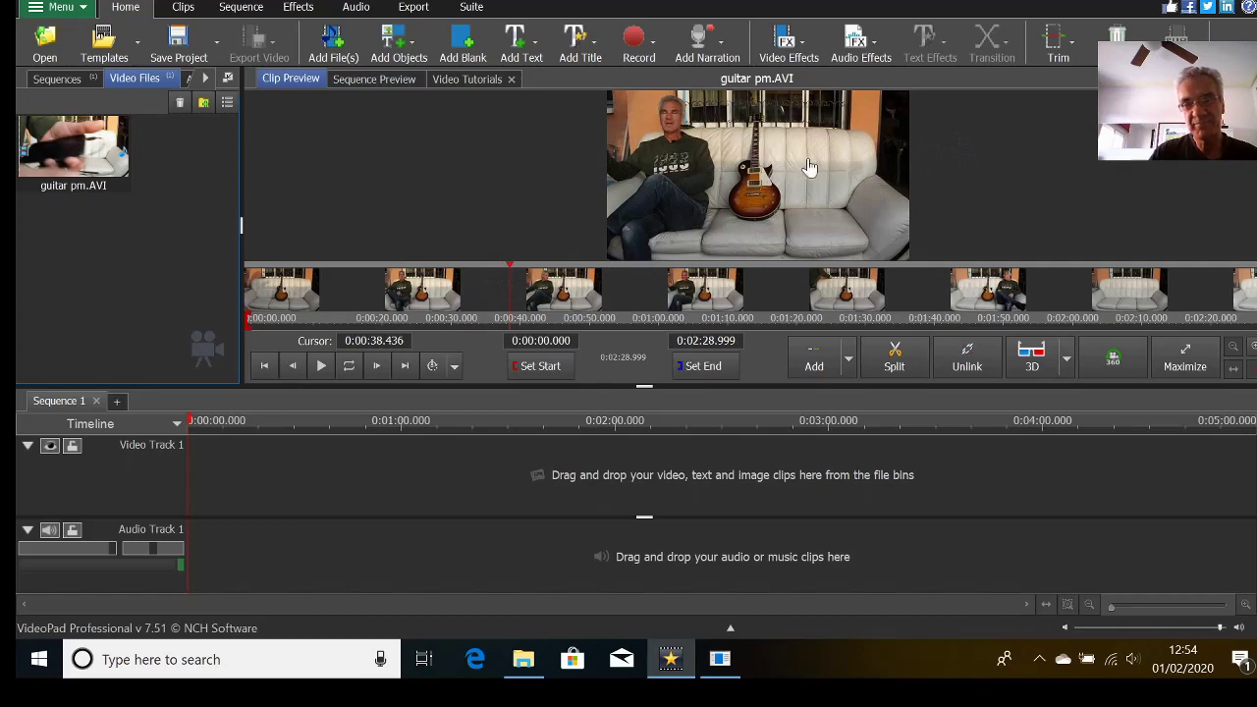
left_click(515, 267)
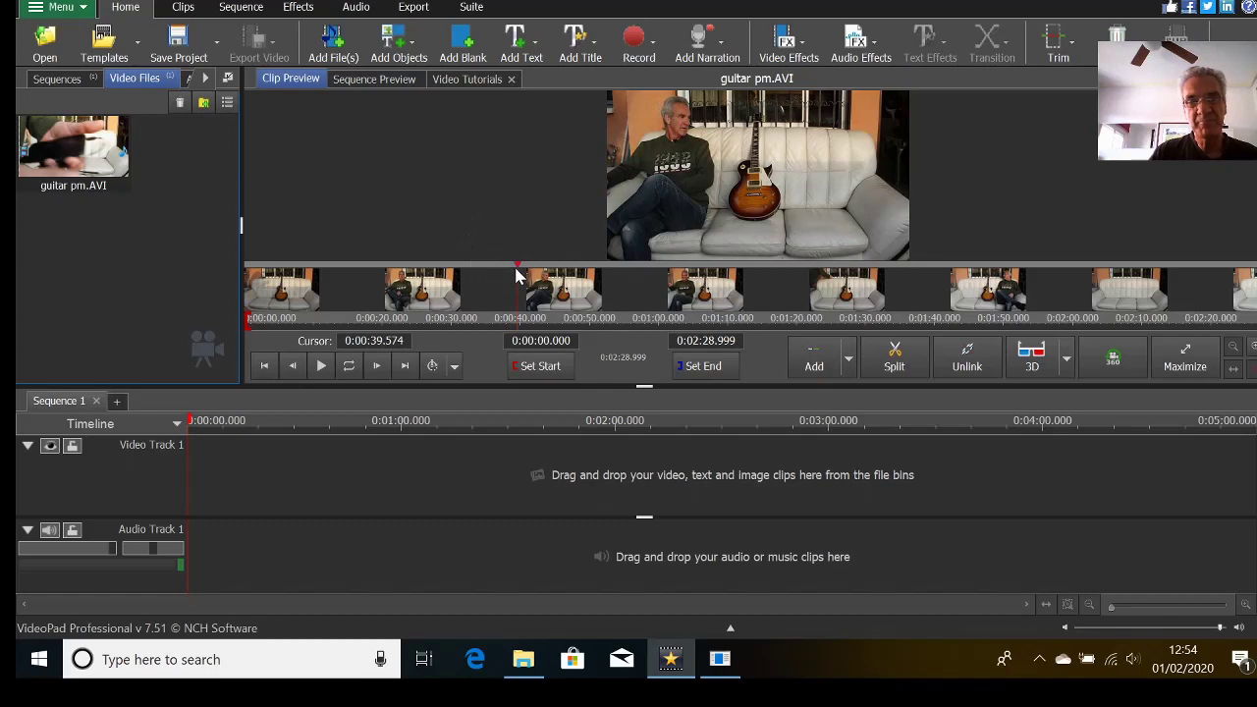
left_click_drag(517, 272, 870, 288)
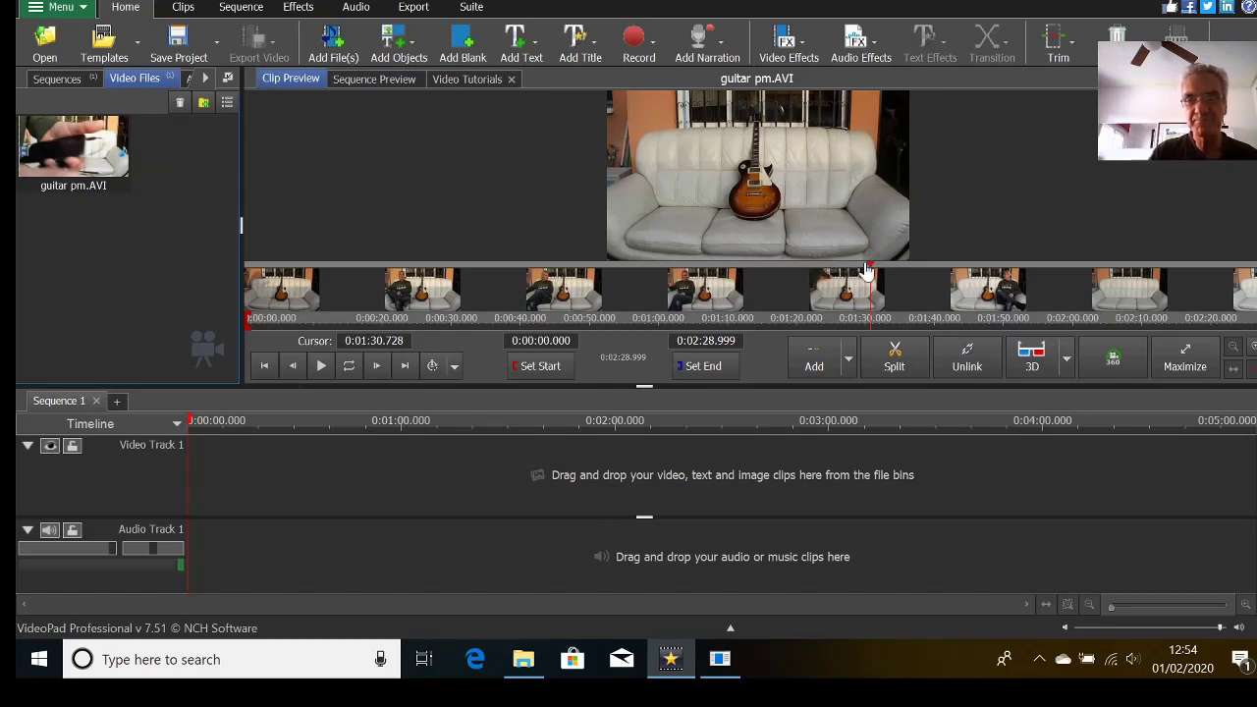
left_click_drag(872, 270, 1092, 261)
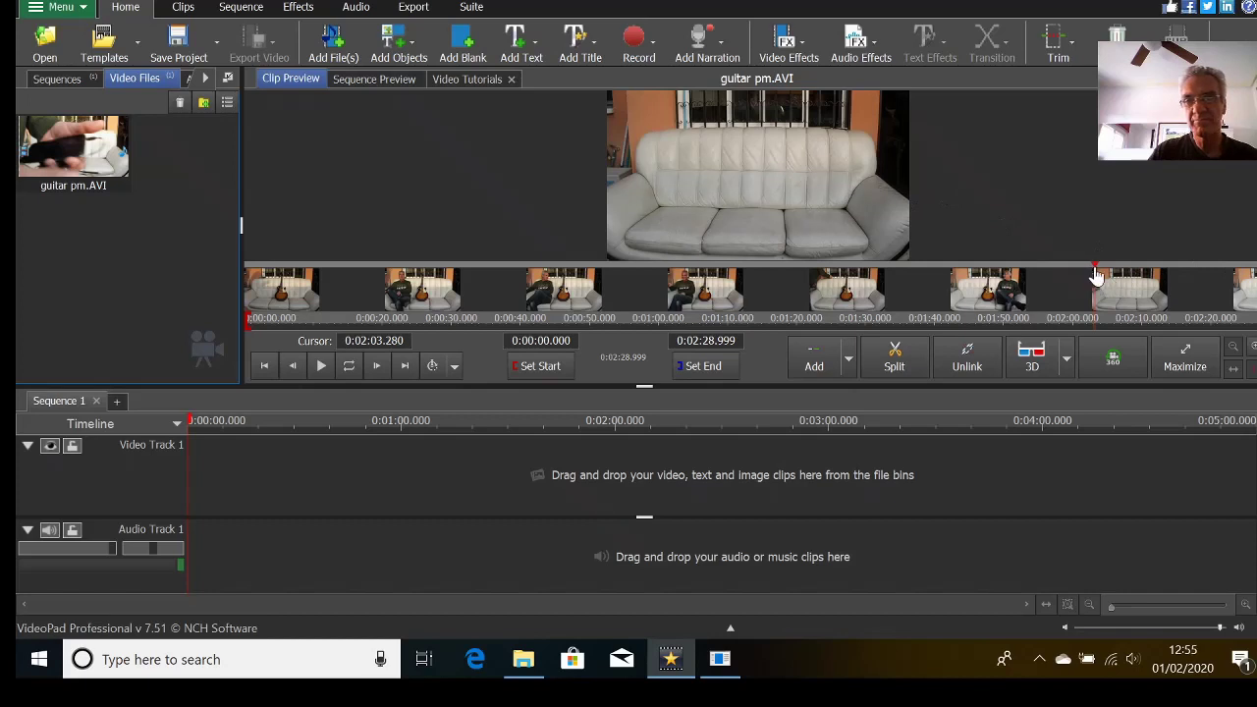
left_click_drag(1104, 275, 245, 278)
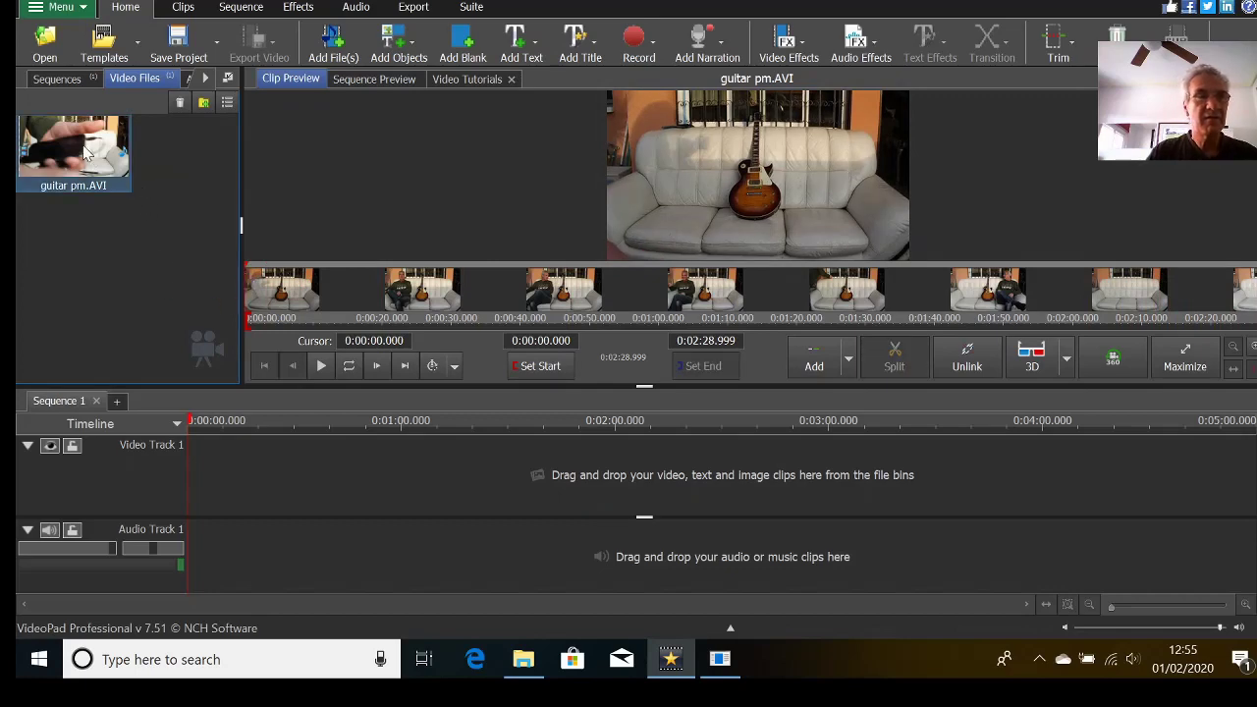
Step: Place guitar pm.AVI at the start of Sequence 1 and split it at 0:01:30.807, where only the guitar is on the sofa
left_click_drag(88, 167, 337, 510)
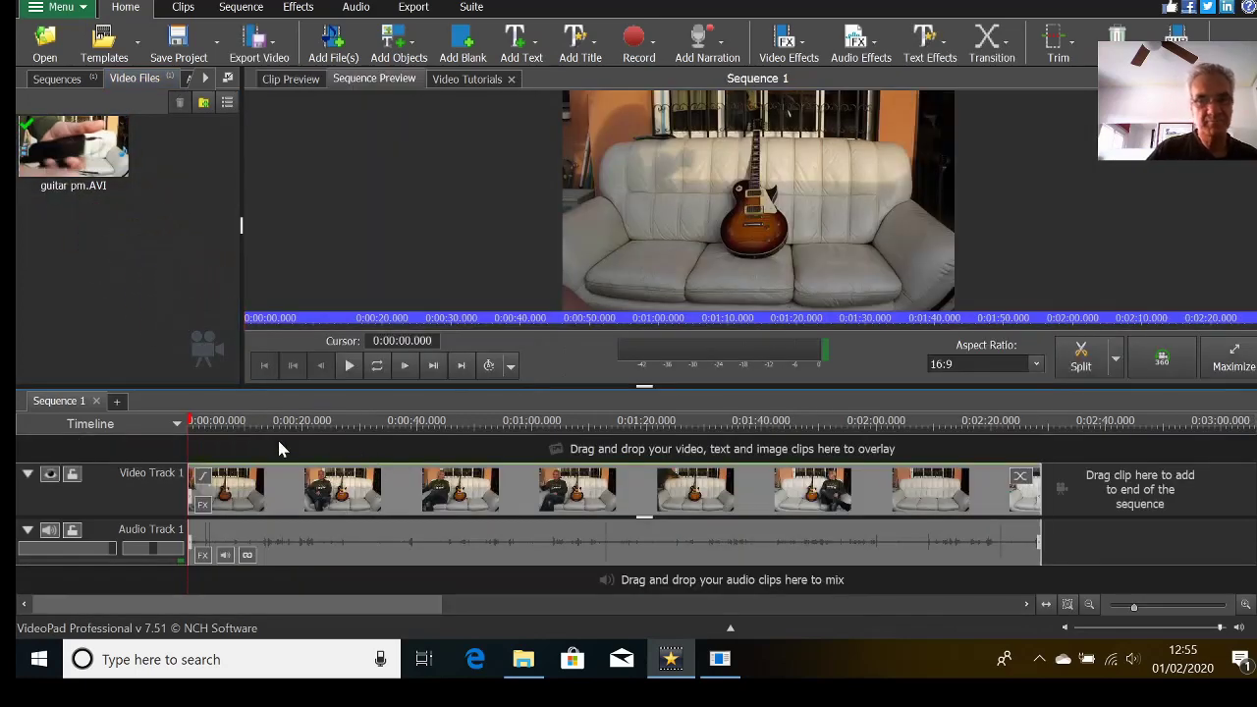
left_click_drag(193, 428, 686, 448)
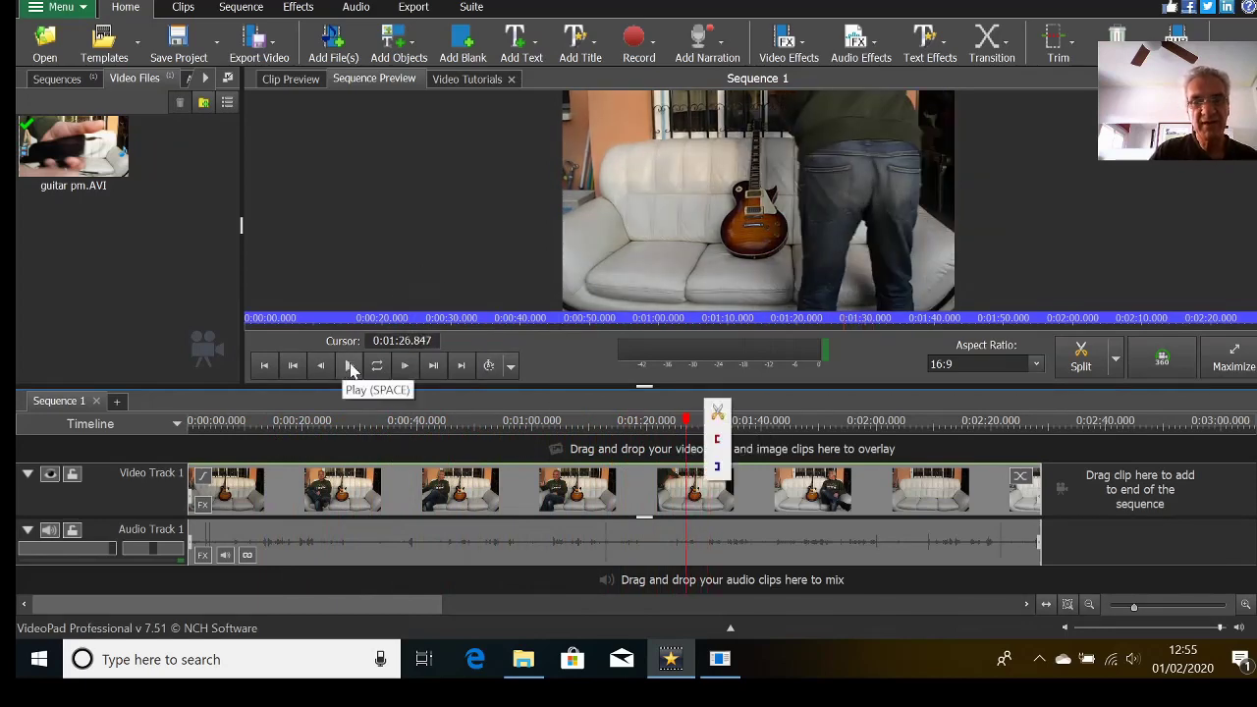
left_click(404, 366)
left_click(404, 366)
left_click(403, 366)
left_click(403, 366)
left_click(402, 366)
left_click(401, 367)
left_click_drag(402, 368, 402, 367)
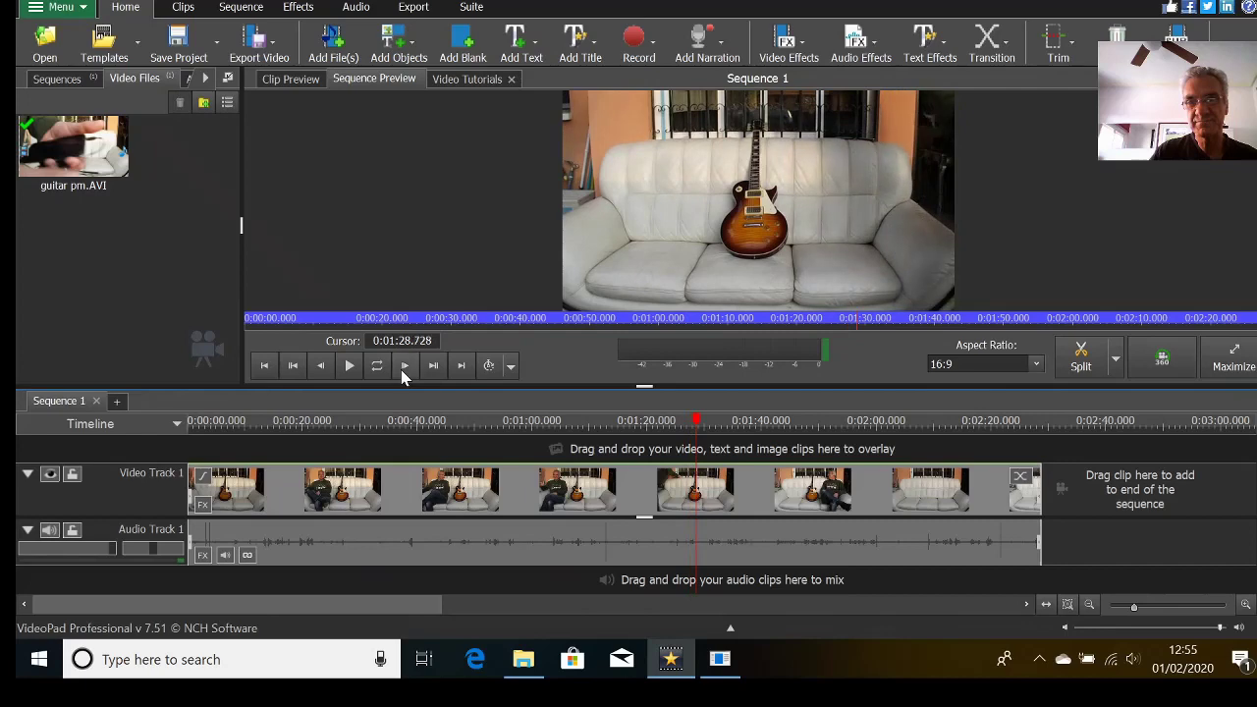
left_click(401, 366)
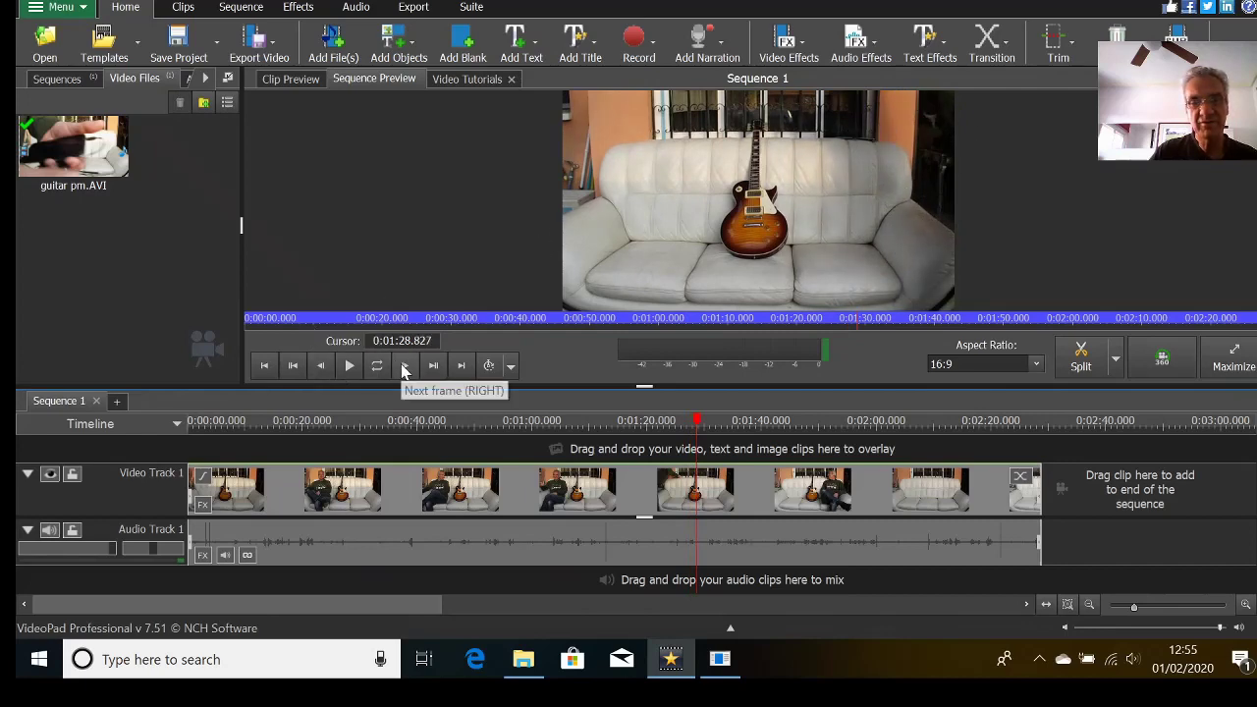
left_click_drag(402, 368, 405, 373)
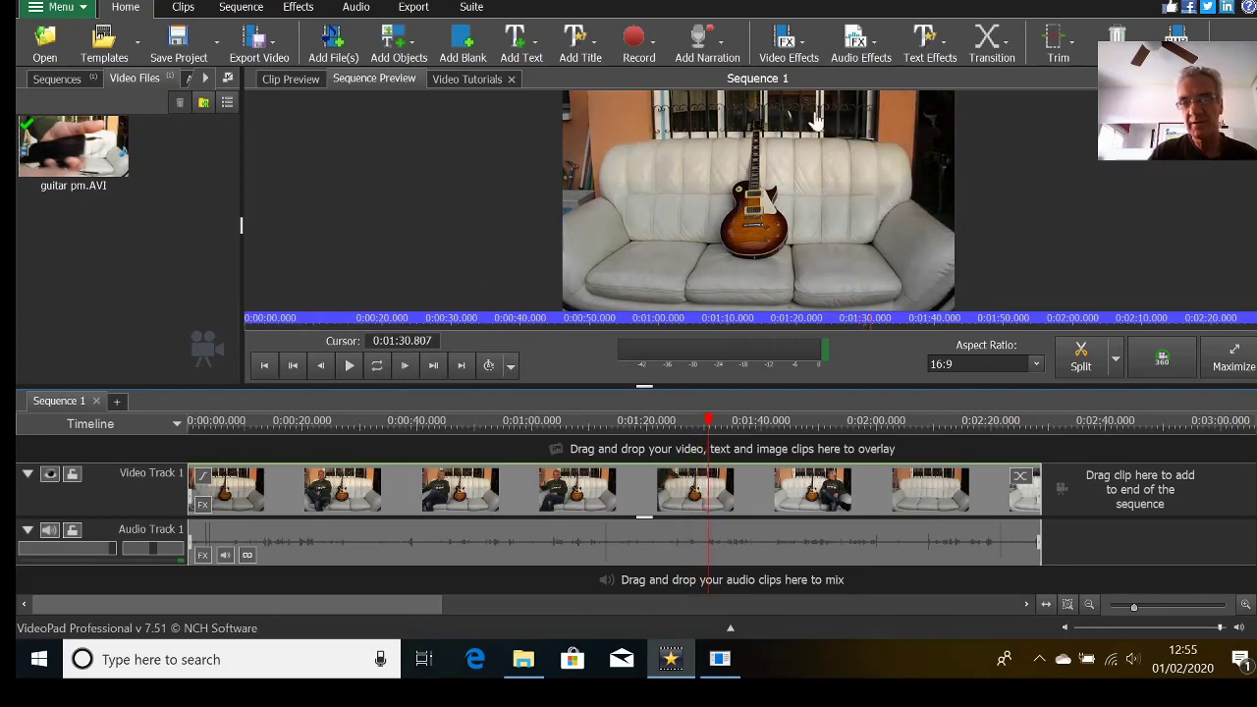
left_click(1085, 363)
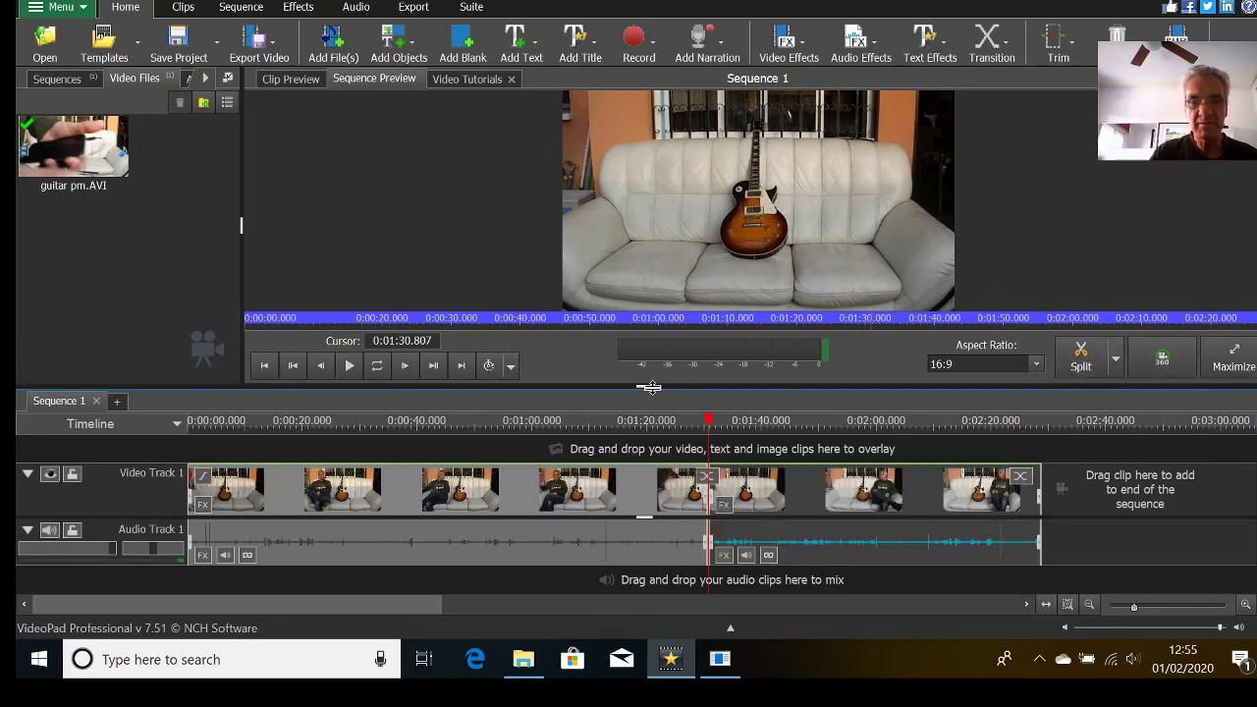
Step: Enlarge the timeline area, unlink the second section's audio from its video, and move that video section onto a new Video Track 2
left_click_drag(643, 383, 643, 317)
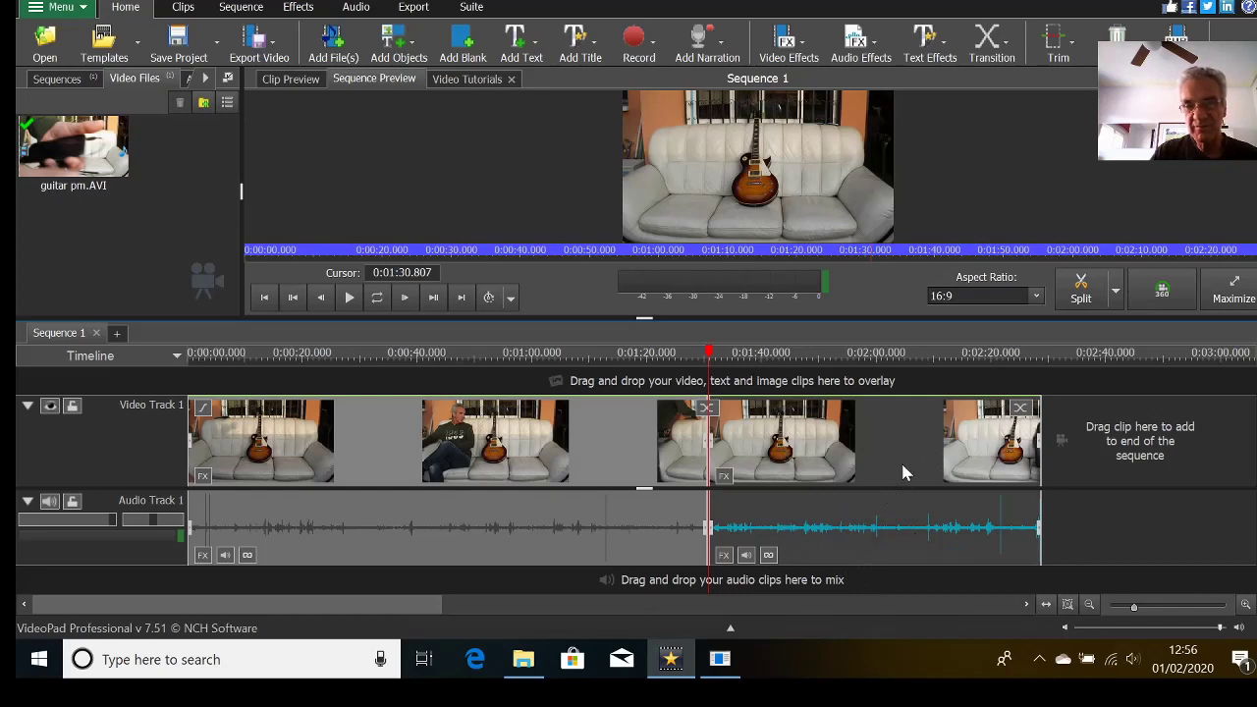
left_click(771, 557)
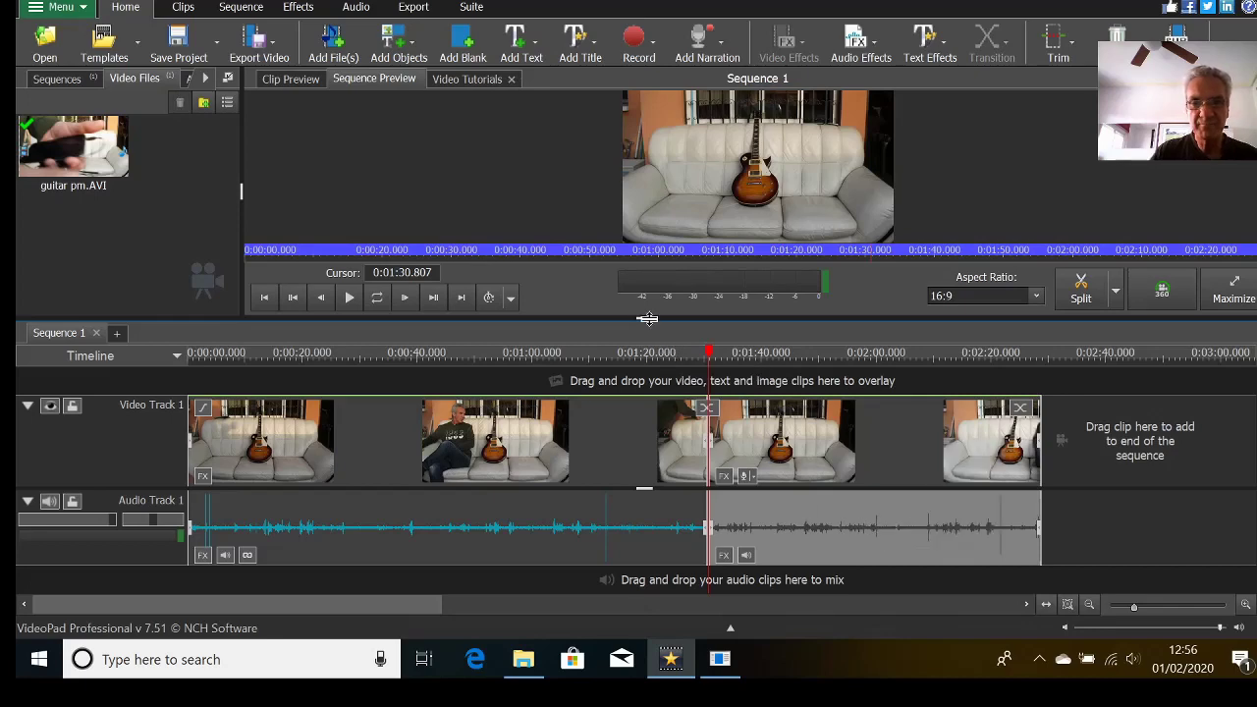
left_click_drag(647, 318, 649, 388)
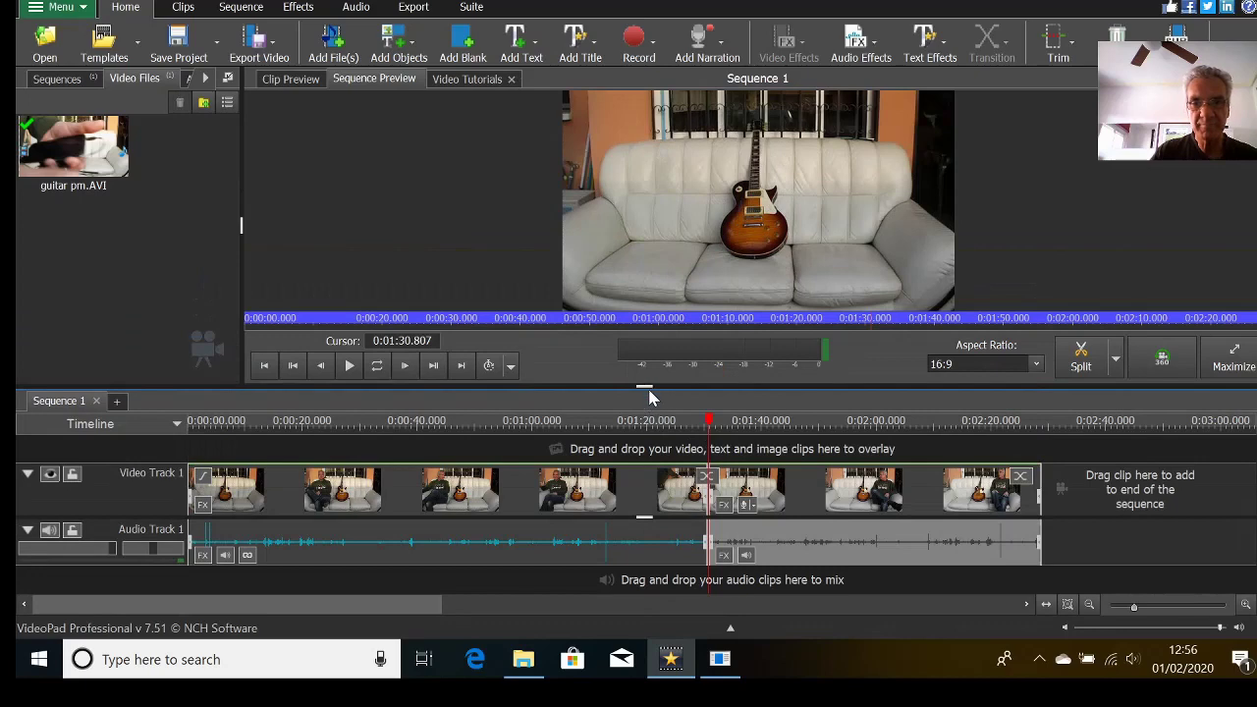
left_click_drag(646, 390, 647, 345)
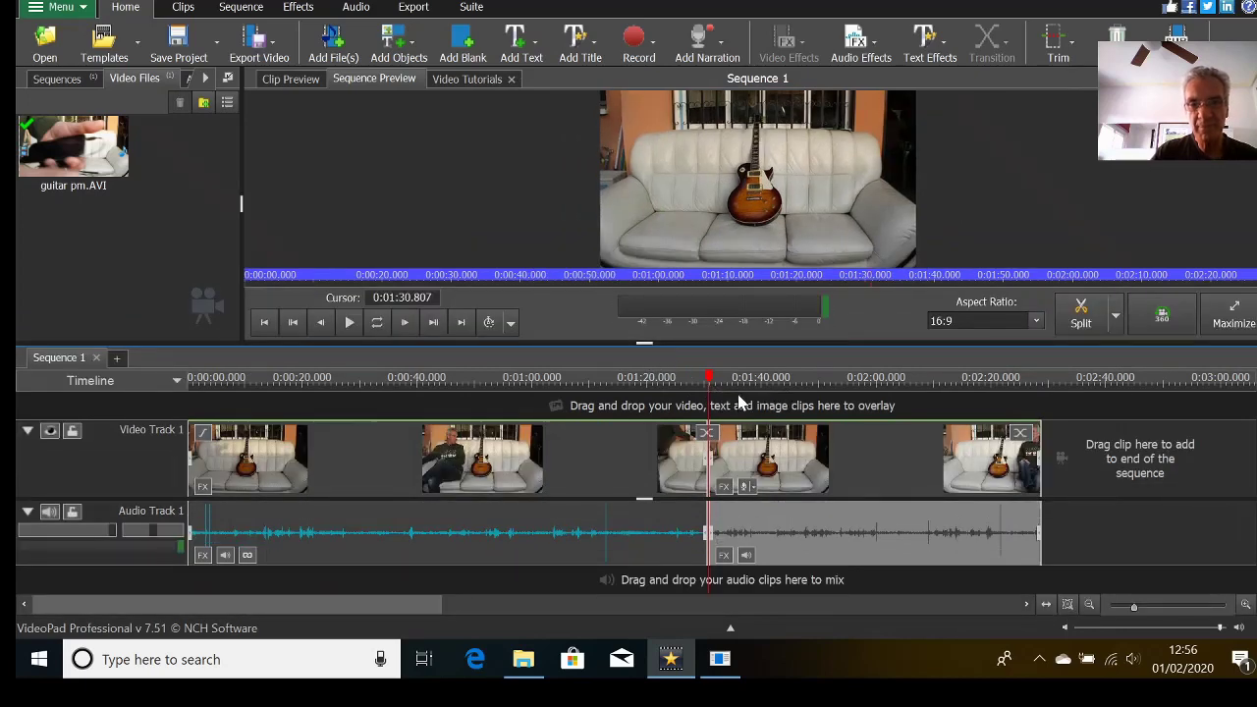
mouse_move(783, 462)
left_mouse_down()
mouse_move(846, 438)
mouse_move(830, 410)
mouse_move(768, 449)
left_mouse_up()
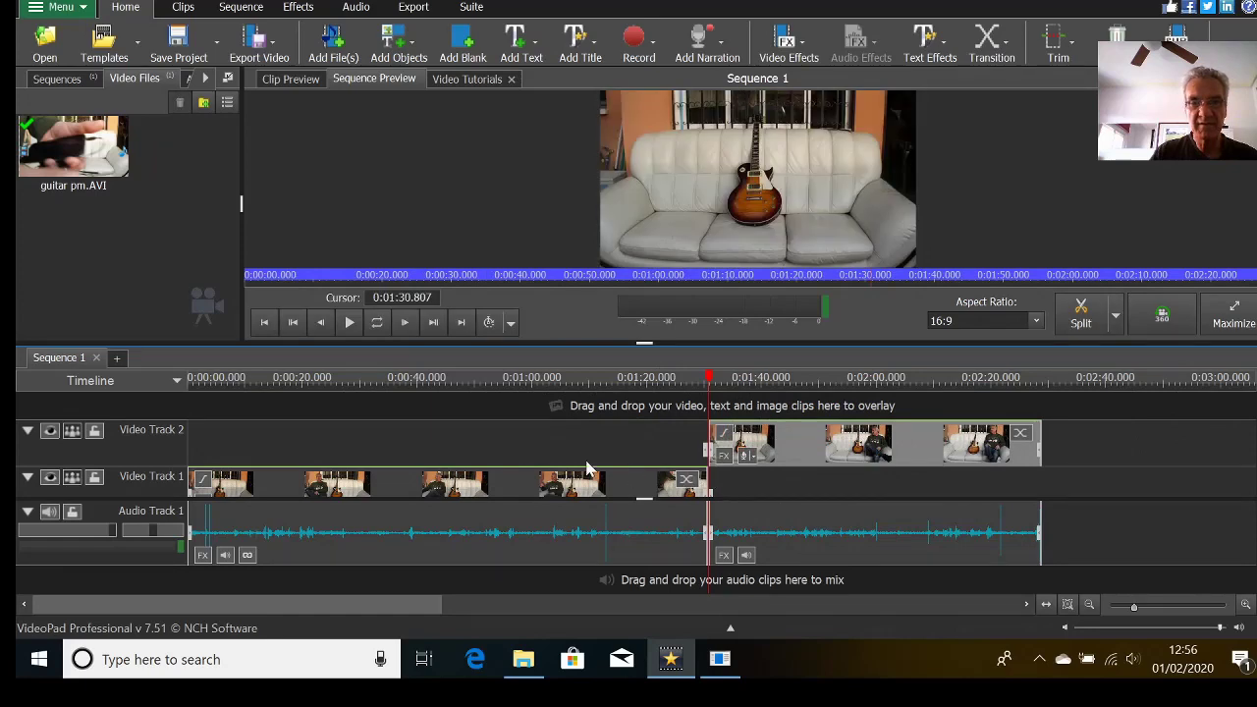
Step: Move the second section's unlinked audio onto a new Audio Track 2, starting shortly after the first audio section ends
left_click(793, 407)
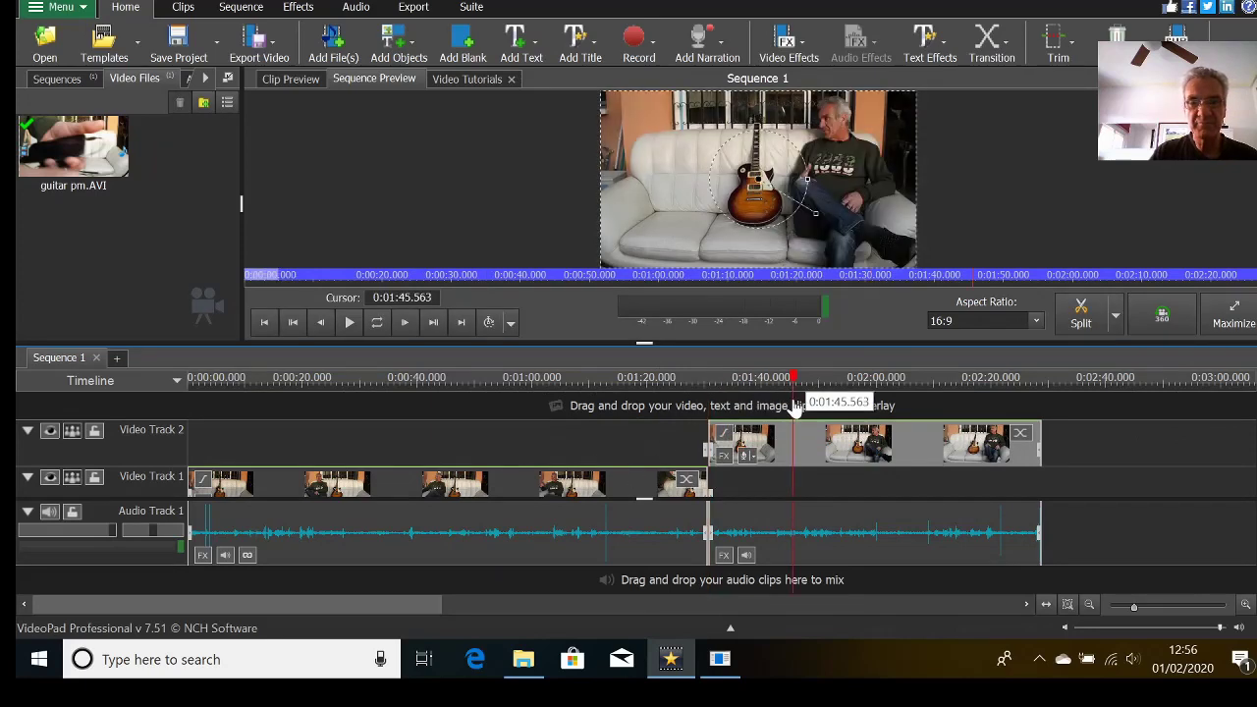
left_click(881, 405)
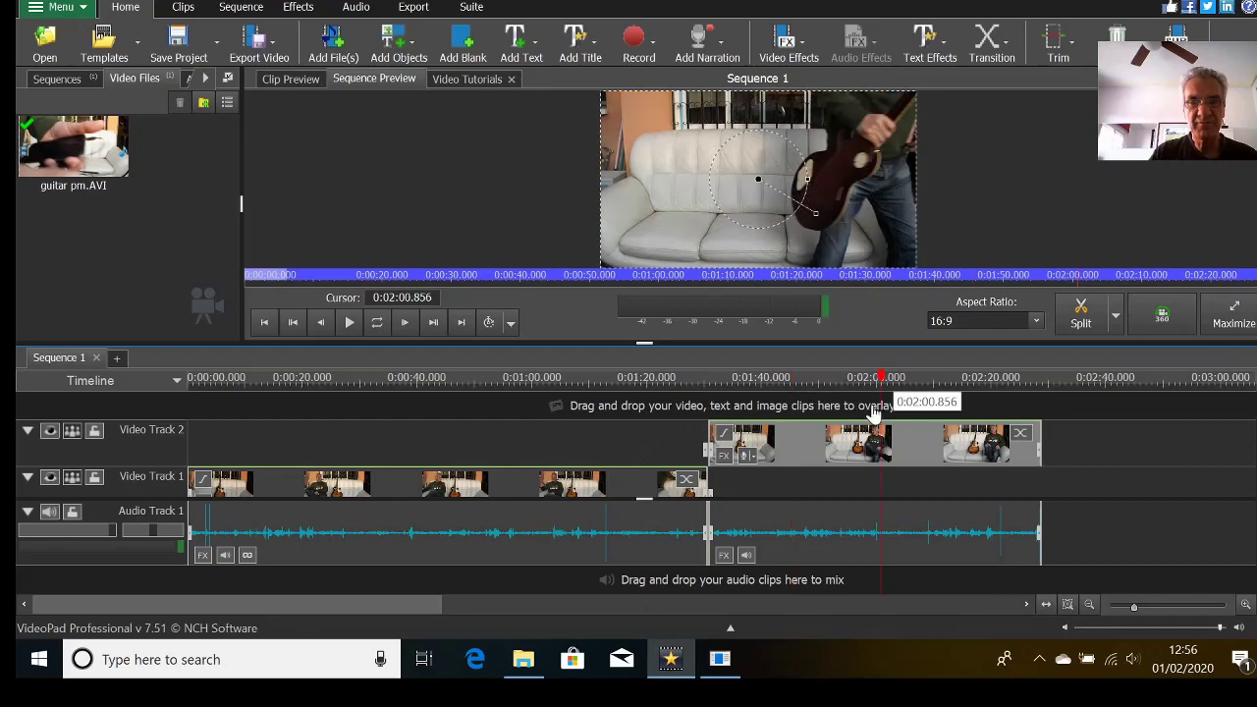
left_click(841, 406)
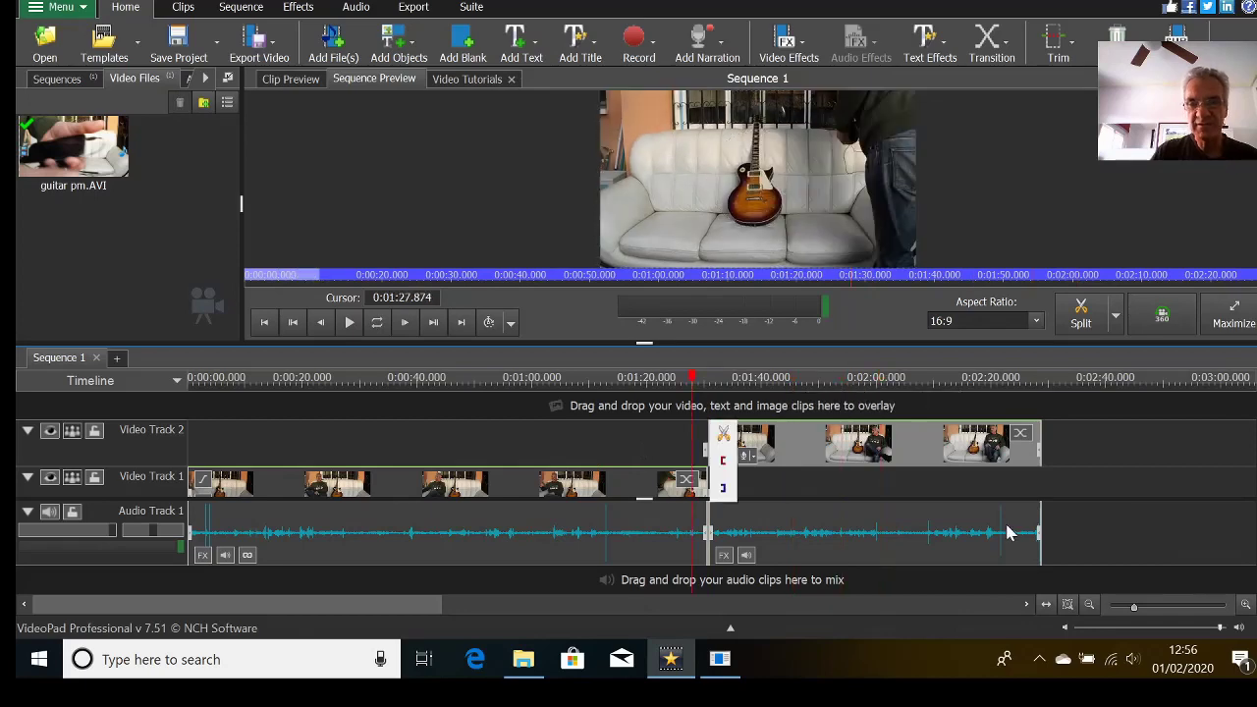
left_click(921, 531)
left_click_drag(922, 524, 936, 580)
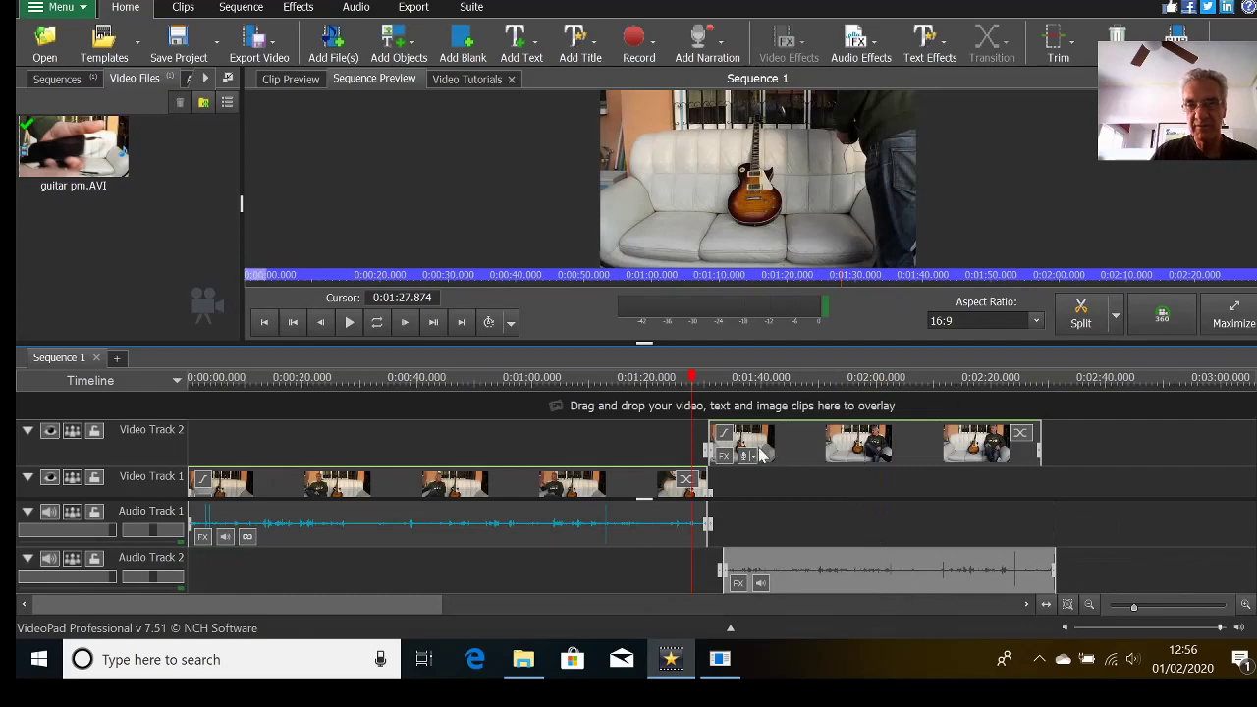
left_click_drag(834, 567, 948, 575)
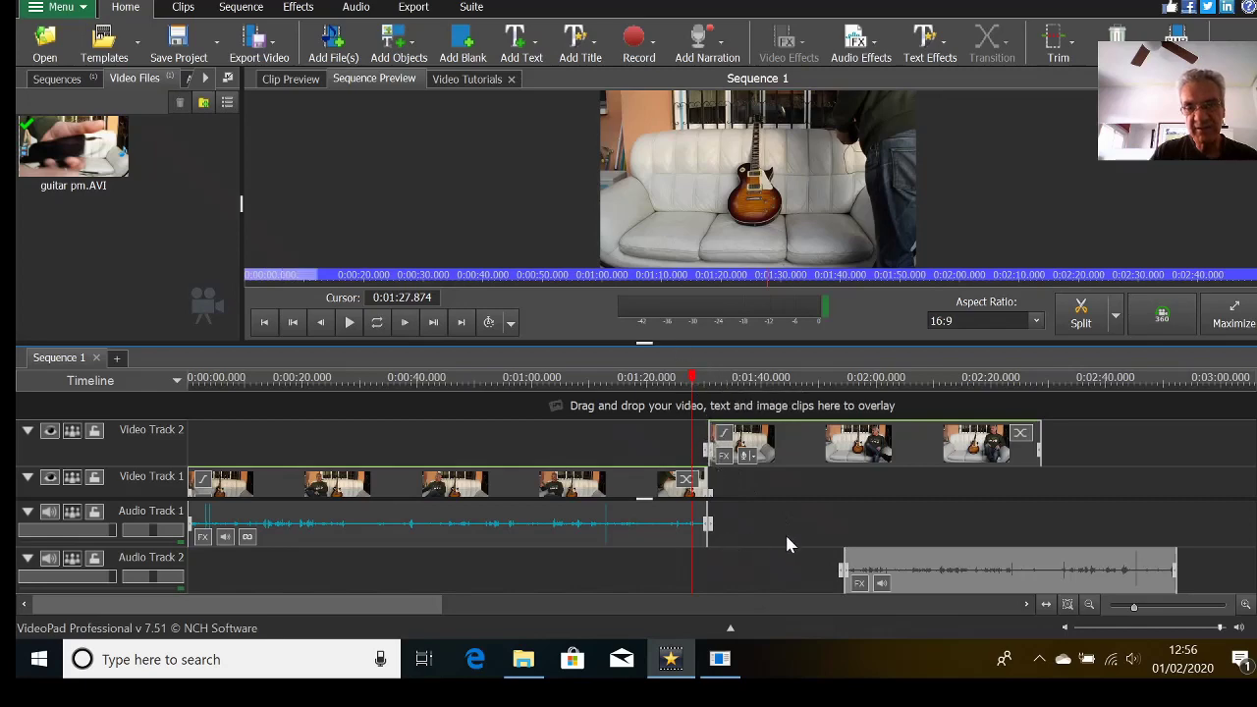
left_click_drag(958, 570, 856, 561)
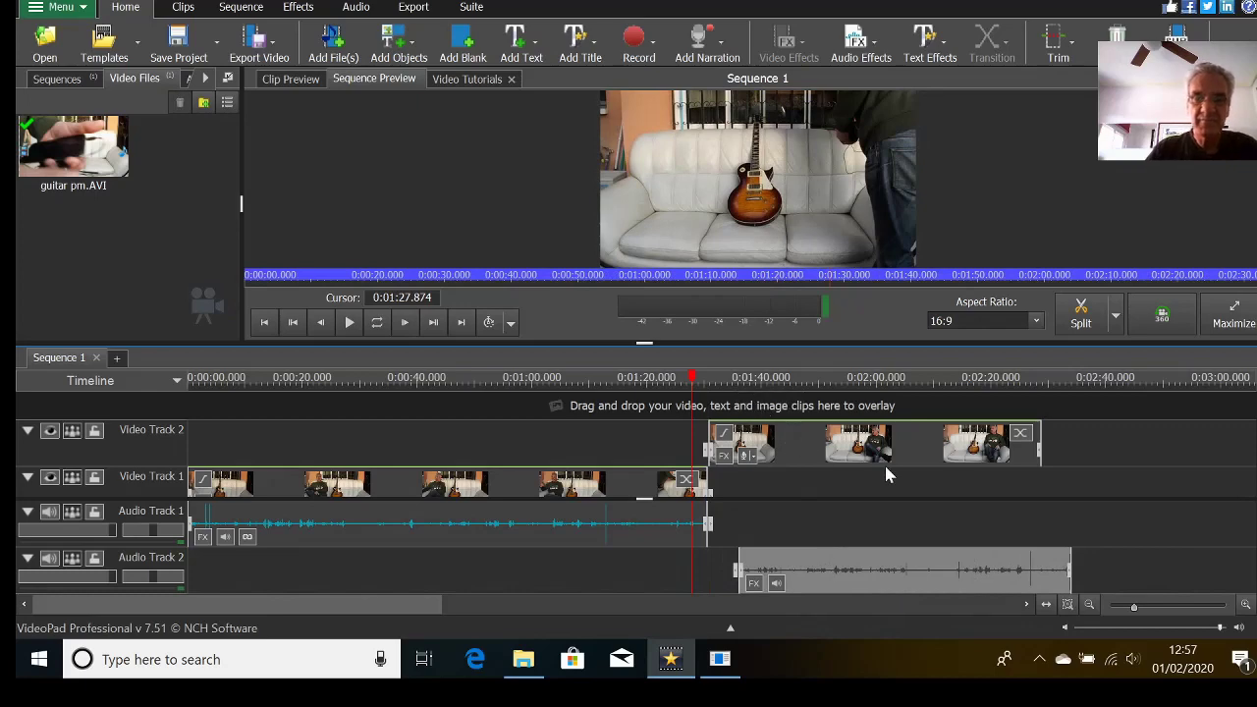
Step: Add a Polygon Mask video effect to the guitar pm.AVI section on Video Track 2
left_click_drag(784, 450, 825, 448)
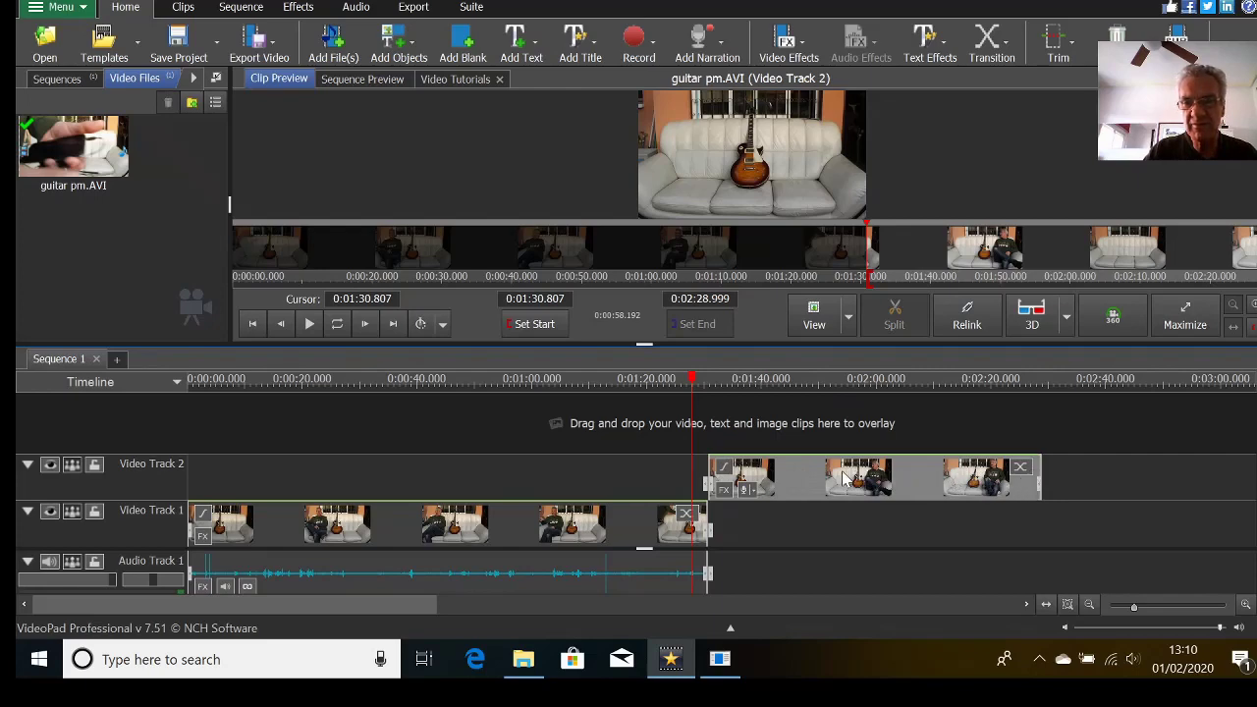
left_click(723, 498)
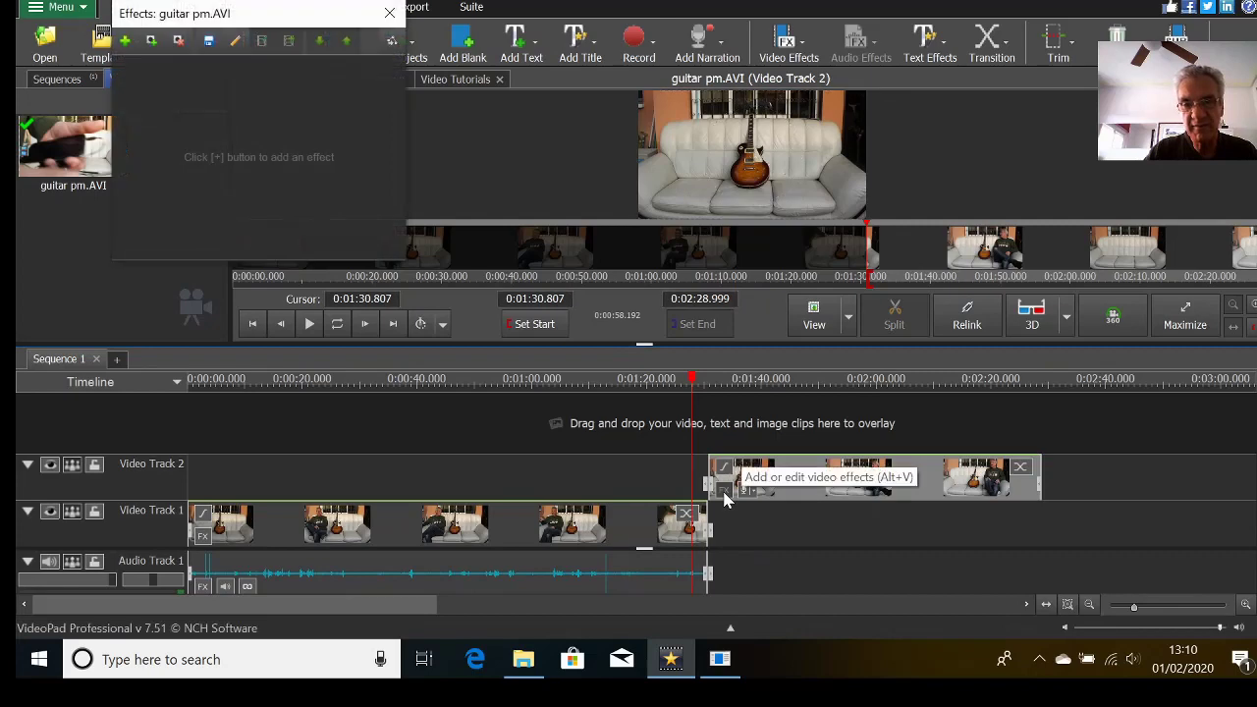
left_click(152, 43)
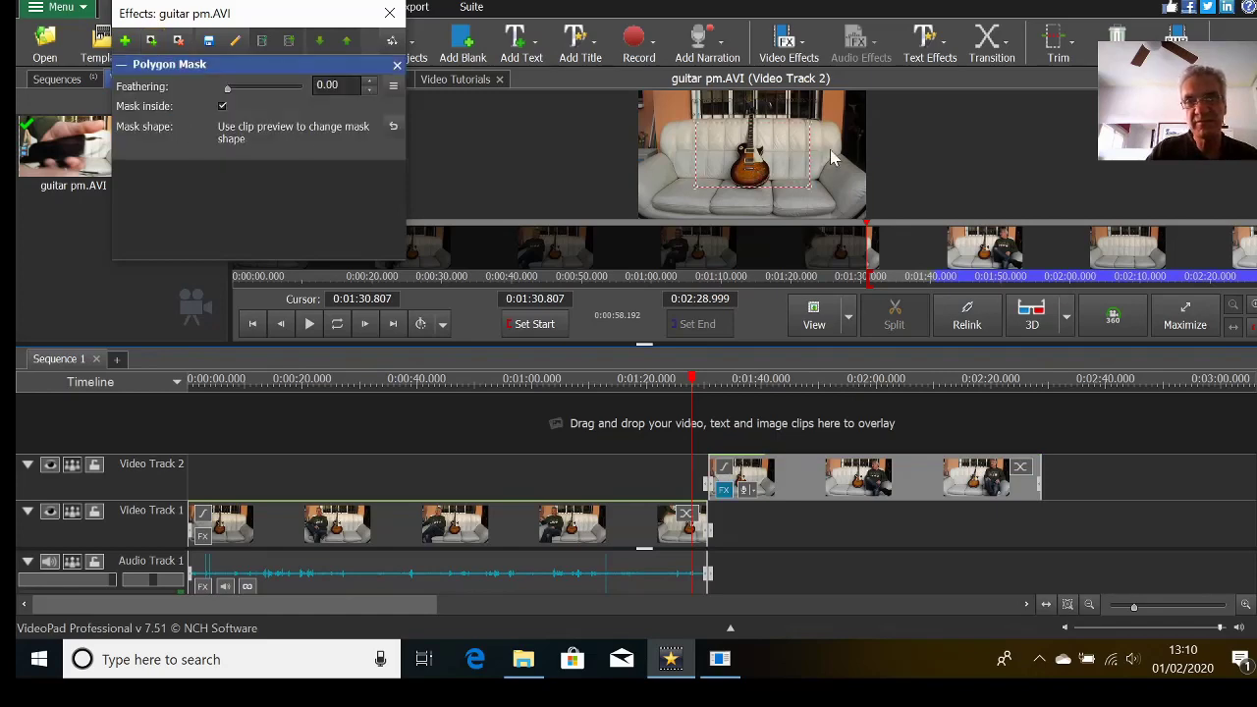
Step: Maximize the clip preview and stretch the mask's right corners to the frame's right corners and its lower-left corner to the bottom edge
double_click(721, 168)
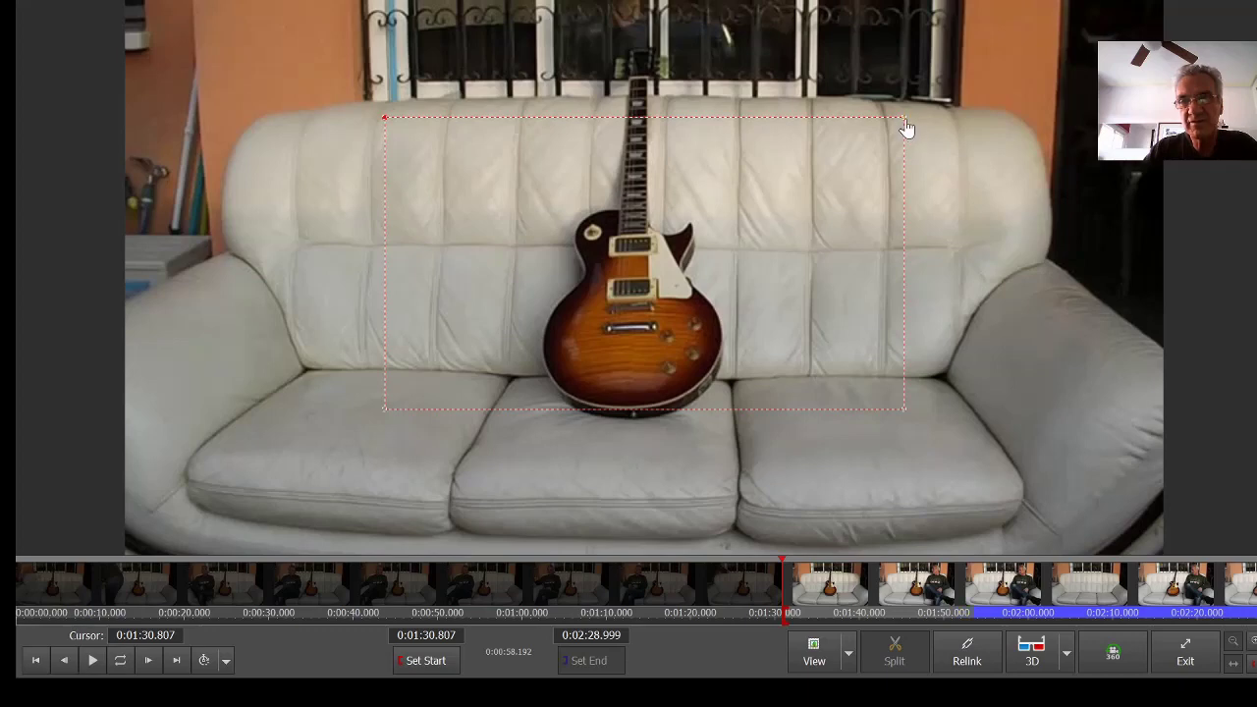
left_click(905, 116)
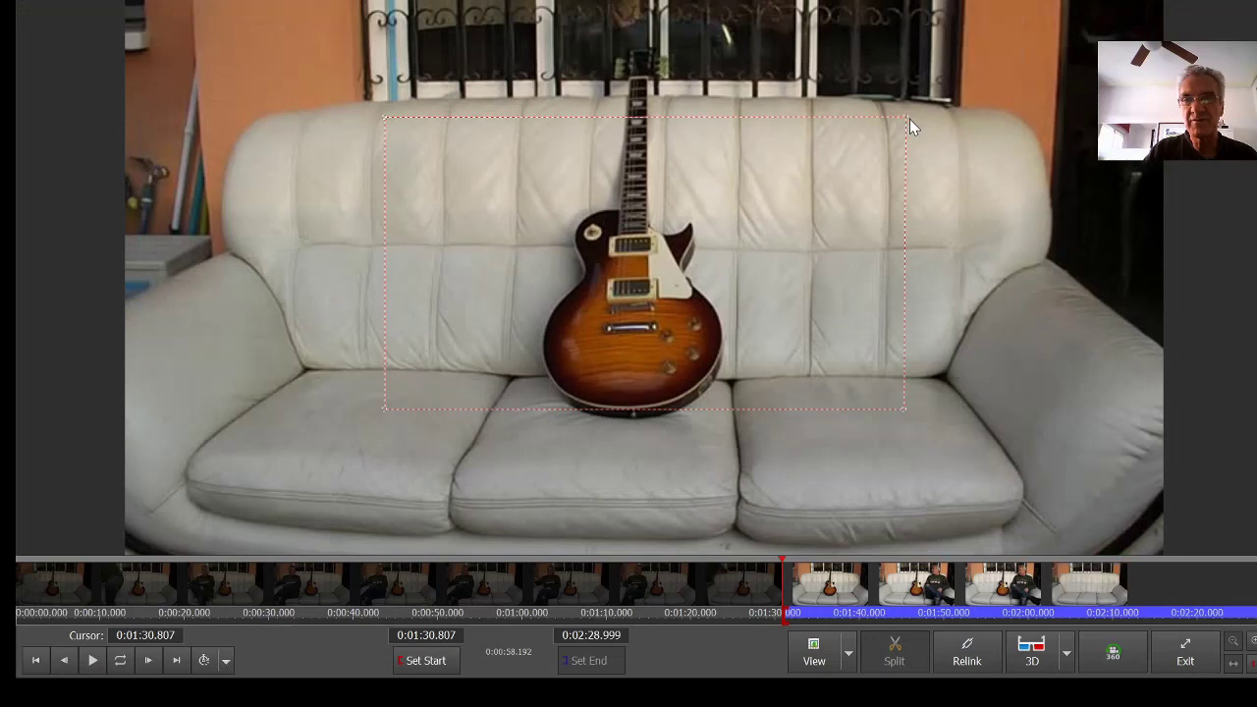
left_click_drag(905, 116, 1149, 0)
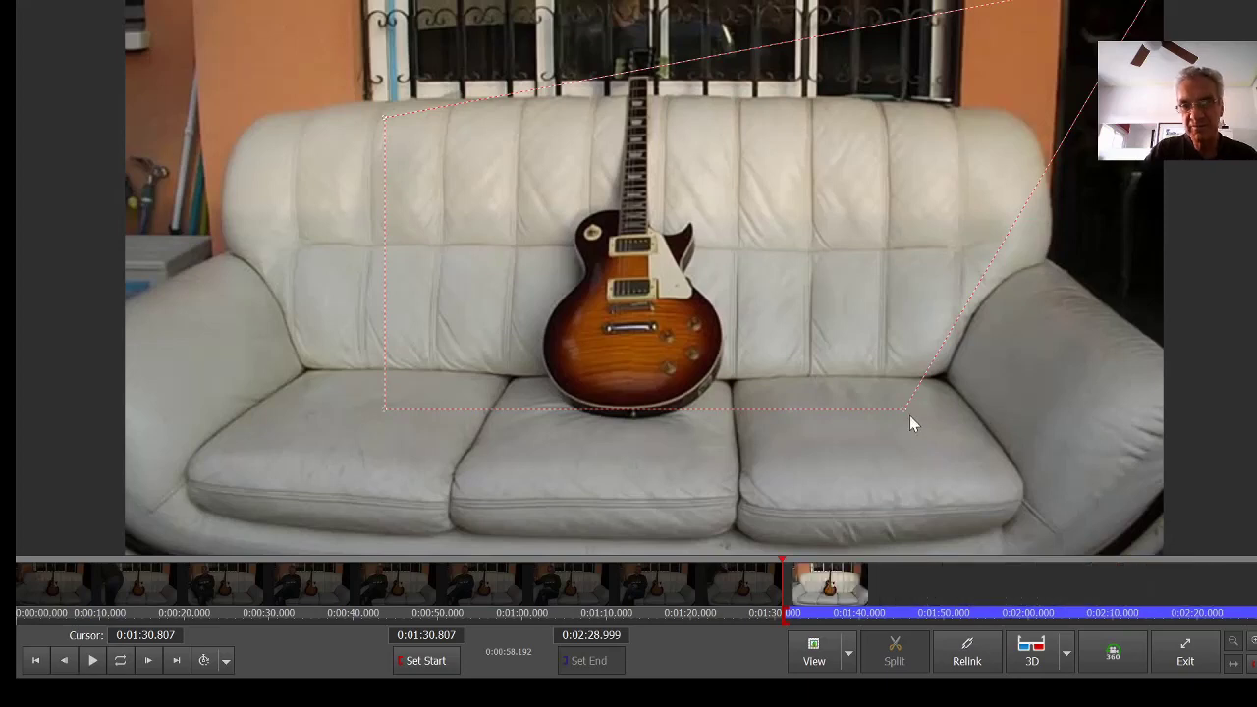
left_click_drag(905, 411, 1227, 586)
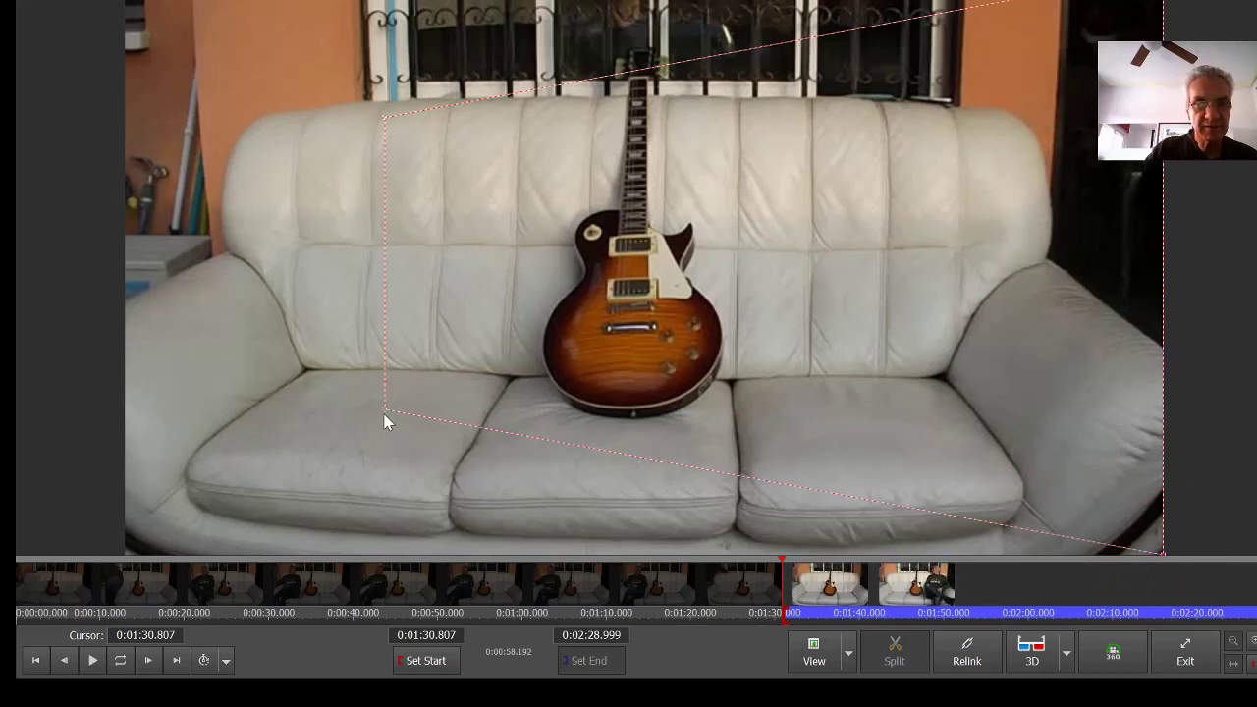
left_click_drag(385, 419, 429, 481)
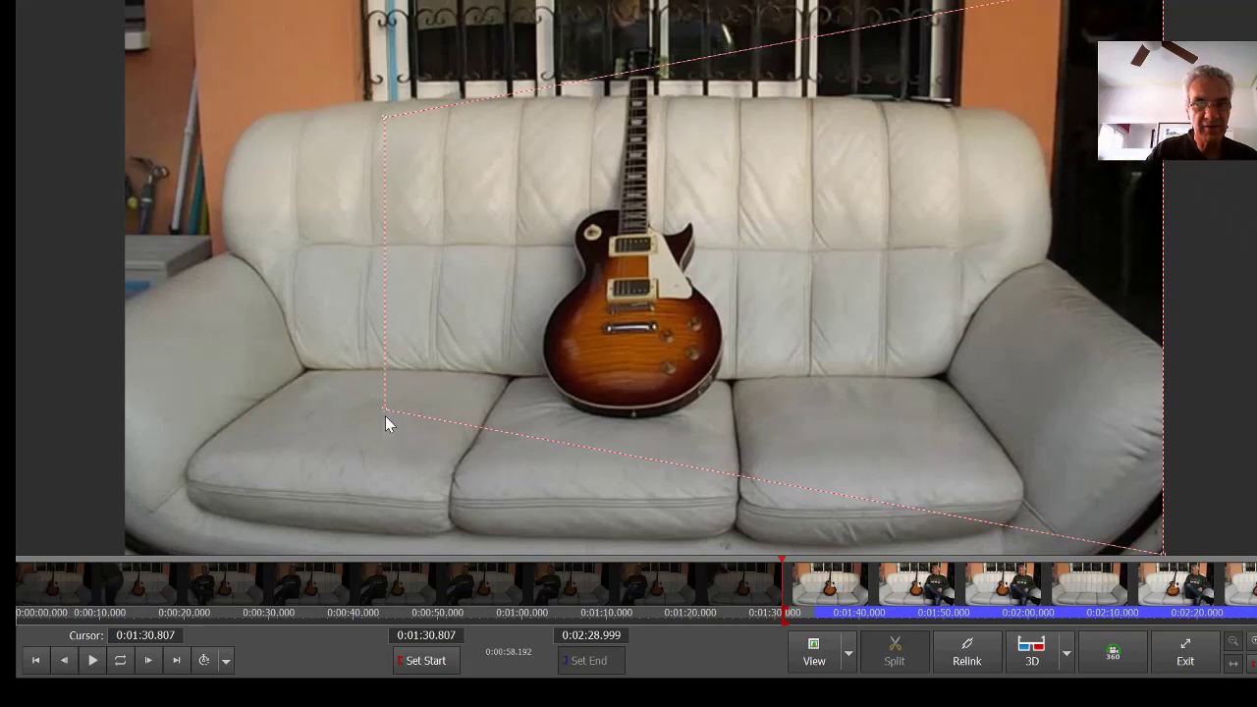
left_click_drag(385, 414, 451, 570)
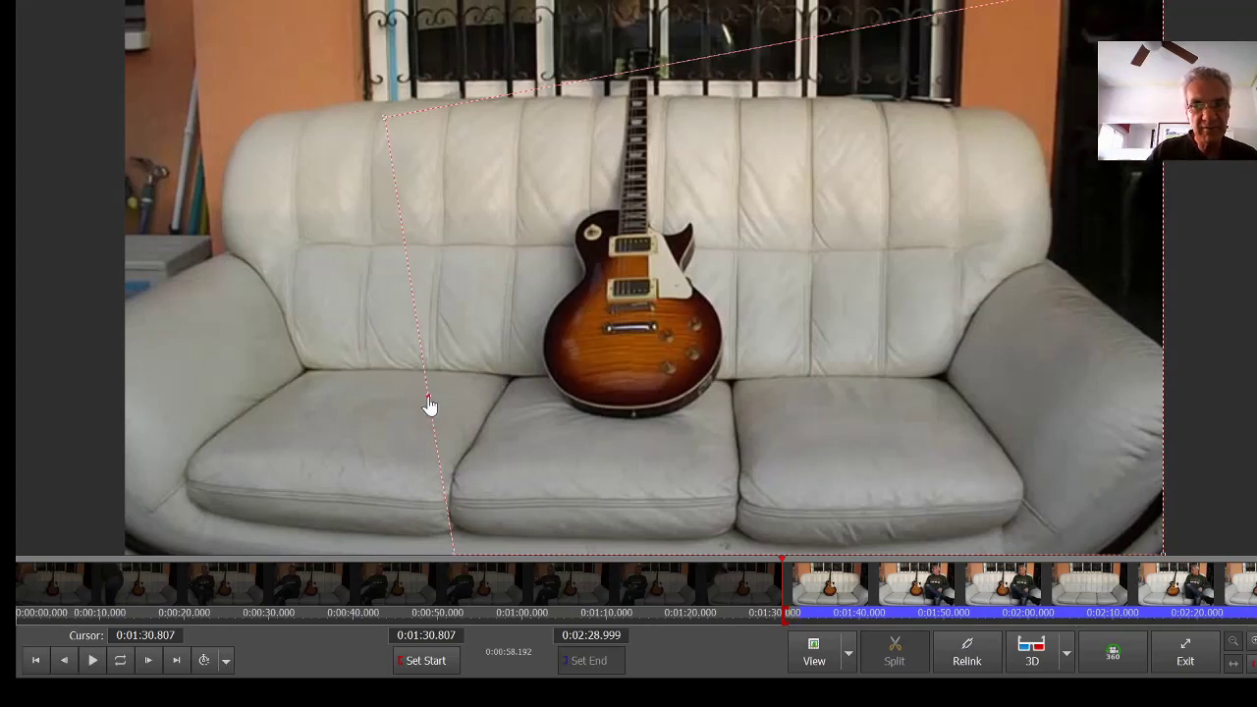
Step: Shape the mask's left edge with extra points along the left cushion gap, and move its upper-left corner to the frame's top edge beside the guitar
left_click(339, 293)
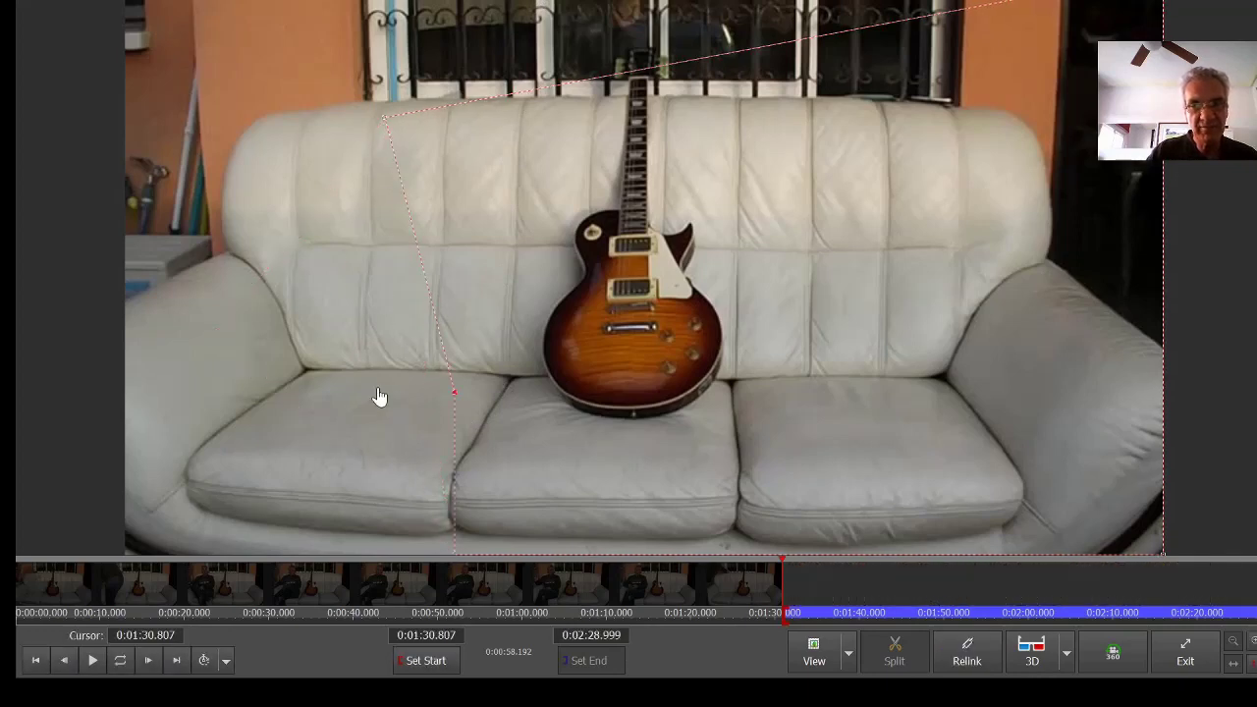
left_click(429, 417)
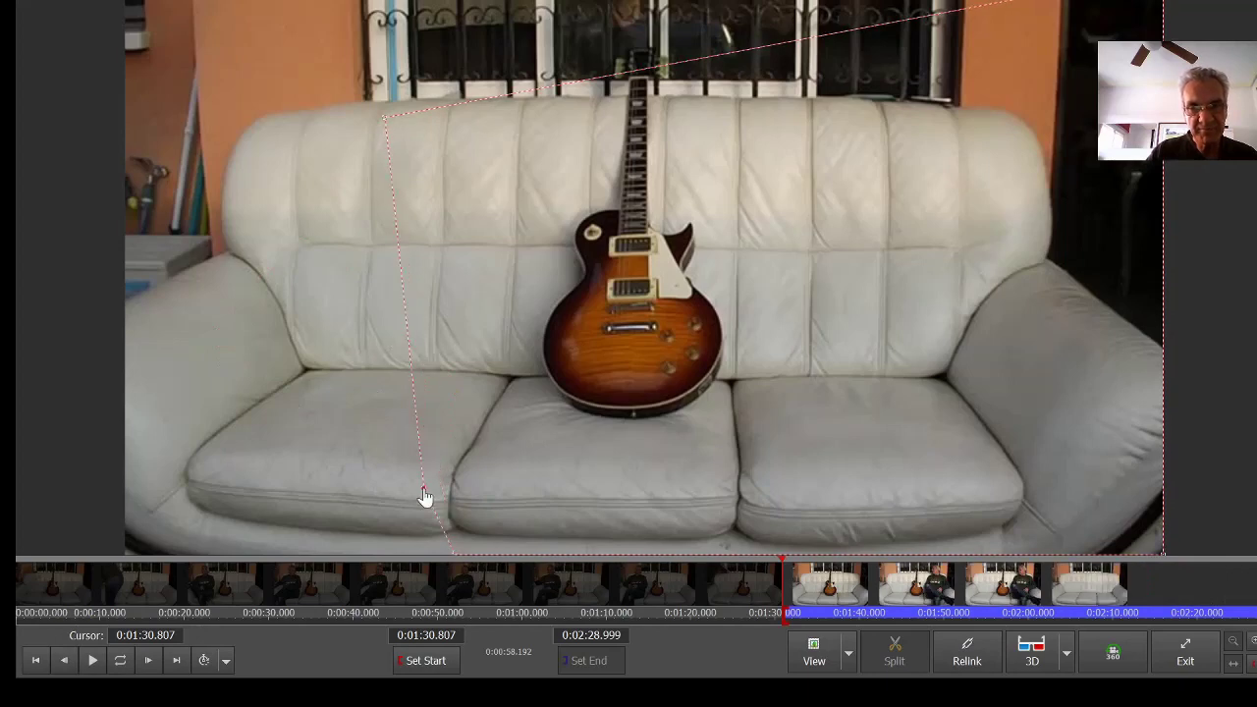
left_click(447, 487)
left_click_drag(447, 488, 451, 488)
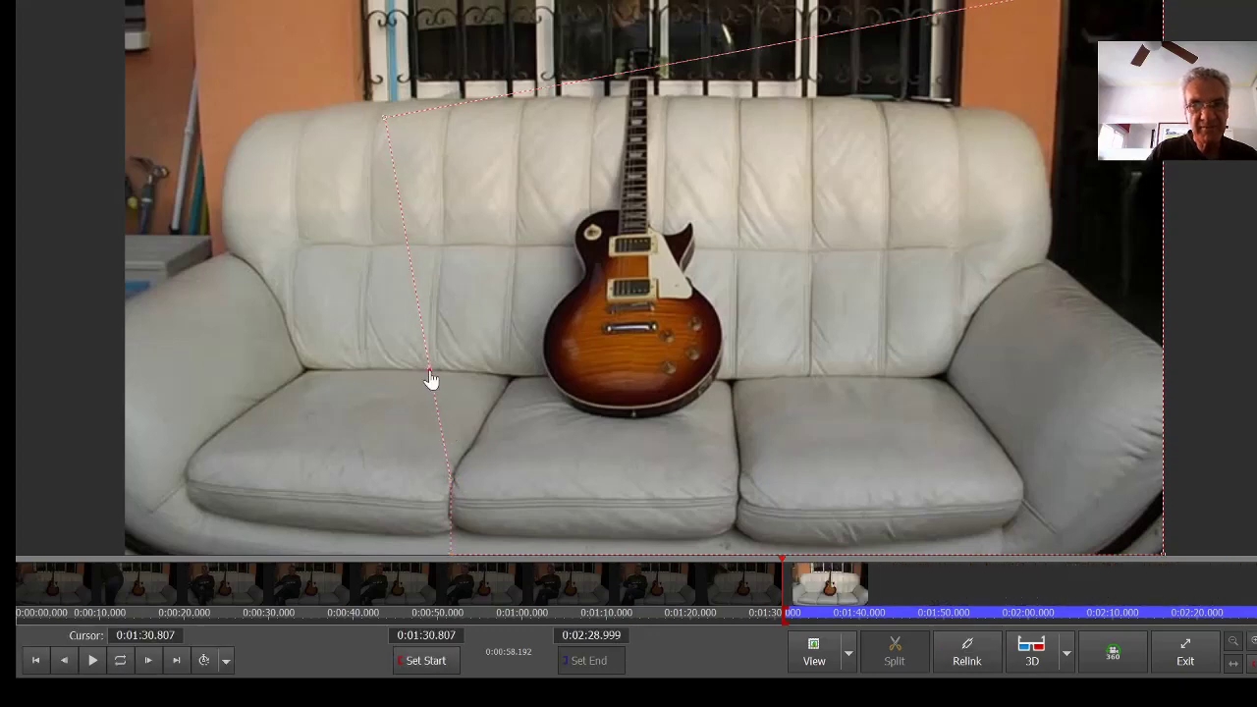
left_click_drag(429, 373, 483, 467)
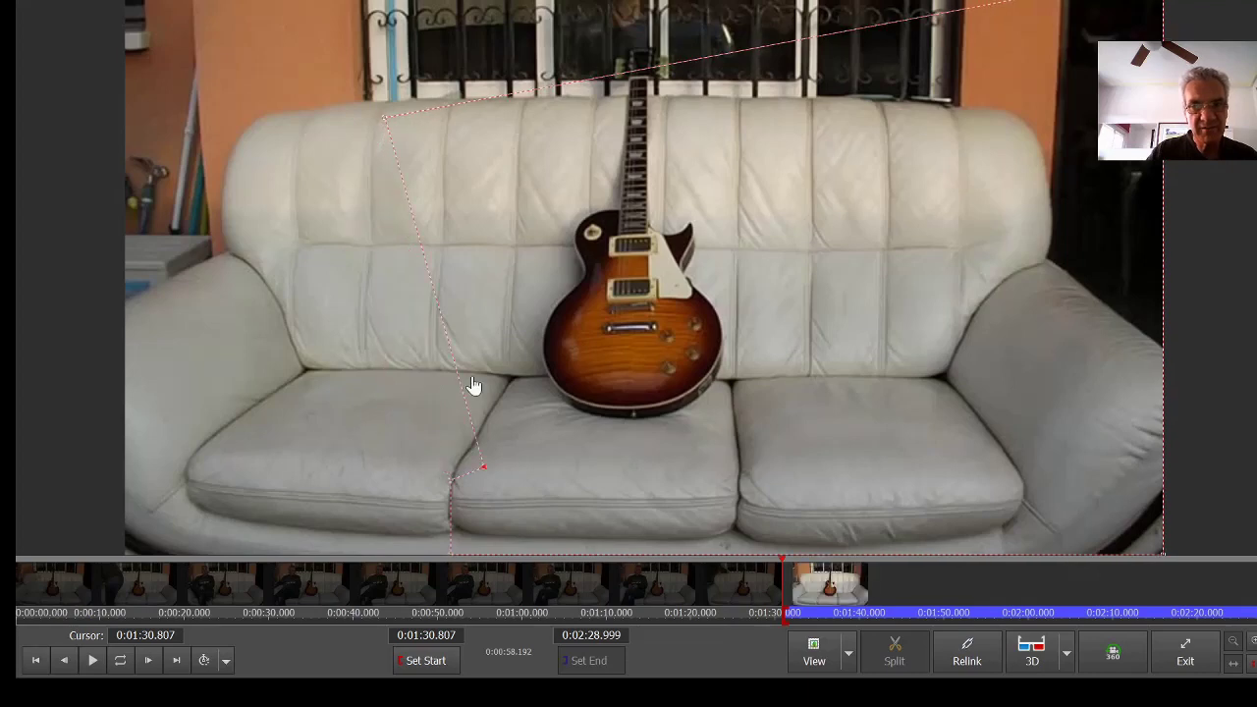
left_click_drag(472, 386, 480, 423)
left_click_drag(464, 465, 506, 381)
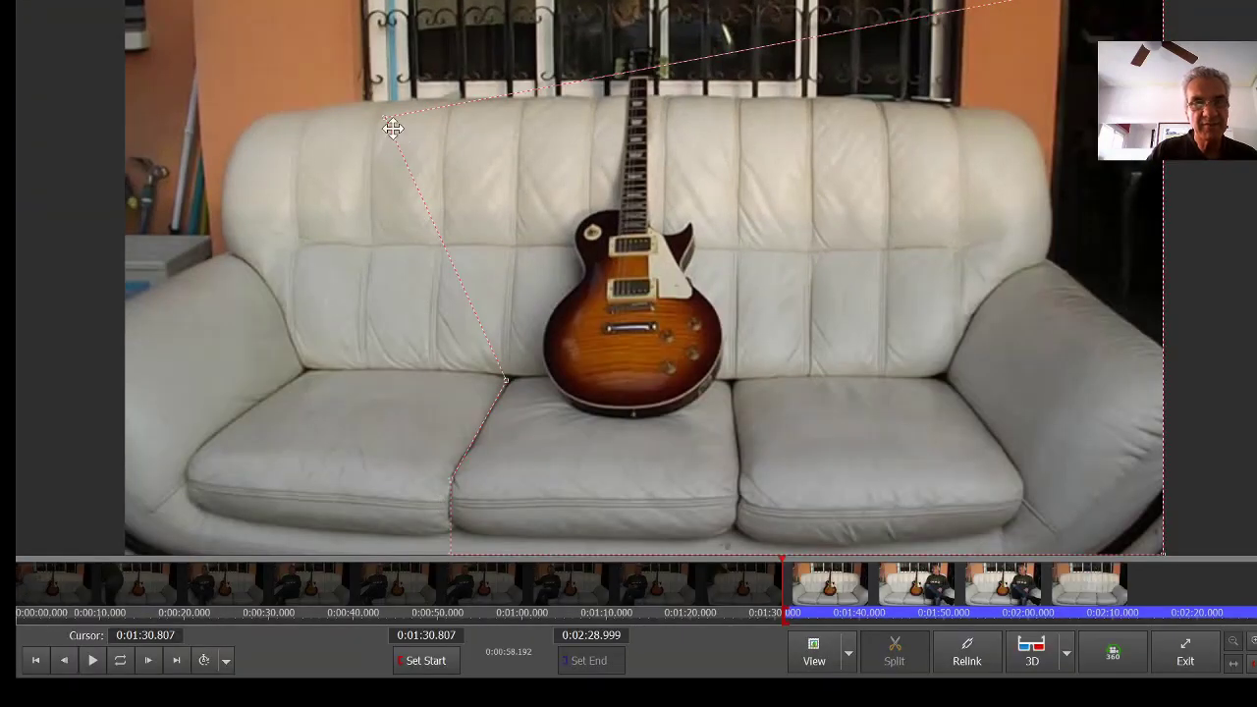
left_click_drag(384, 117, 527, 0)
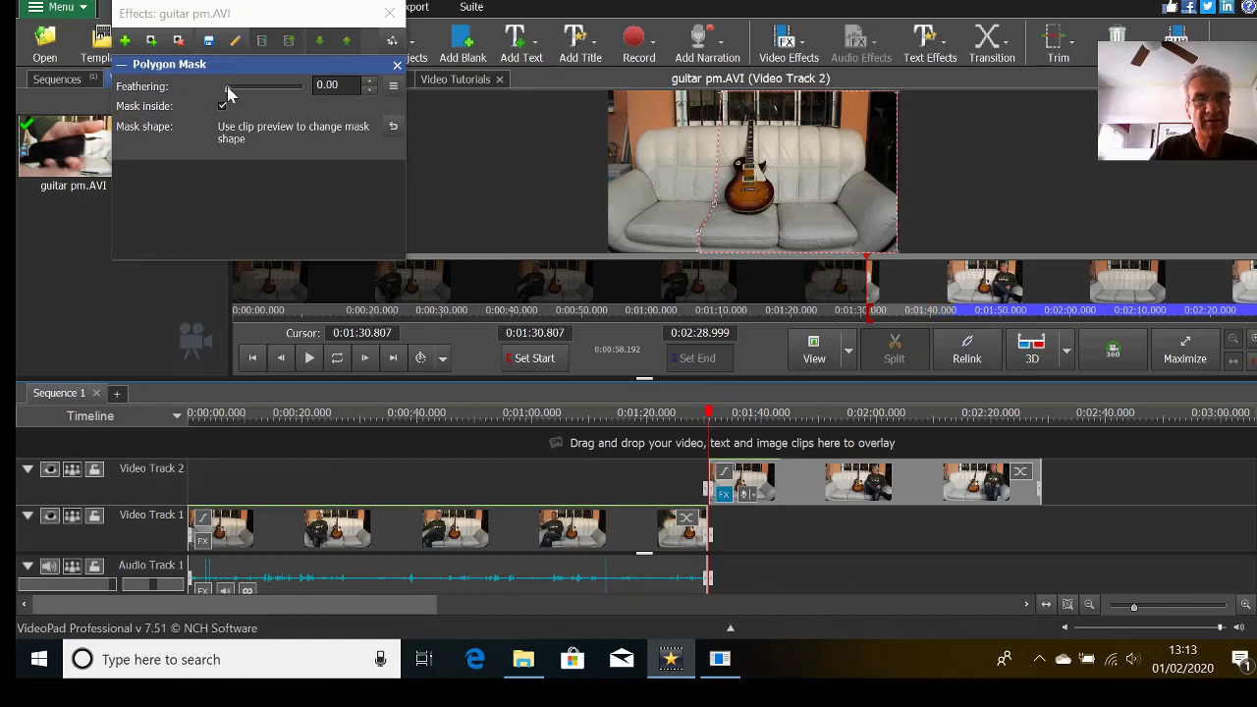
Step: Set the polygon mask's feathering to 1.00 and add a Transparency effect to the same clip section
left_click_drag(226, 89, 302, 98)
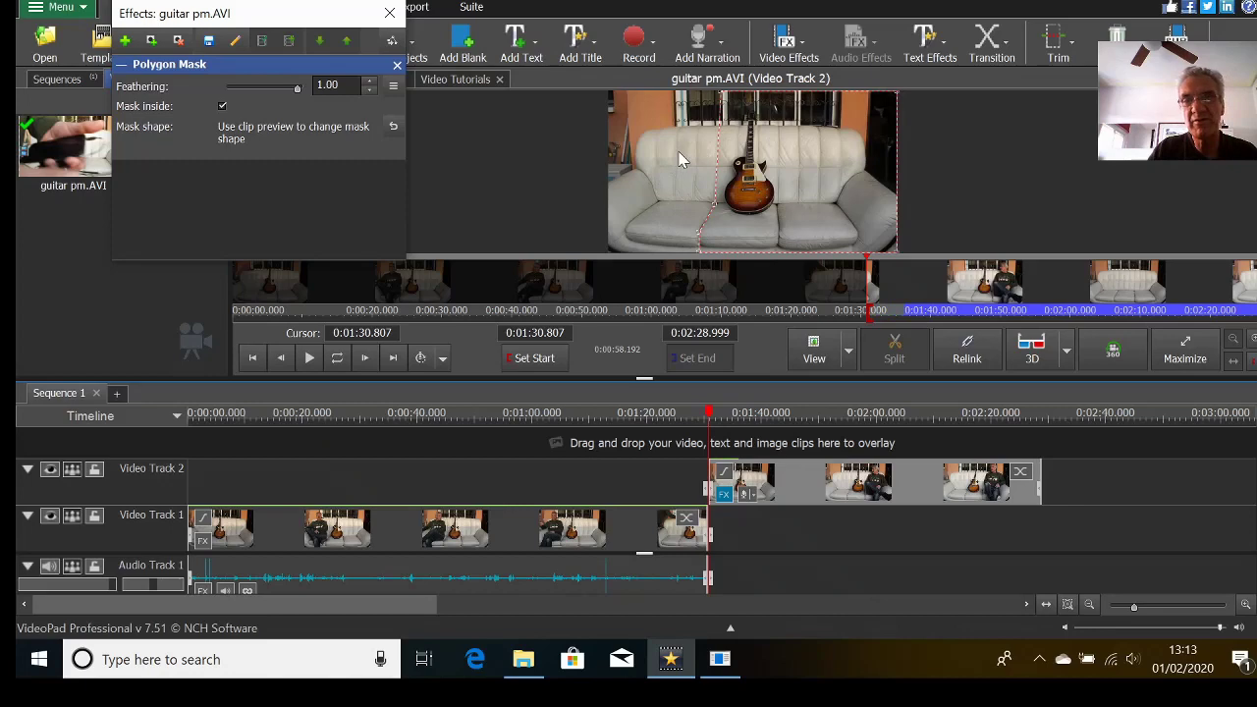
left_click(124, 41)
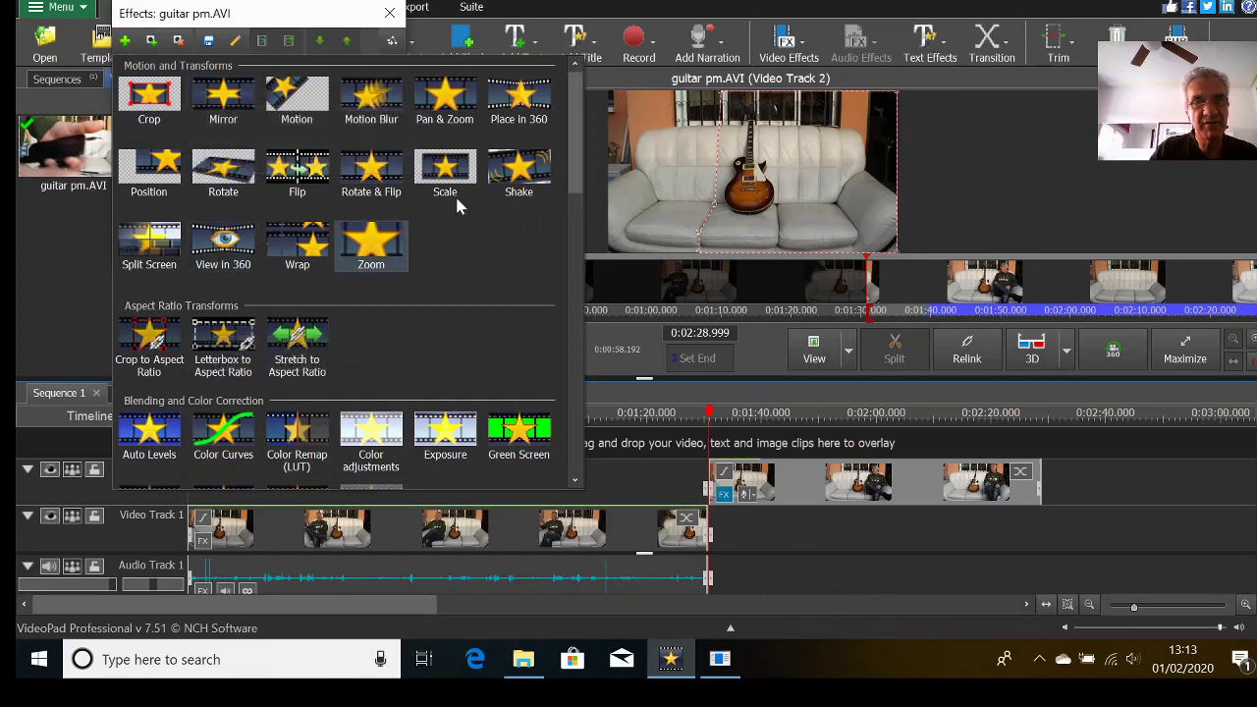
scroll(574, 159, "down", 2)
left_click_drag(574, 159, 563, 53)
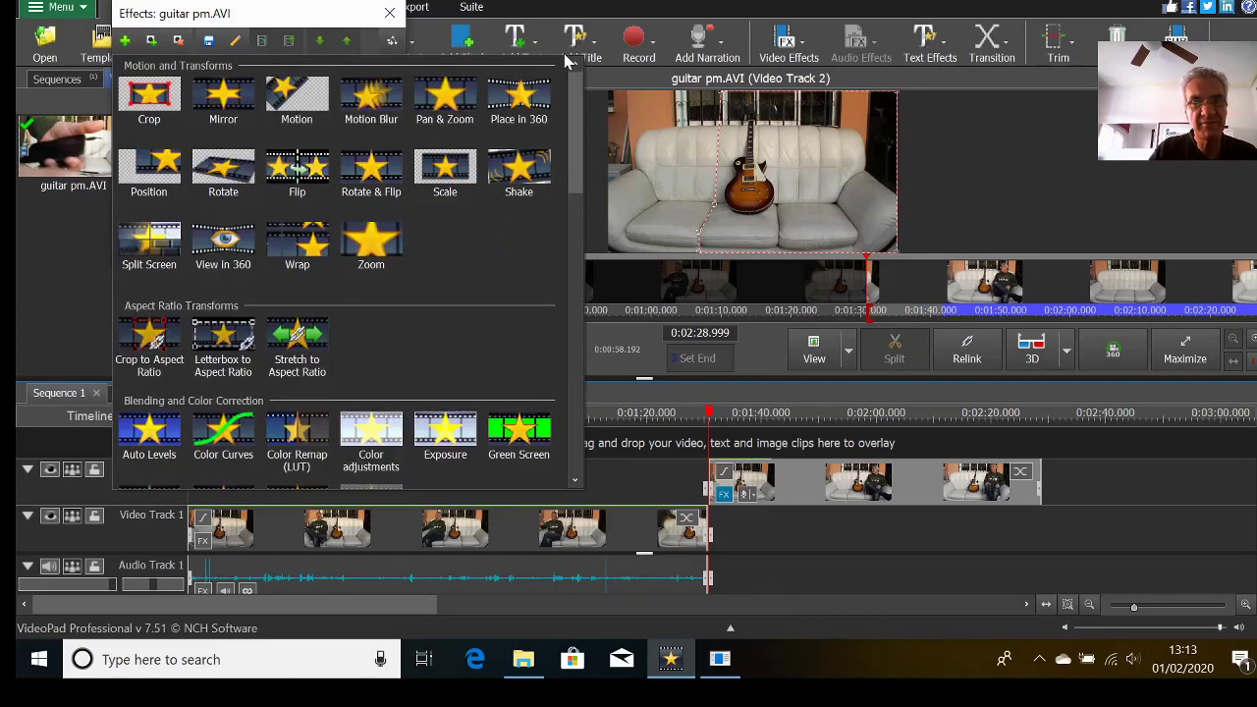
scroll(345, 148, "down", 3)
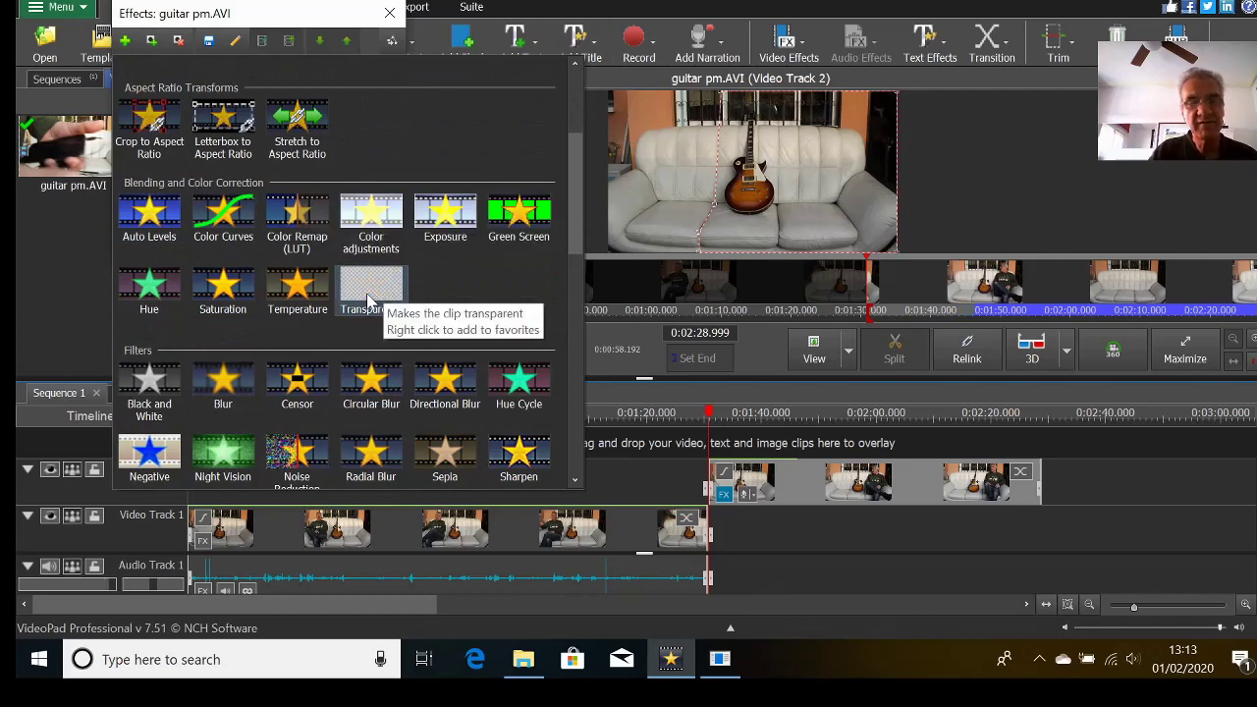
left_click(369, 292)
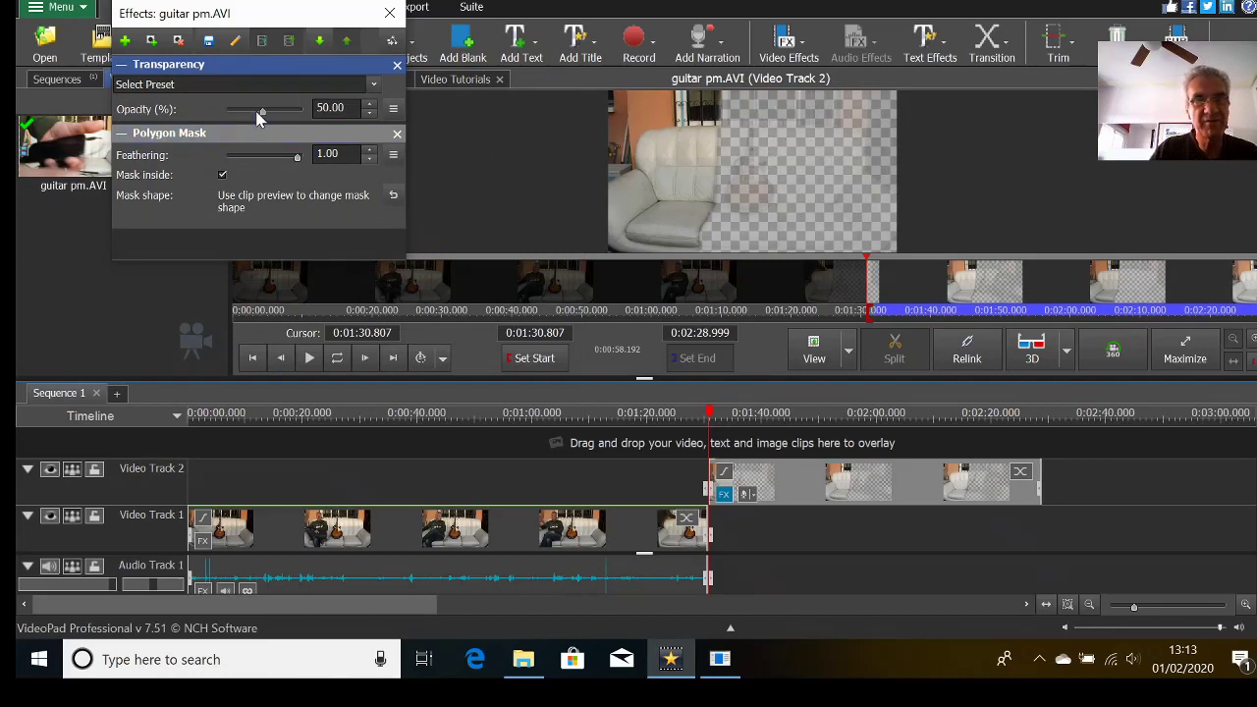
Step: Set the Transparency effect's opacity to 0% and turn off Mask inside for the polygon mask
left_click_drag(262, 111, 225, 111)
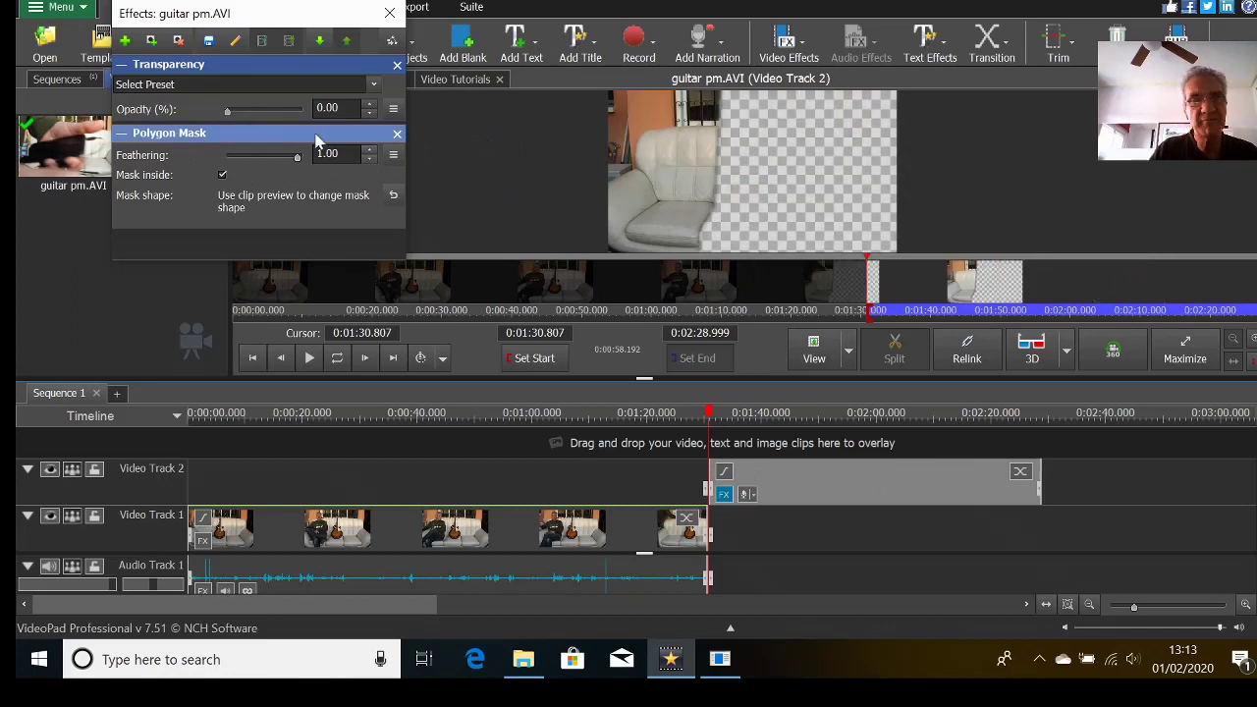
left_click_drag(230, 114, 283, 116)
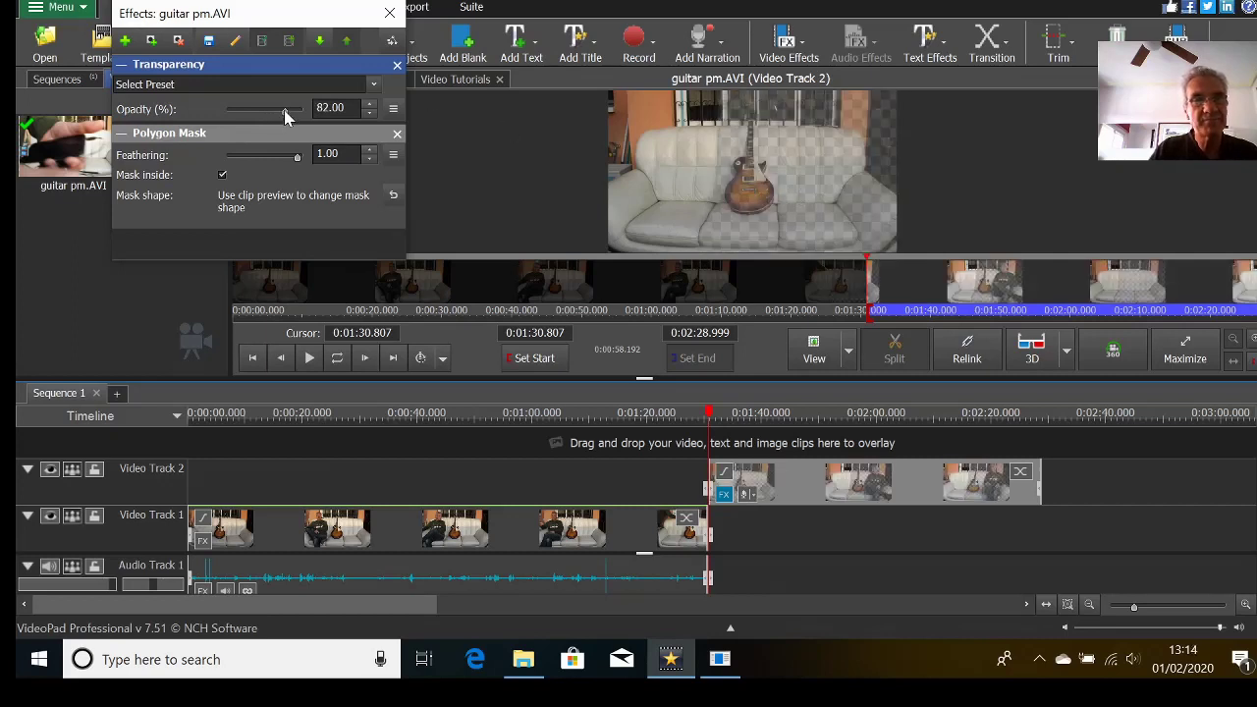
left_click_drag(286, 116, 216, 112)
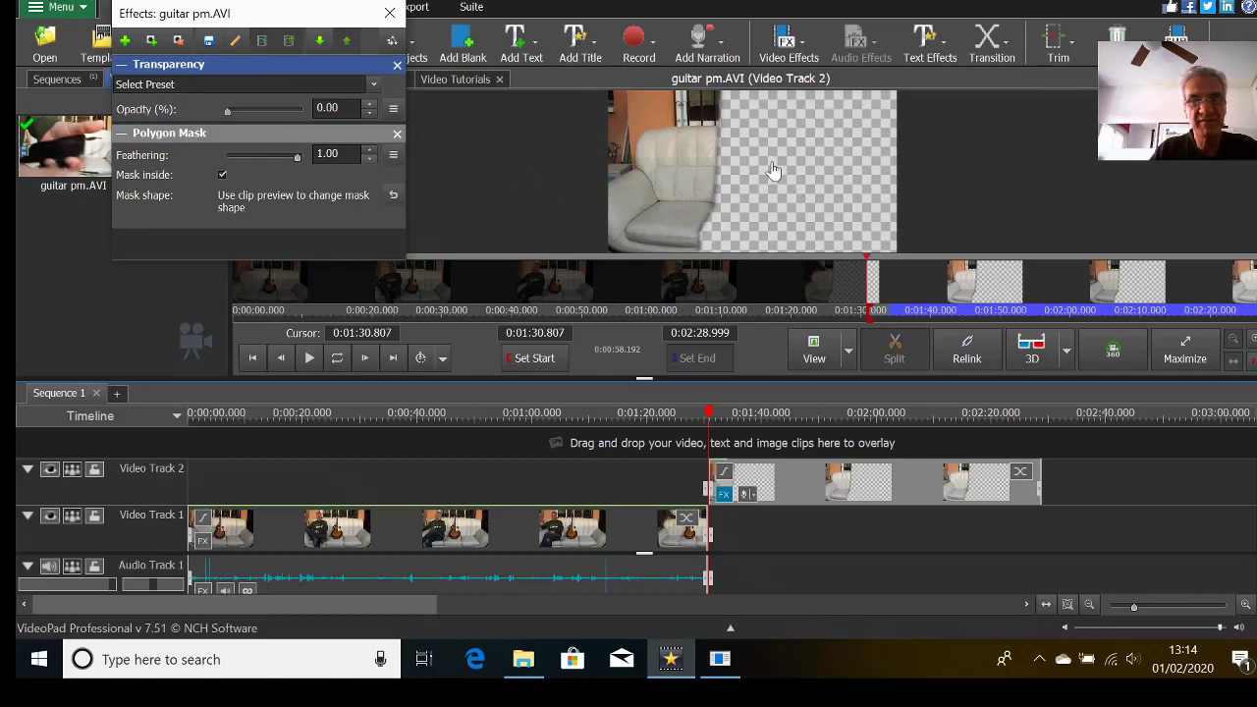
left_click(222, 175)
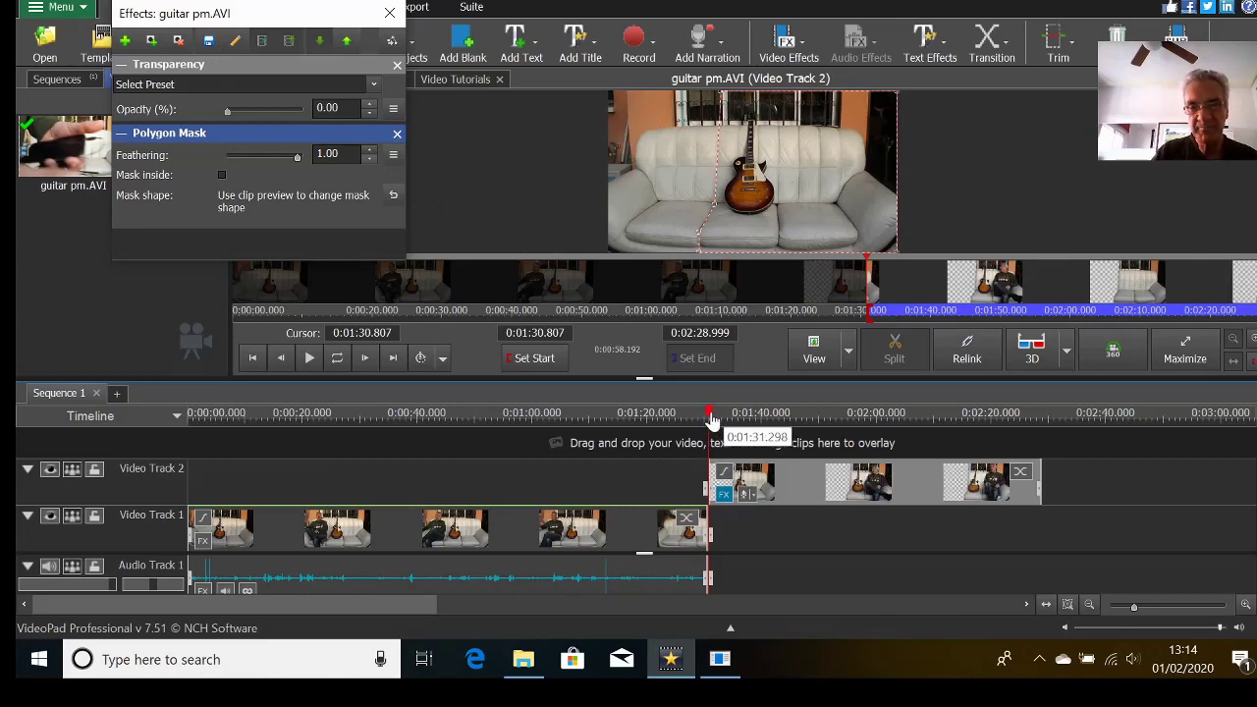
Step: Check the masked section in the sequence preview at about 0:01:39, and close the effects window
left_click(712, 420)
left_click_drag(711, 420, 756, 442)
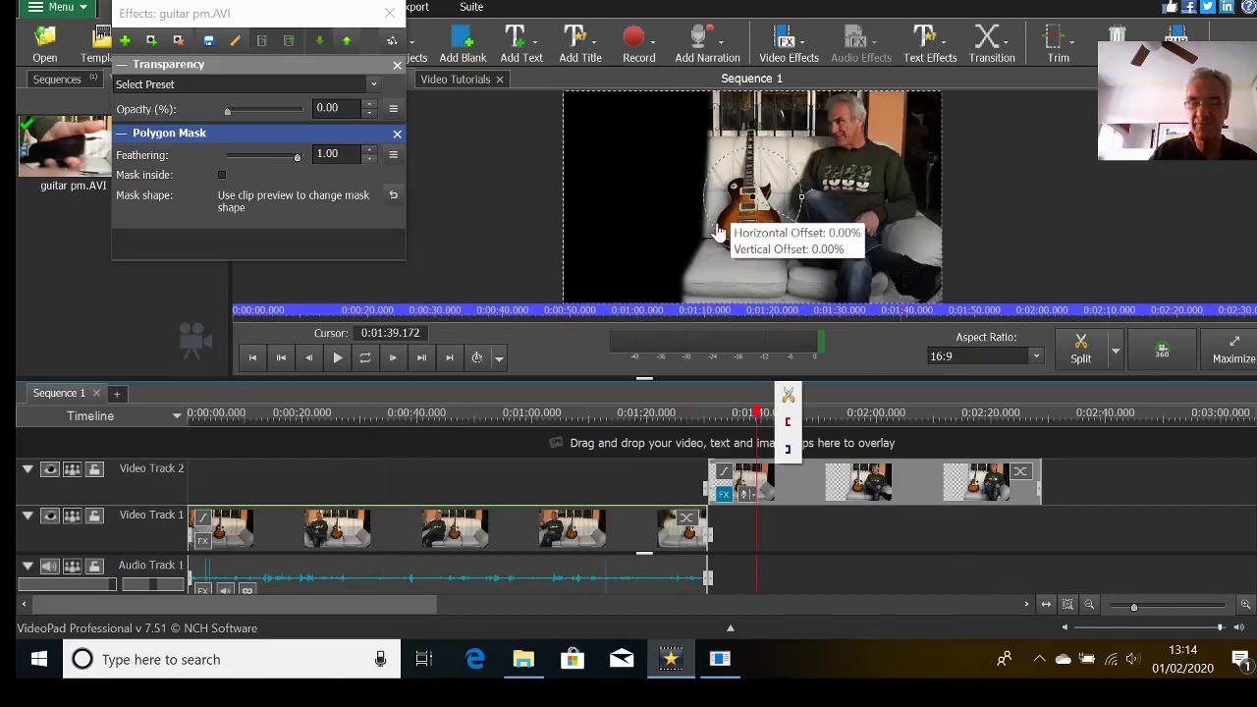
left_click(820, 236)
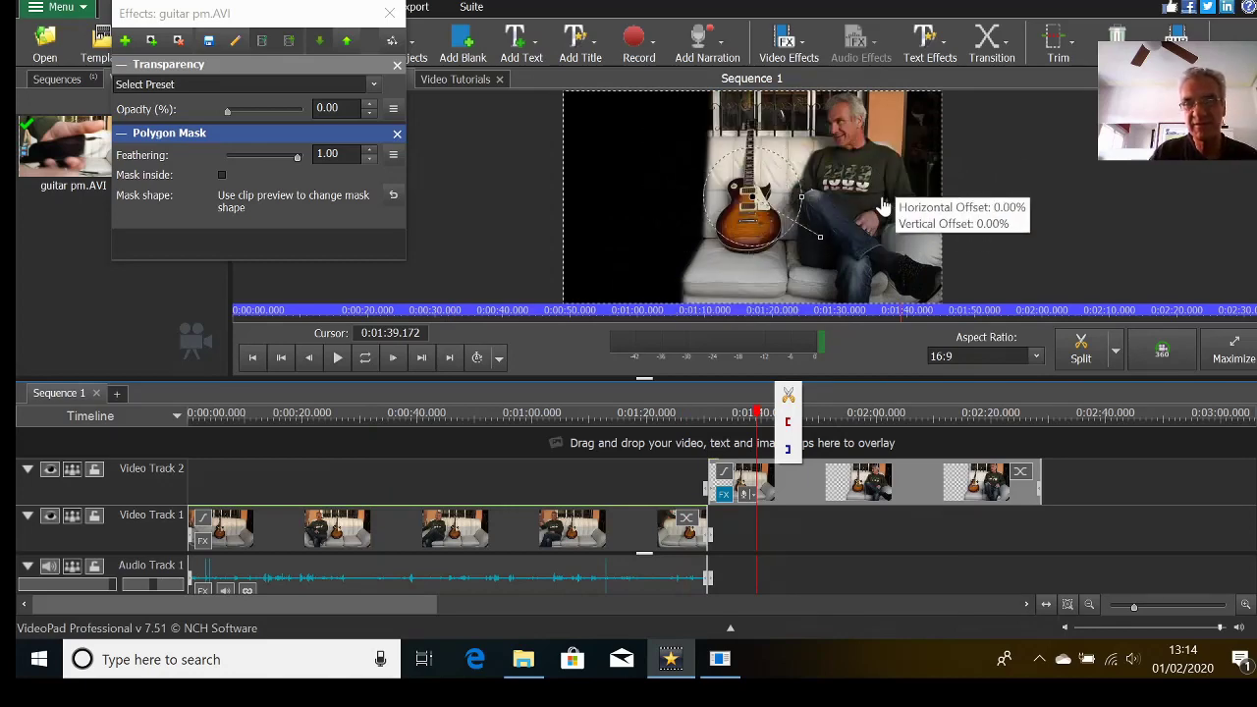
left_click(391, 13)
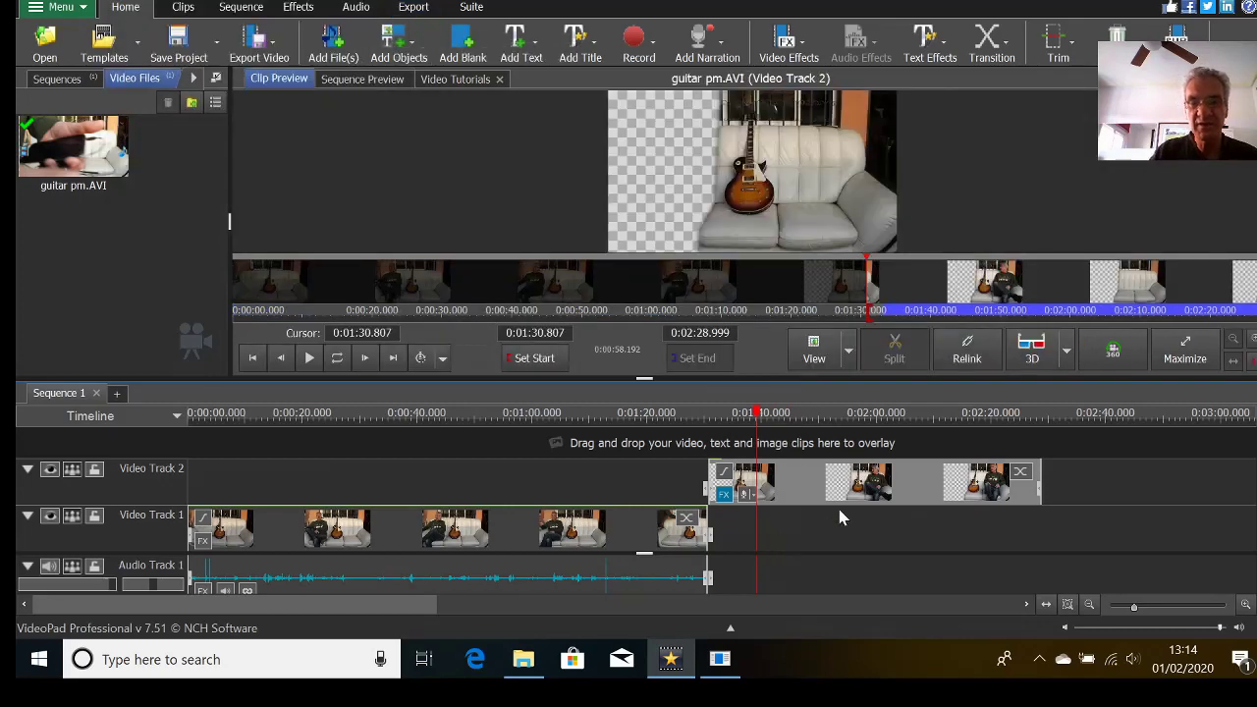
Step: Move the masked section on Video Track 2 over the Video Track 1 section, starting at about 0:00:46, and scrub through the overlap
left_click_drag(852, 481, 599, 496)
left_click(331, 430)
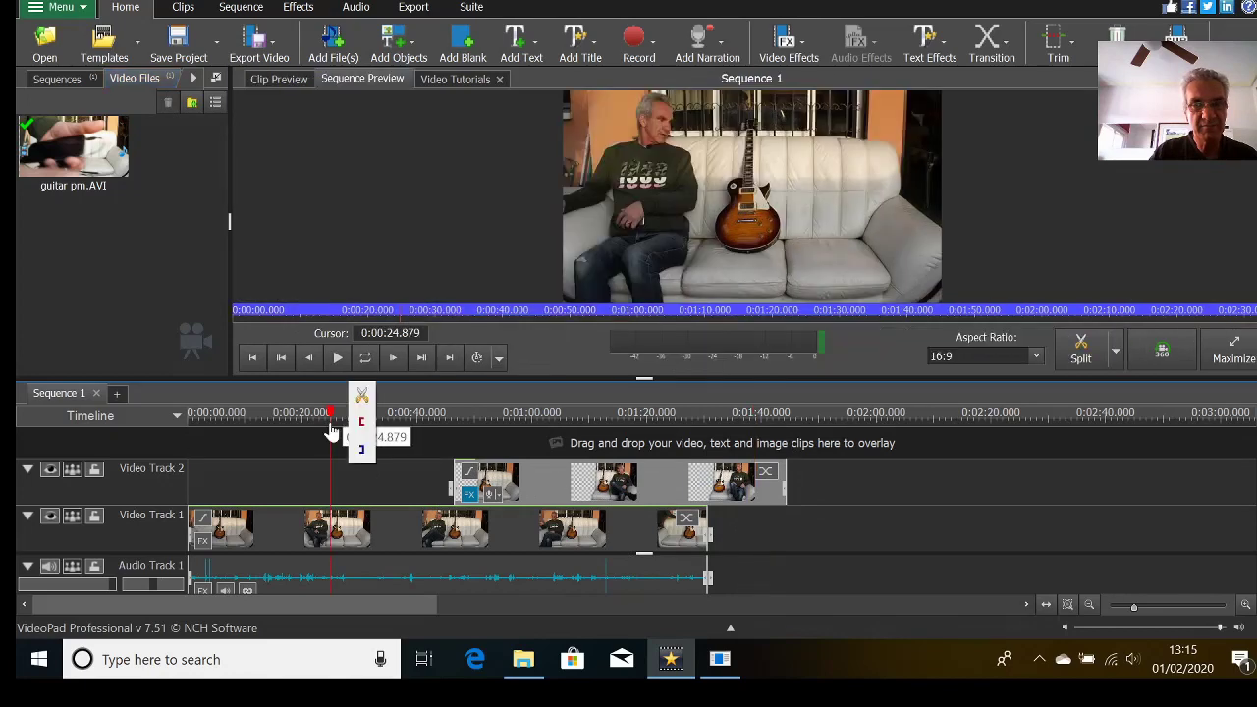
left_click(329, 415)
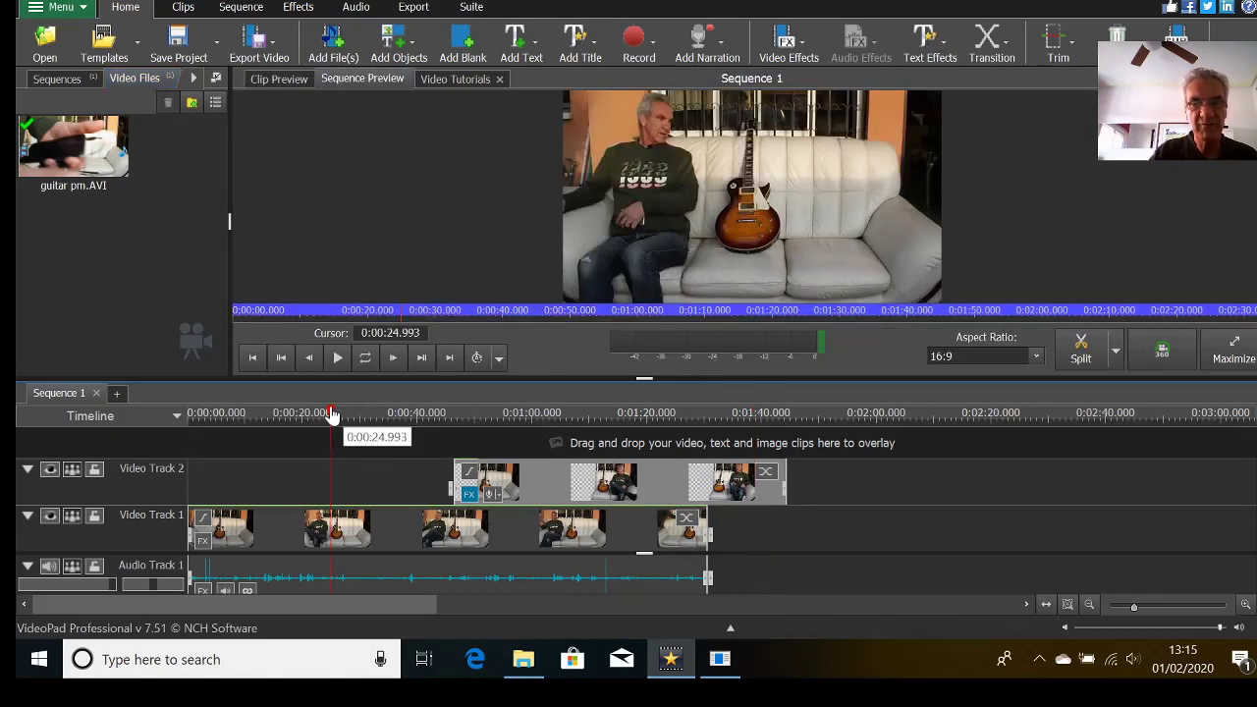
left_click_drag(329, 414, 436, 447)
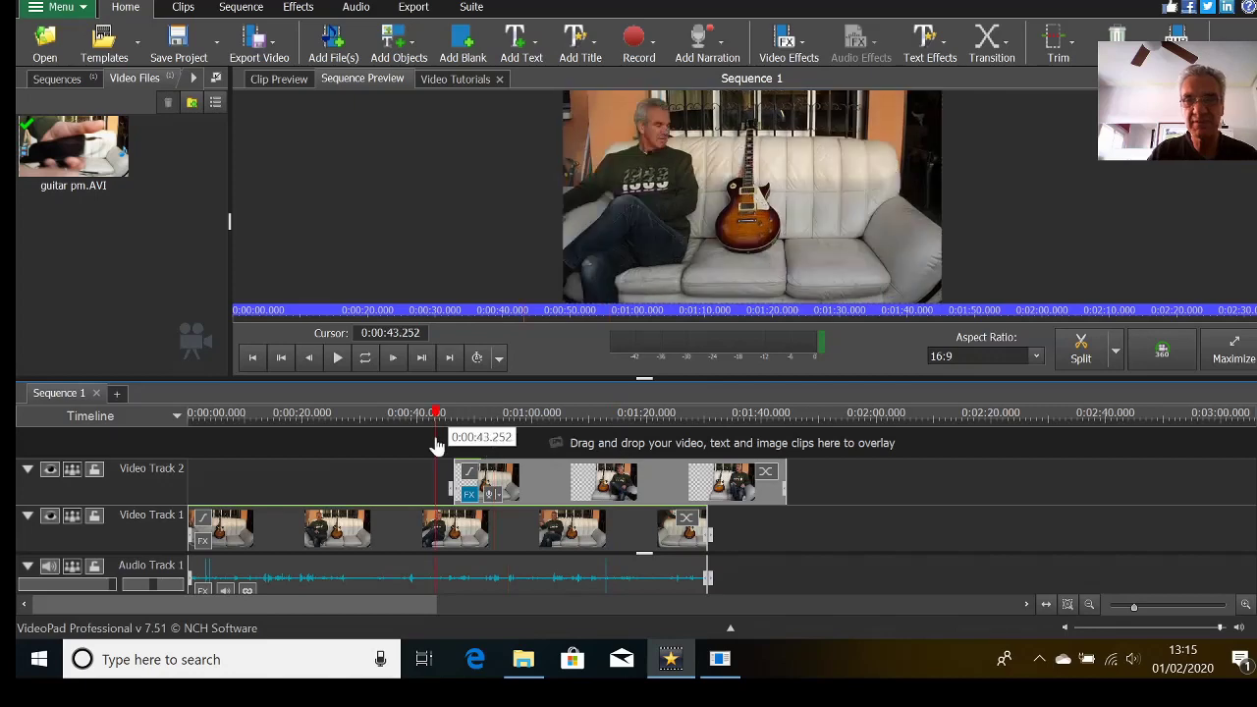
left_click_drag(436, 447, 549, 436)
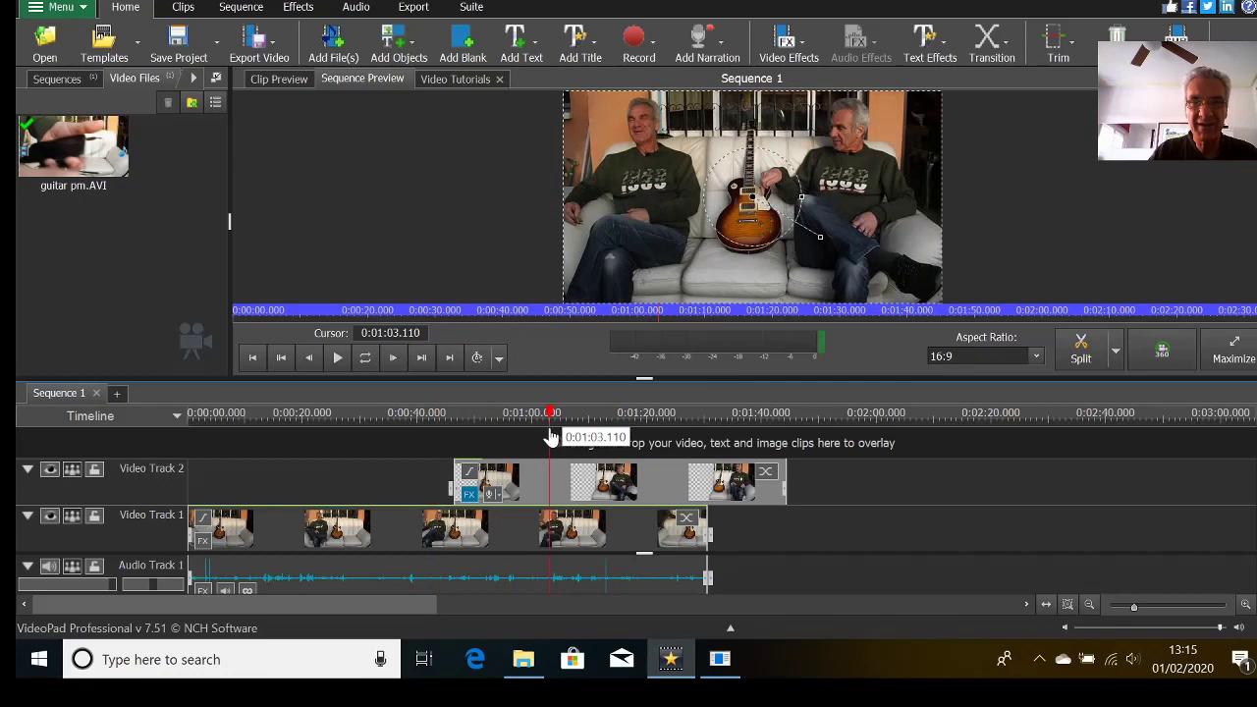
left_click_drag(550, 436, 602, 436)
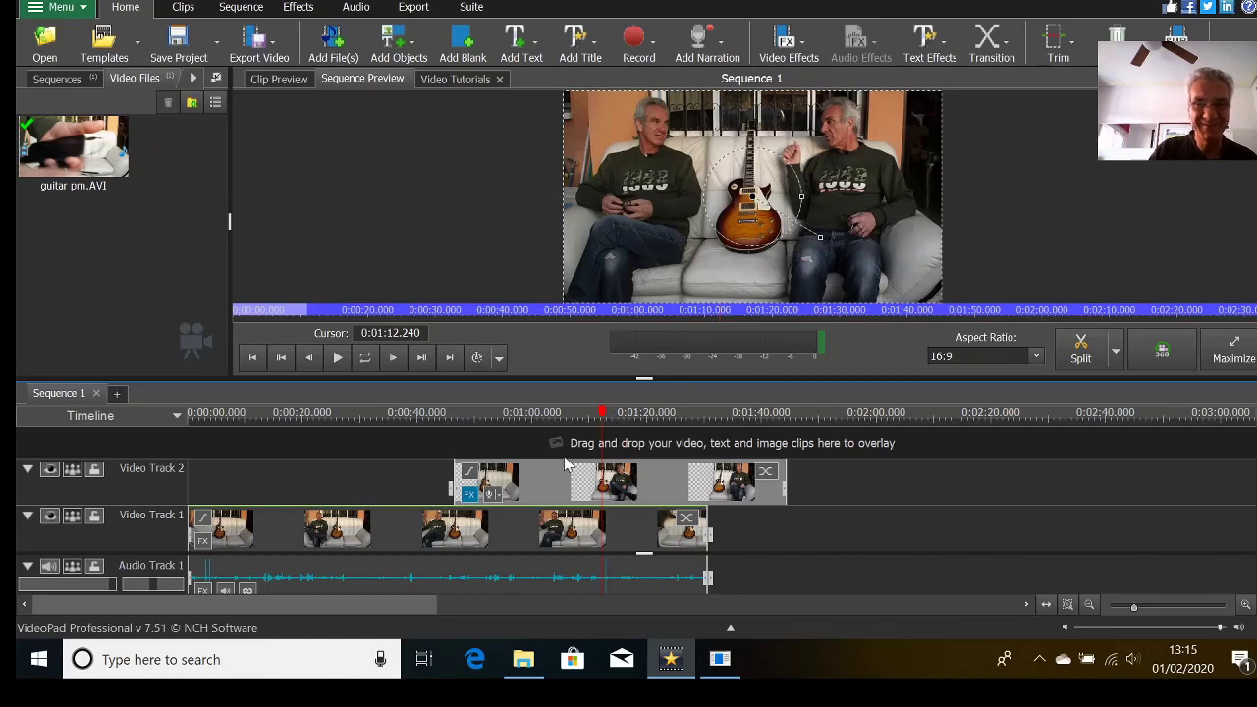
Step: Set the polygon mask's feathering to 0.00 and preview the sequence before and during the overlap
left_click(470, 496)
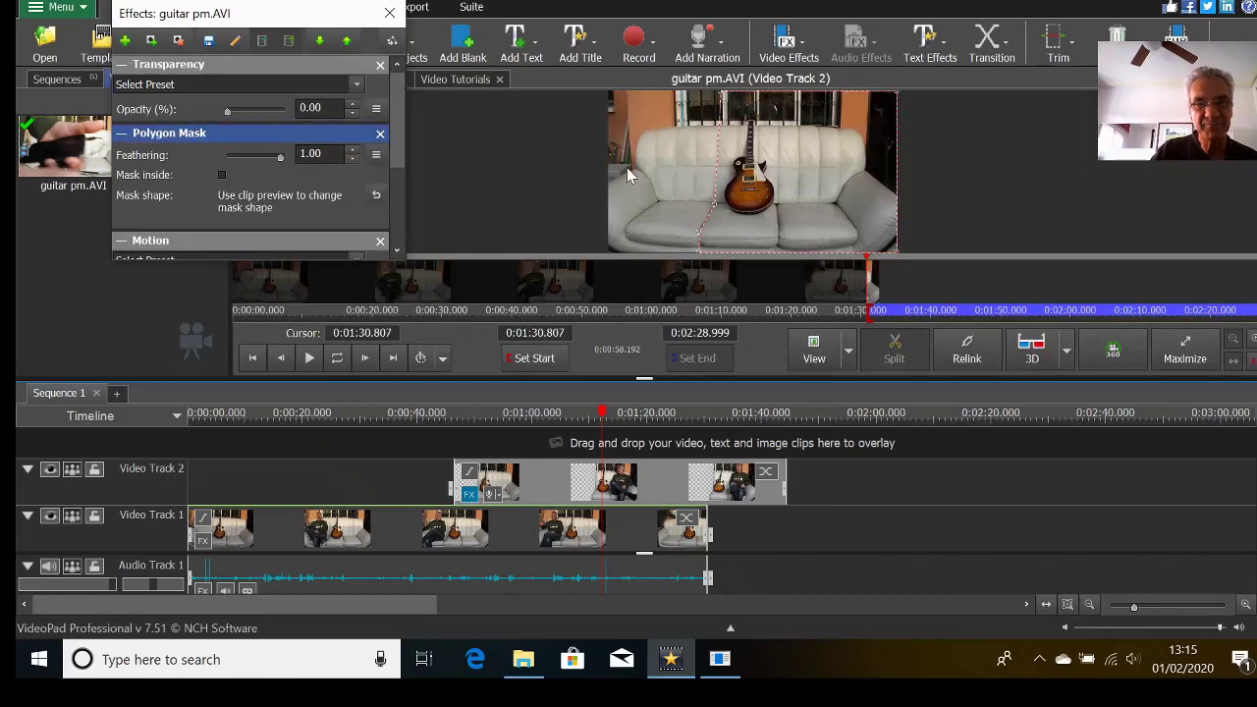
left_click(598, 417)
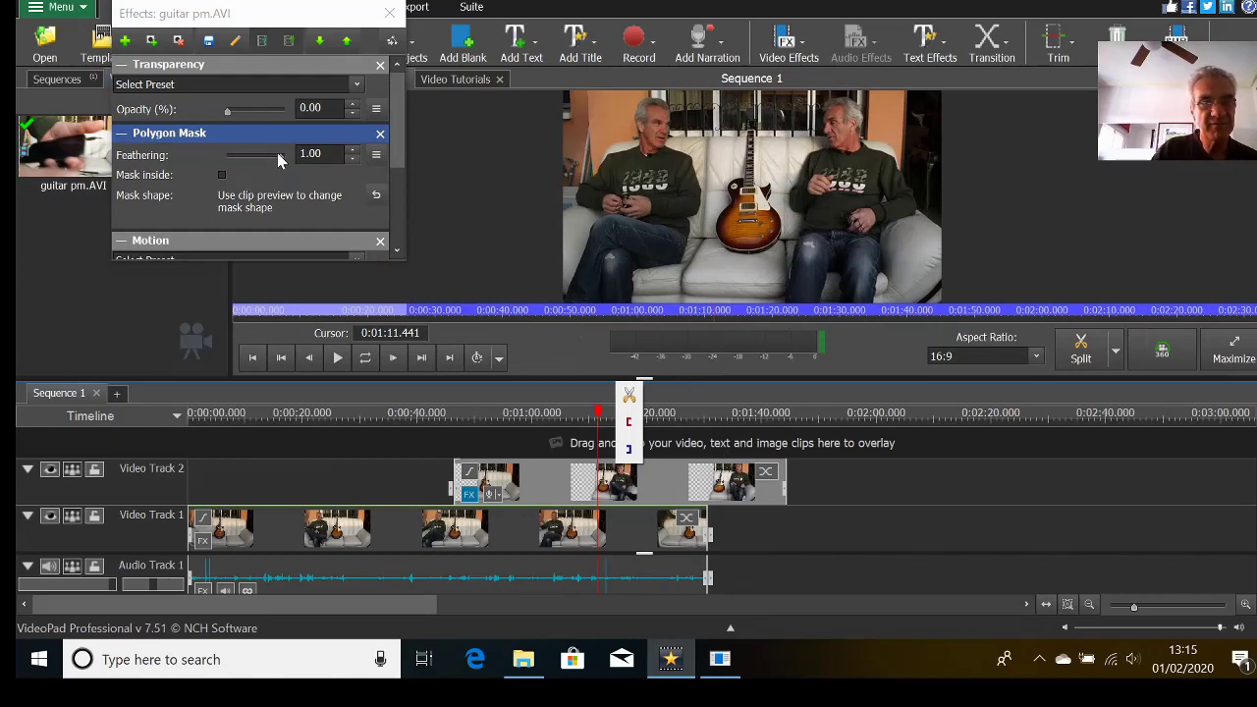
left_click_drag(281, 164, 231, 165)
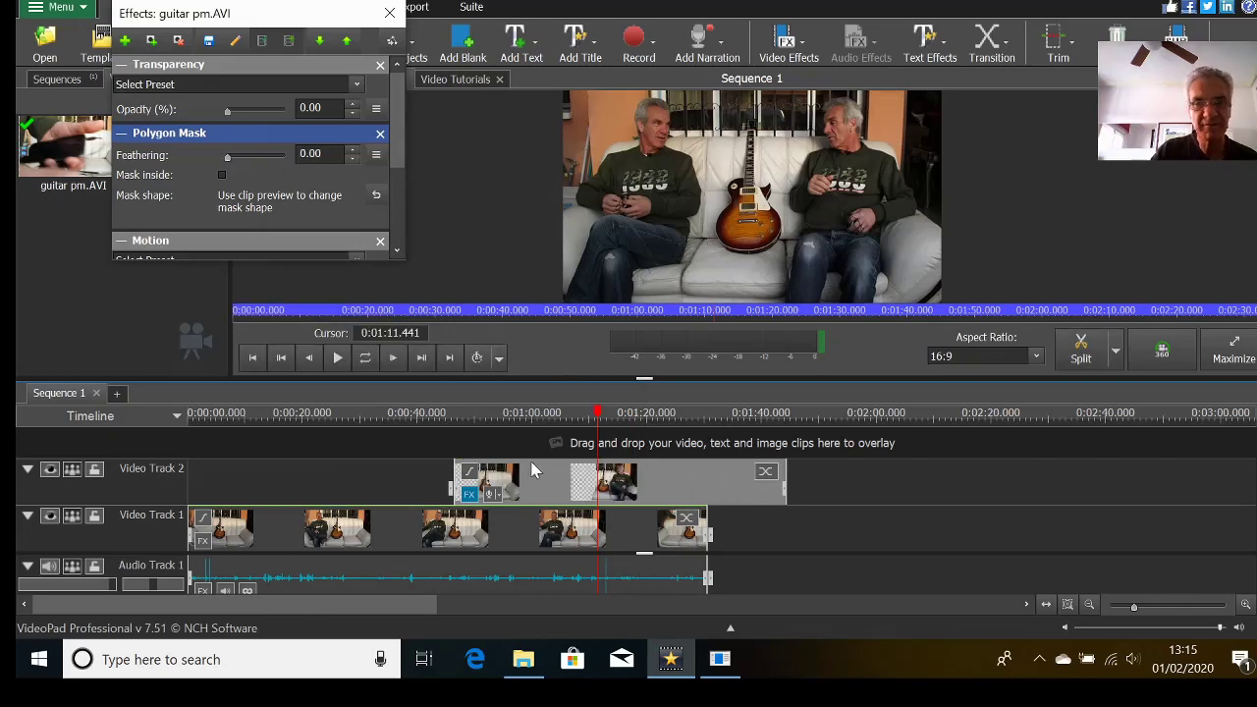
left_click(565, 416)
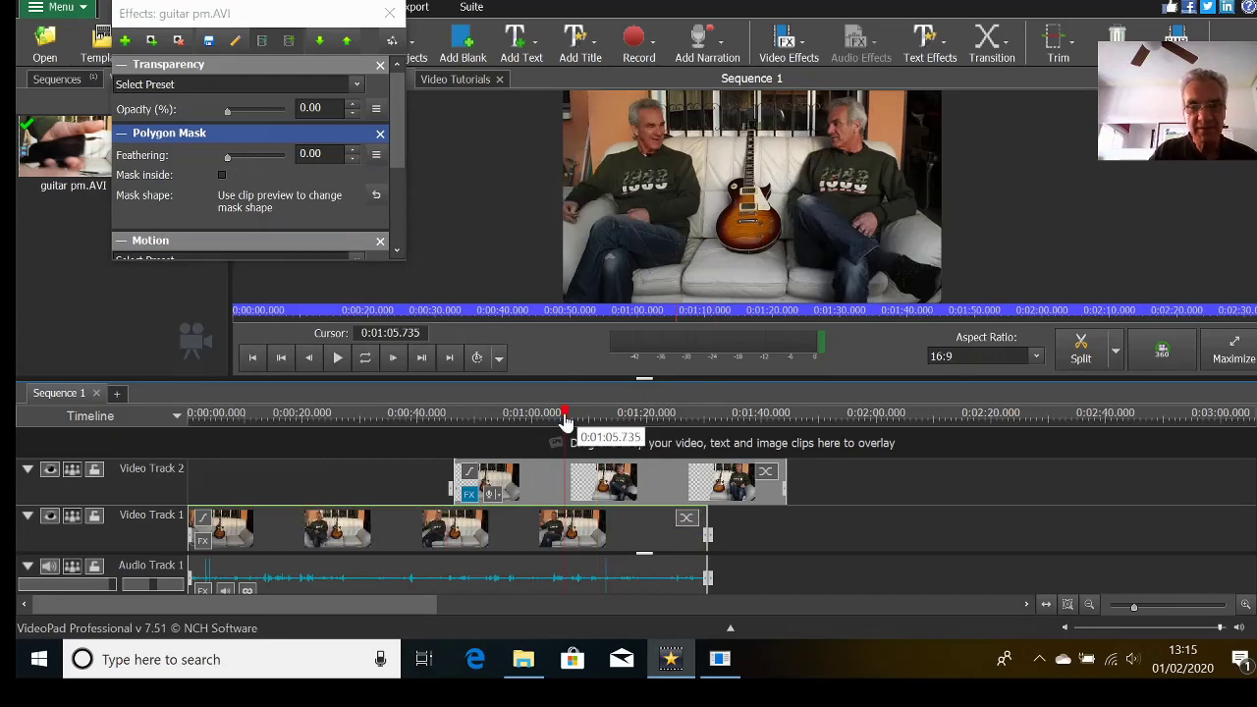
left_click(338, 432)
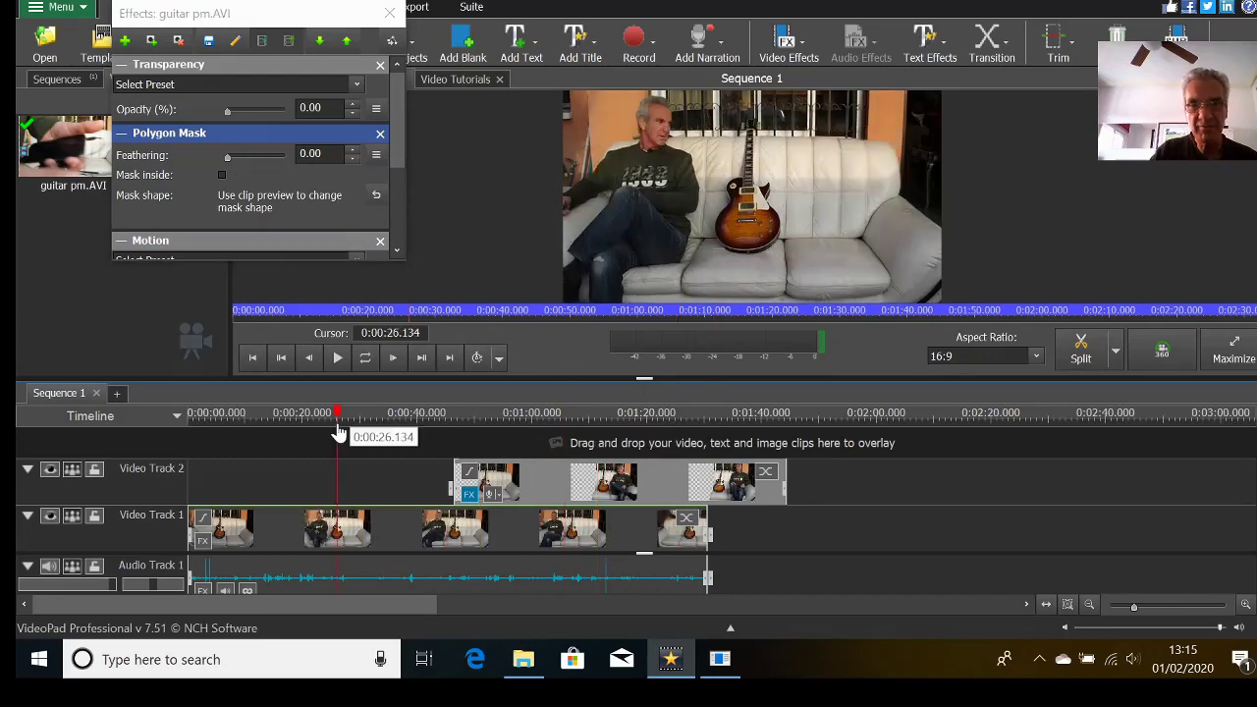
left_click(521, 446)
left_click(480, 444)
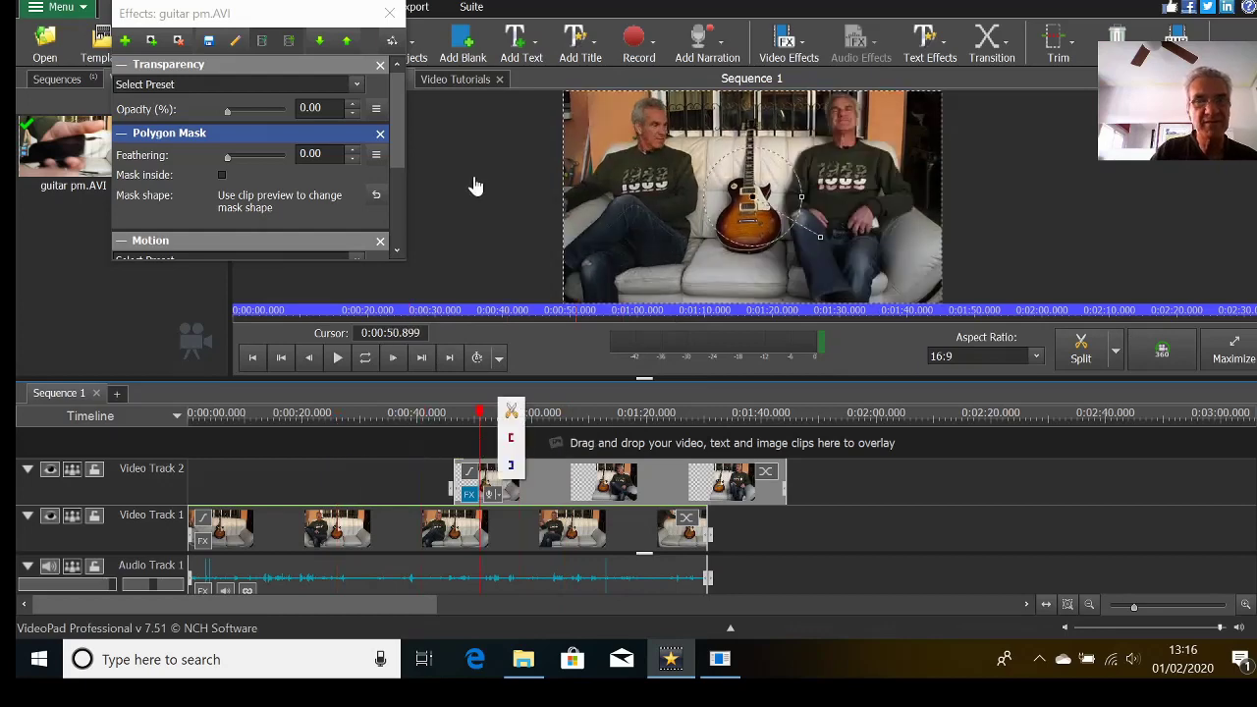
Step: Close the effects window and play the sequence from its beginning to about 0:00:24.7, where the seated man looks toward the guitar
left_click(389, 12)
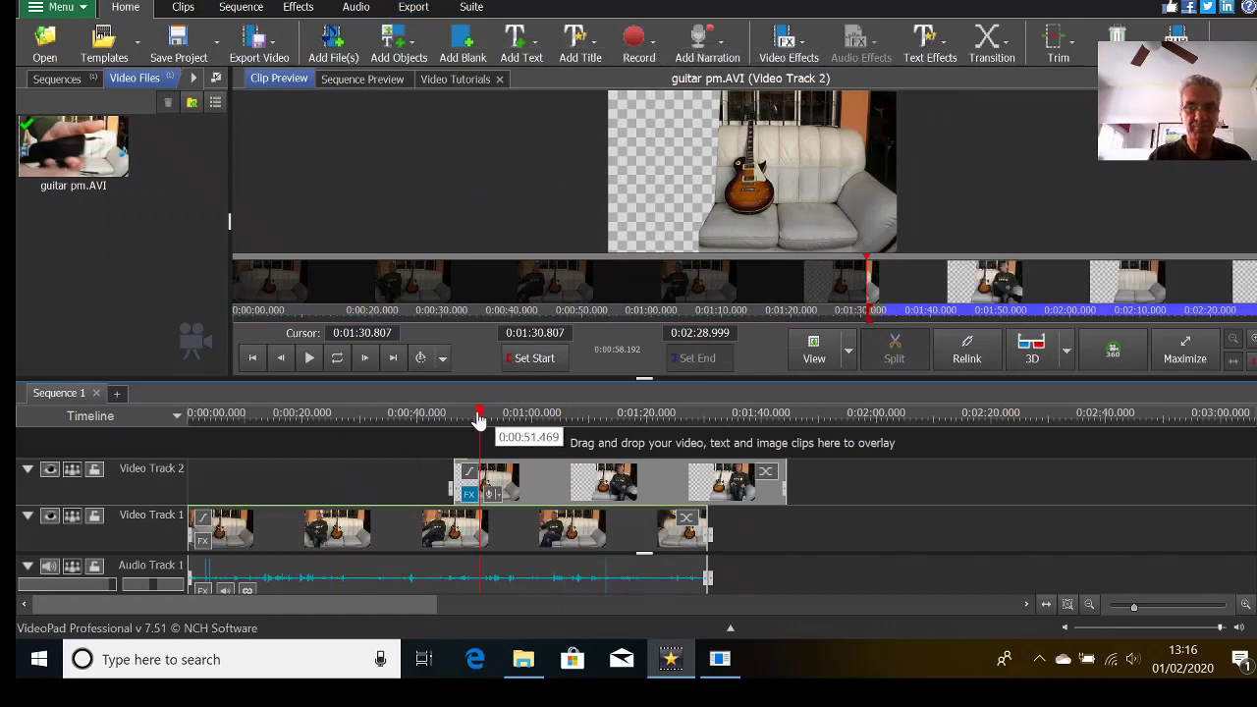
left_click_drag(479, 418, 284, 417)
left_click(194, 417)
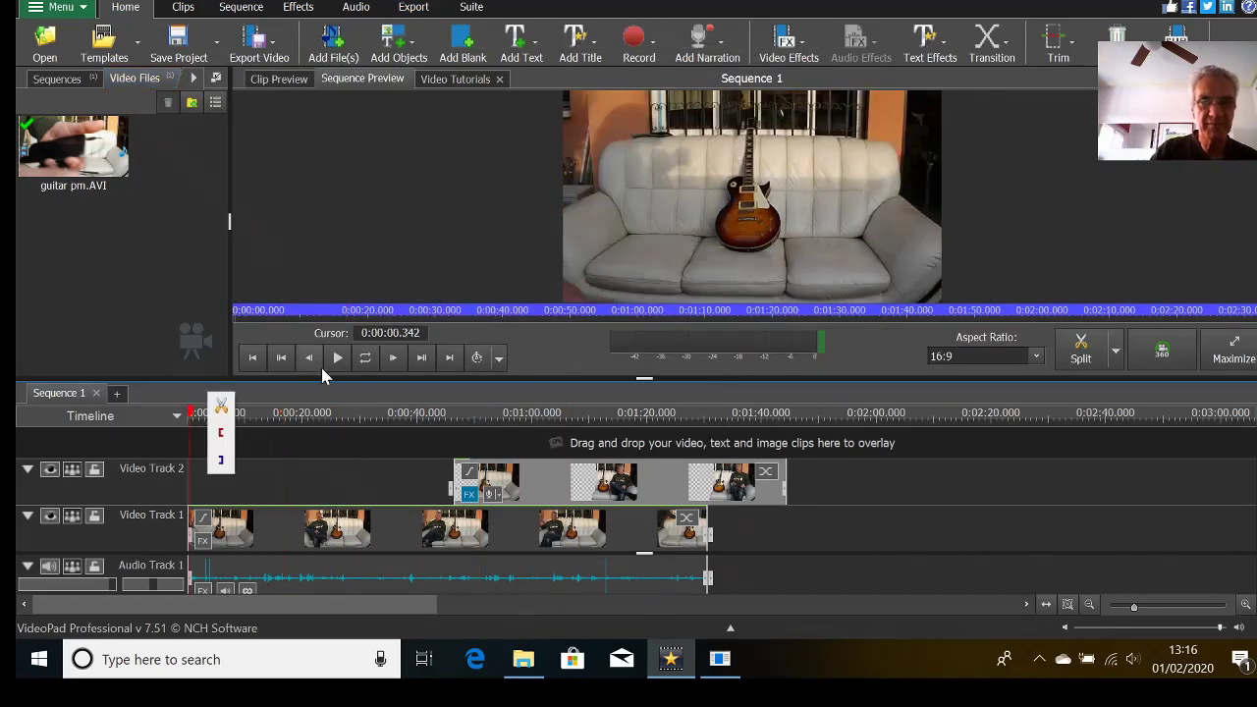
left_click(337, 357)
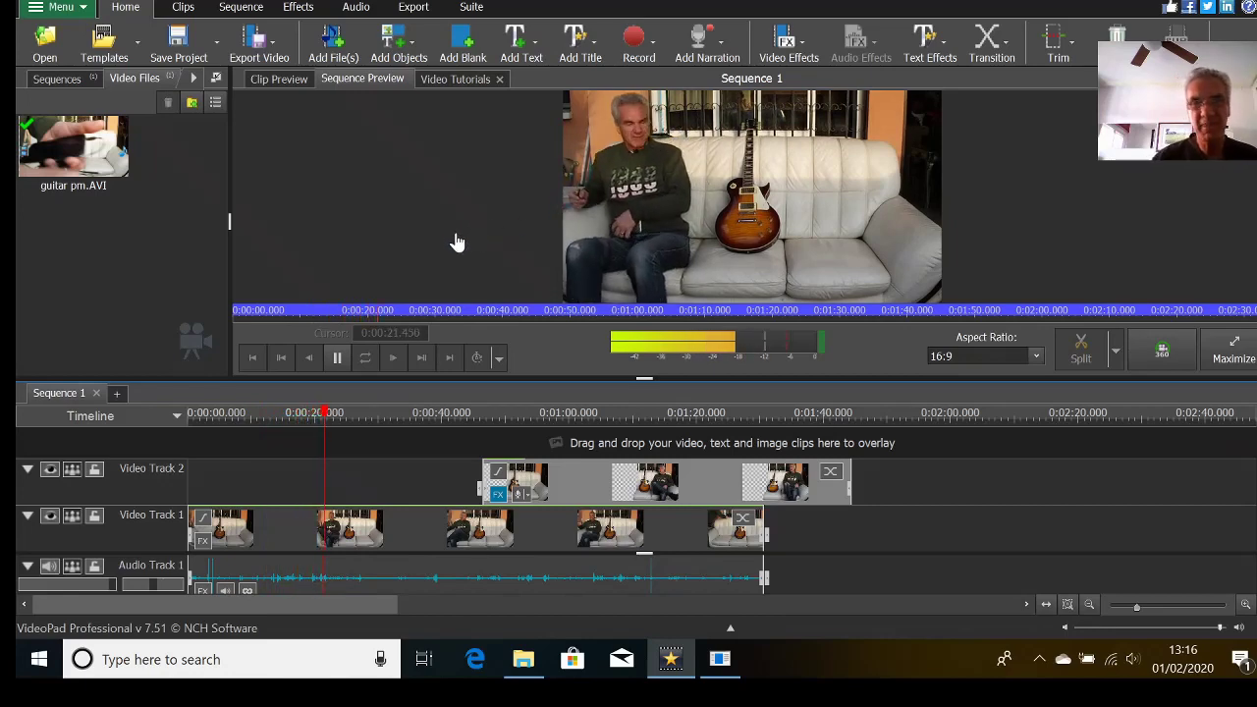
key("space")
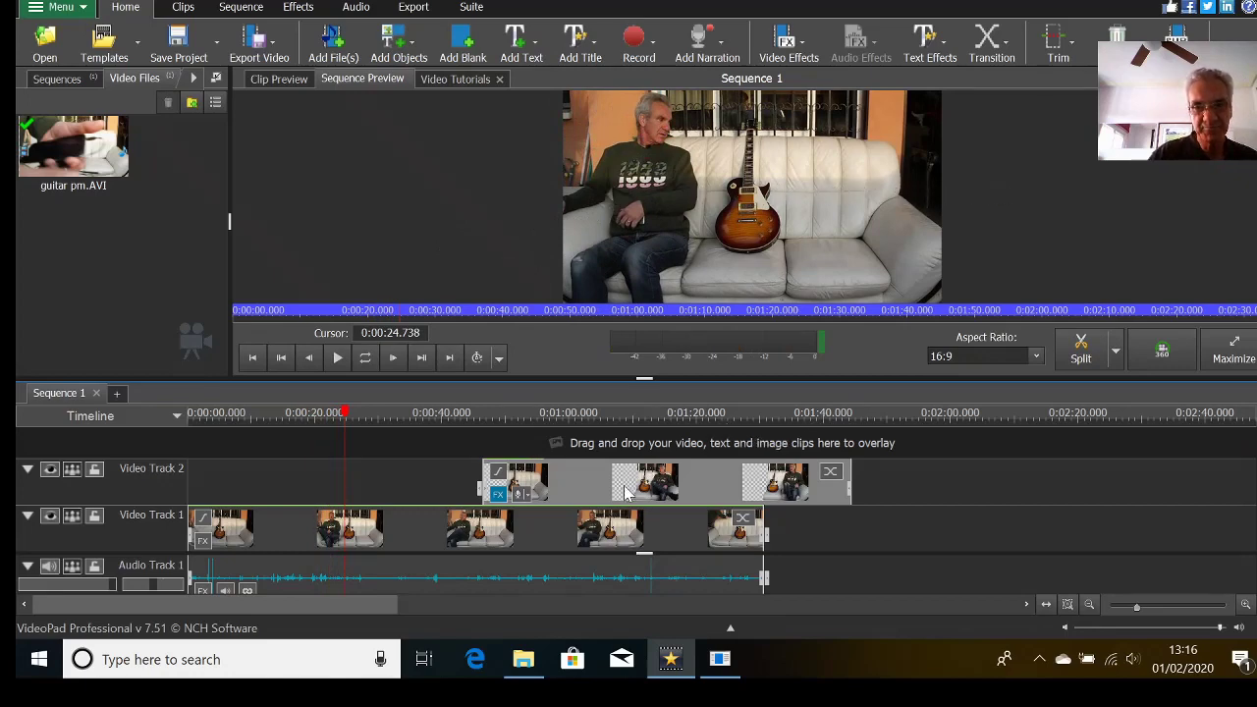
Step: Move the masked section on Video Track 2 to start at about 0:00:24.7 and preview the overlap from about 0:00:22
left_click_drag(638, 478, 522, 470)
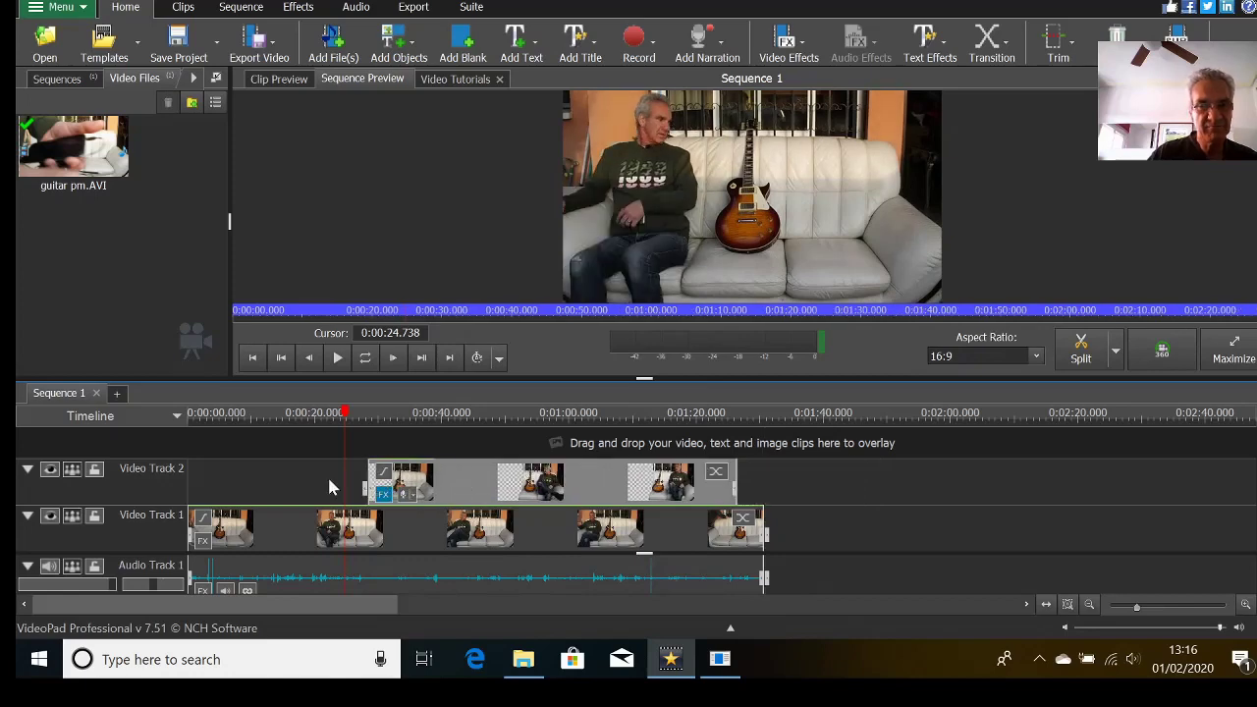
left_click_drag(440, 481, 417, 484)
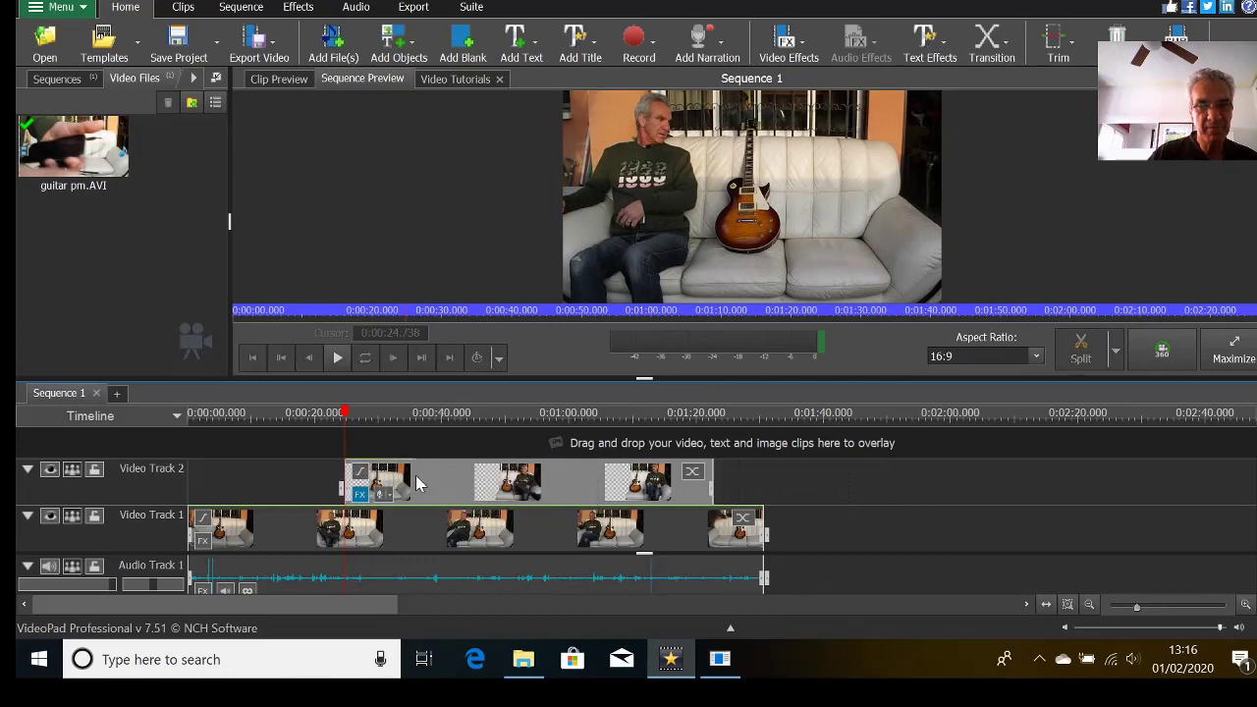
left_click(329, 414)
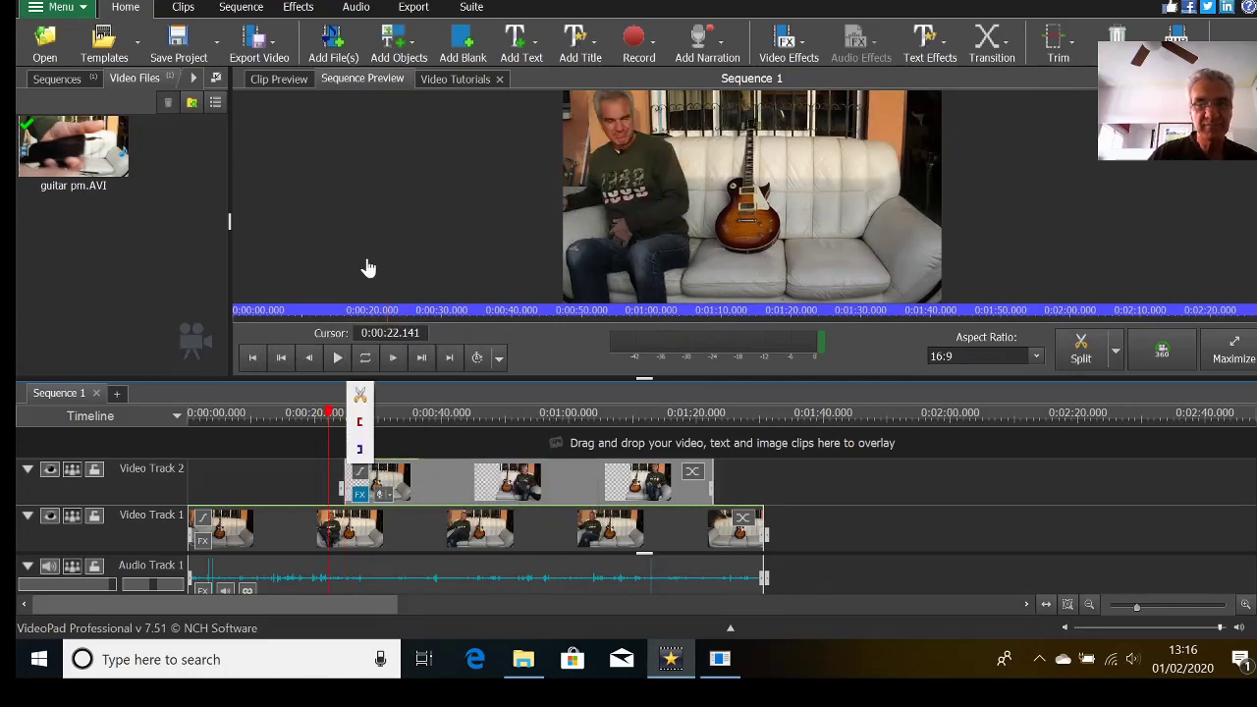
key("space")
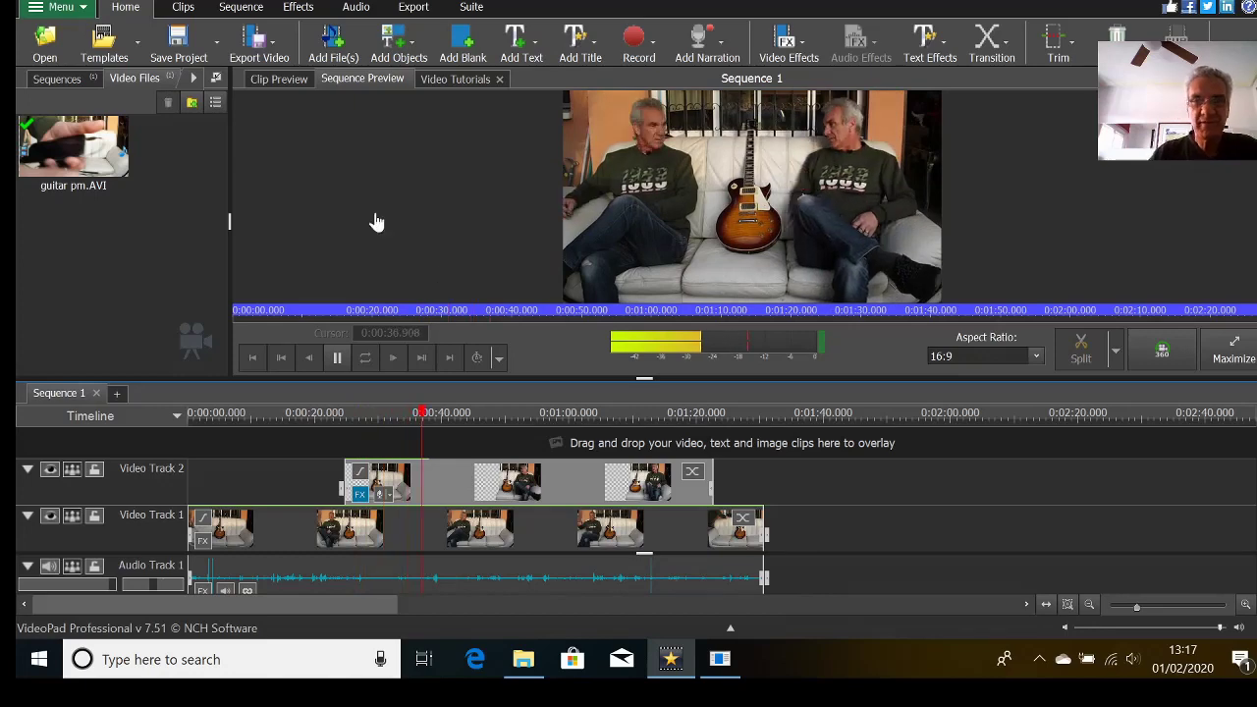
key("space")
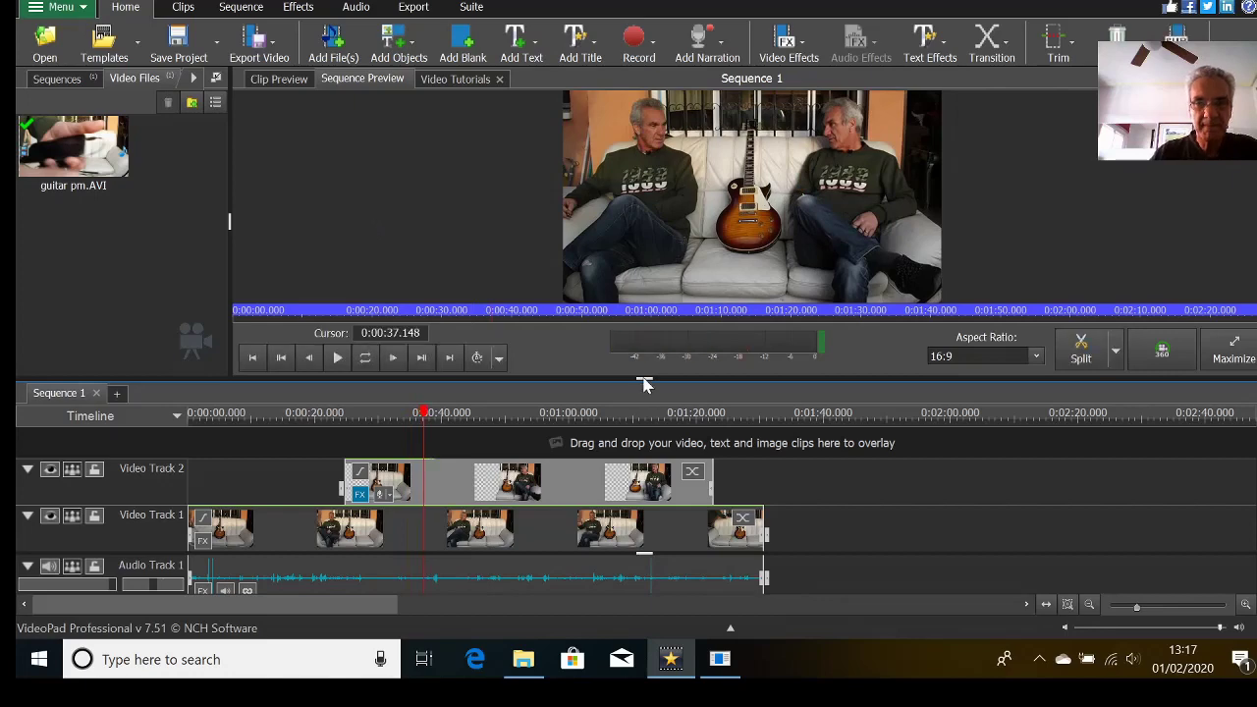
Step: Trim the beginning of the Audio Track 2 clip slightly and align its start with the Video Track 2 section at about 0:00:24.7
left_click_drag(644, 382, 644, 259)
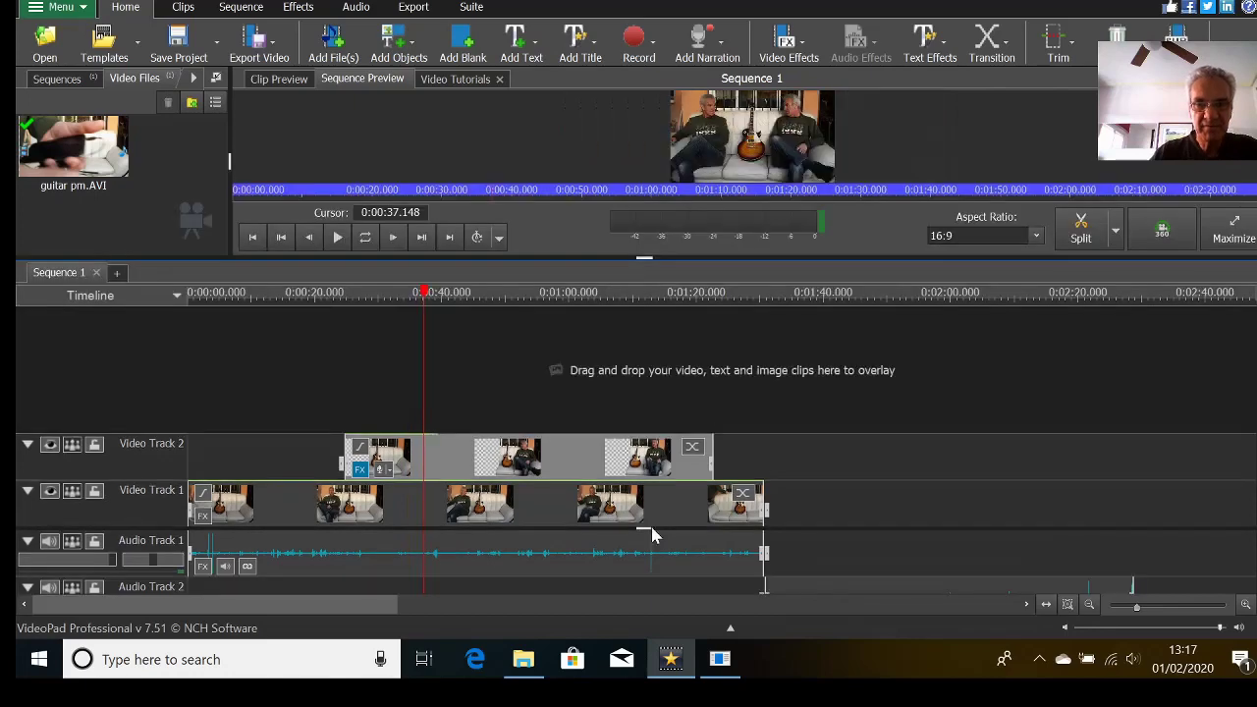
left_click_drag(653, 535, 651, 413)
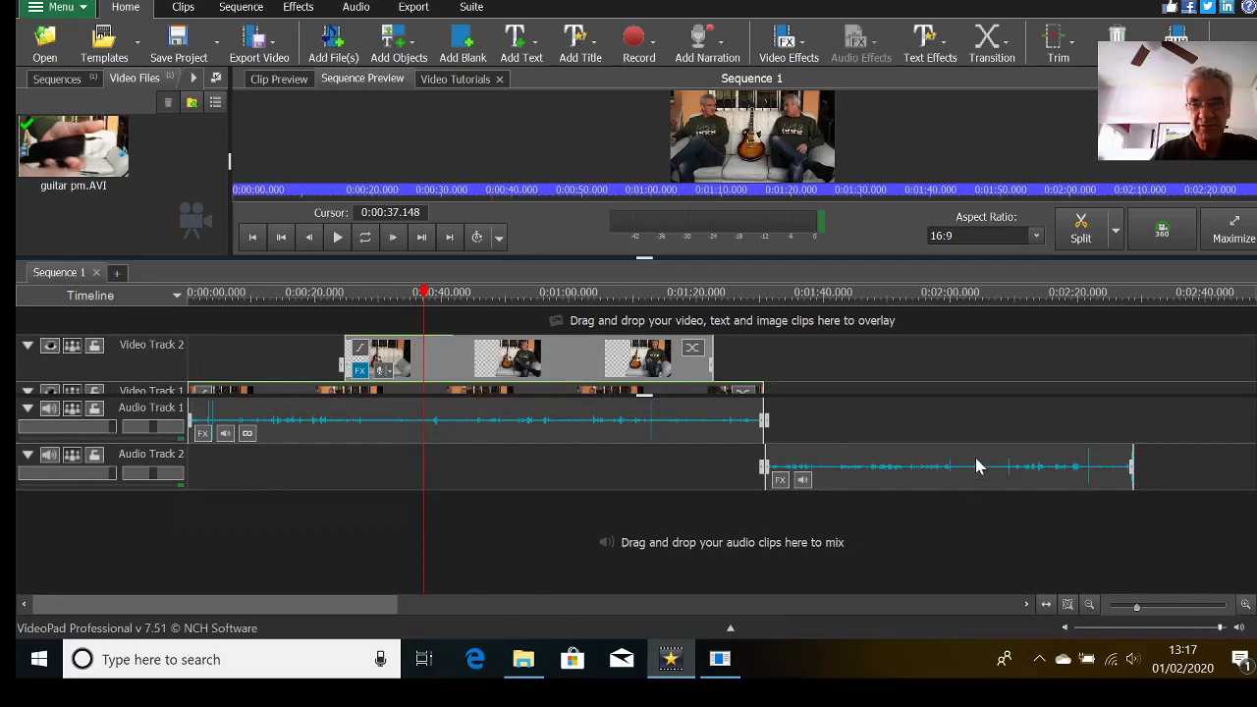
left_click_drag(975, 466, 716, 467)
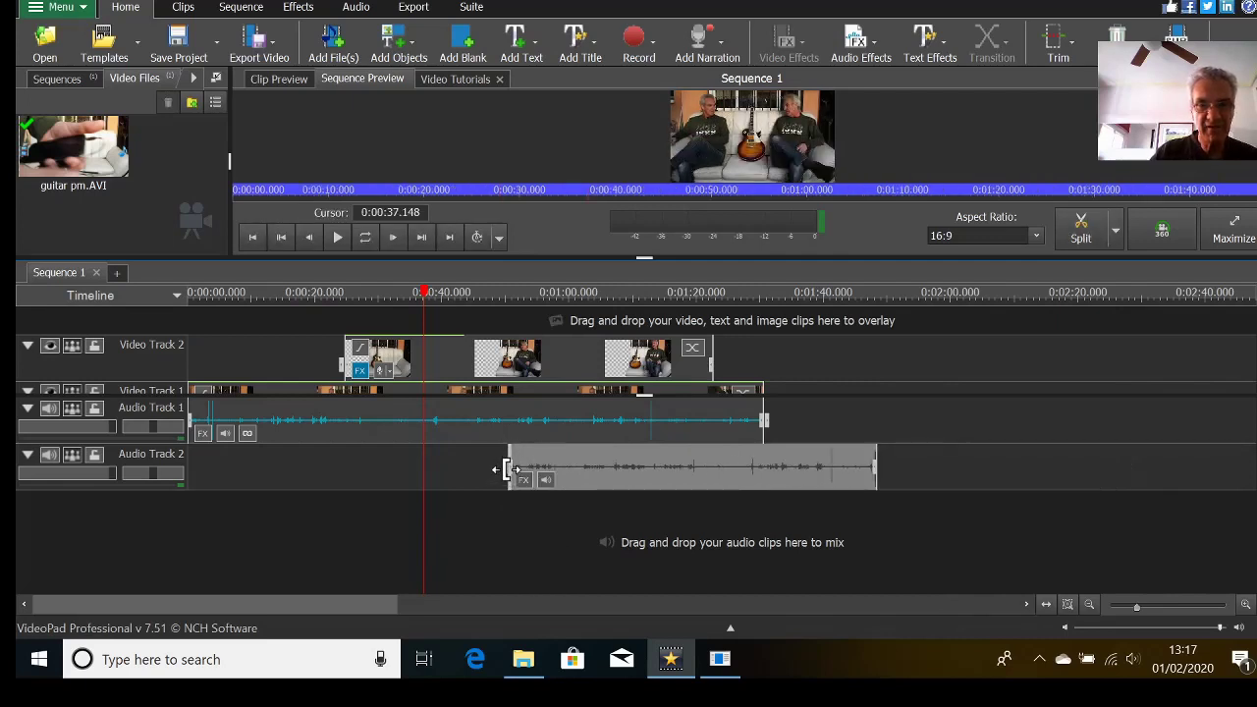
mouse_move(505, 468)
left_mouse_down()
mouse_move(457, 468)
mouse_move(508, 470)
left_mouse_up()
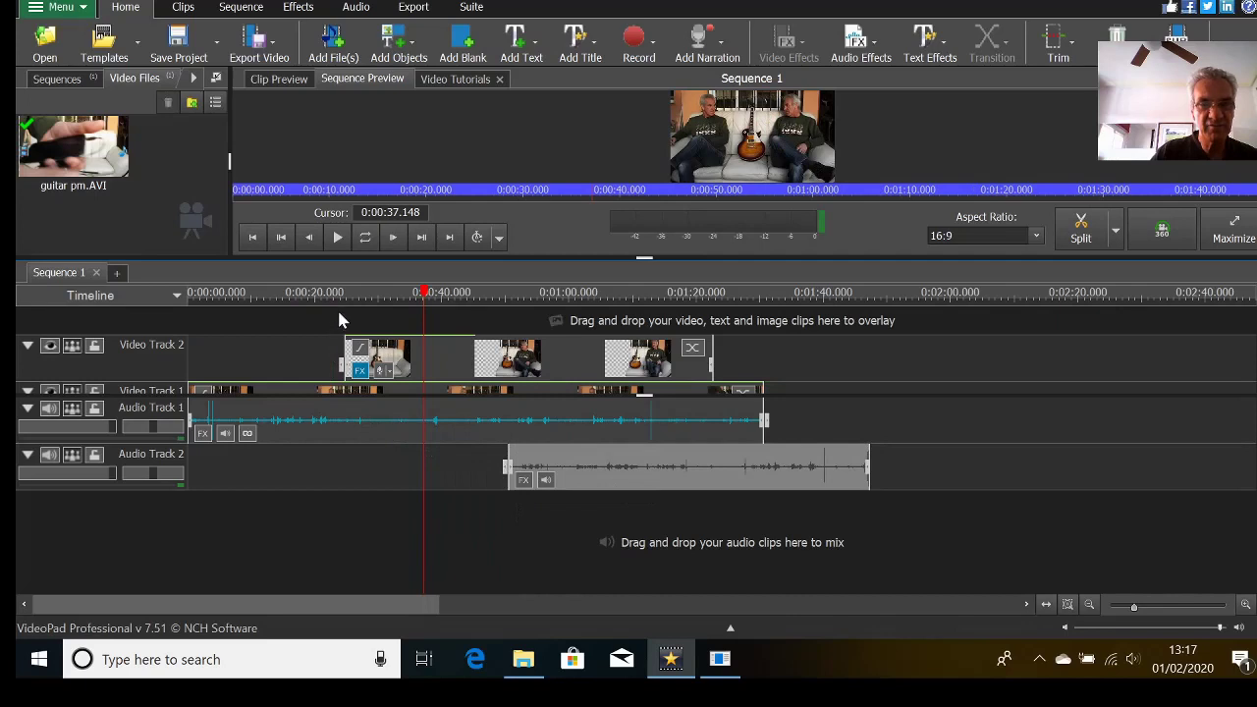
left_click_drag(647, 459, 483, 465)
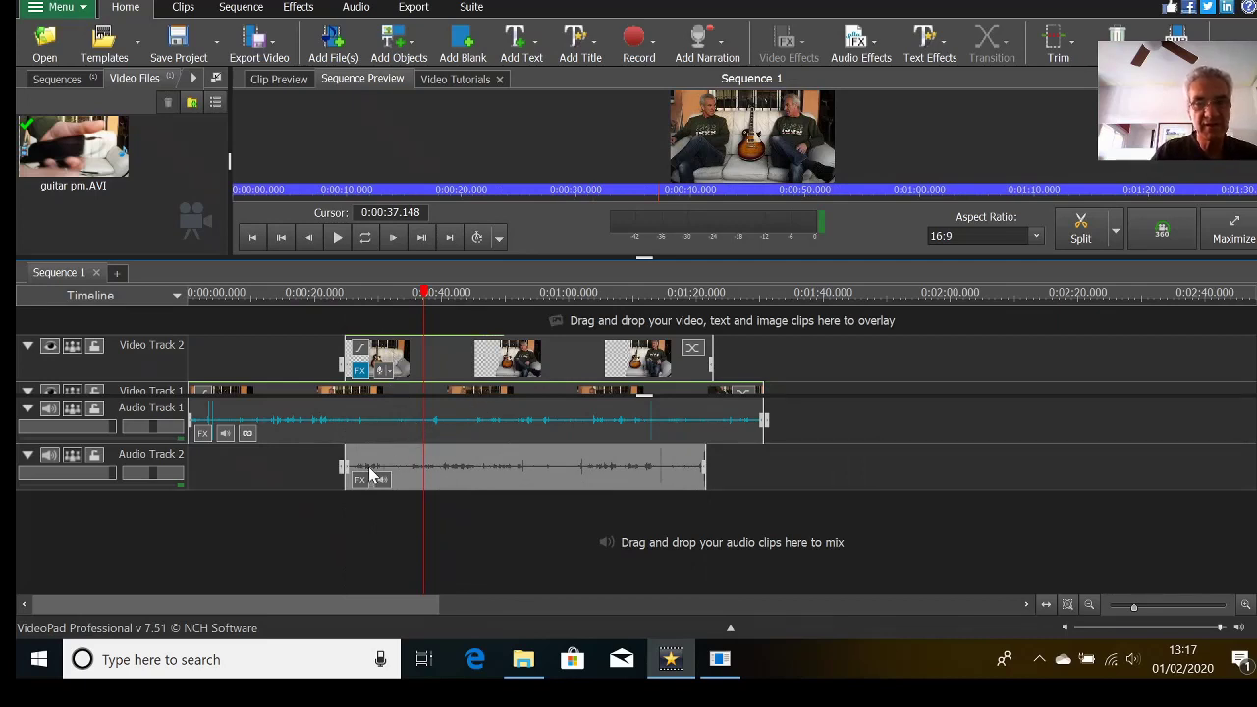
Step: Play the sequence from about 0:00:20.8 to 0:00:47 in a larger preview to check the clones' conversation timing
left_click(363, 300)
left_click(317, 307)
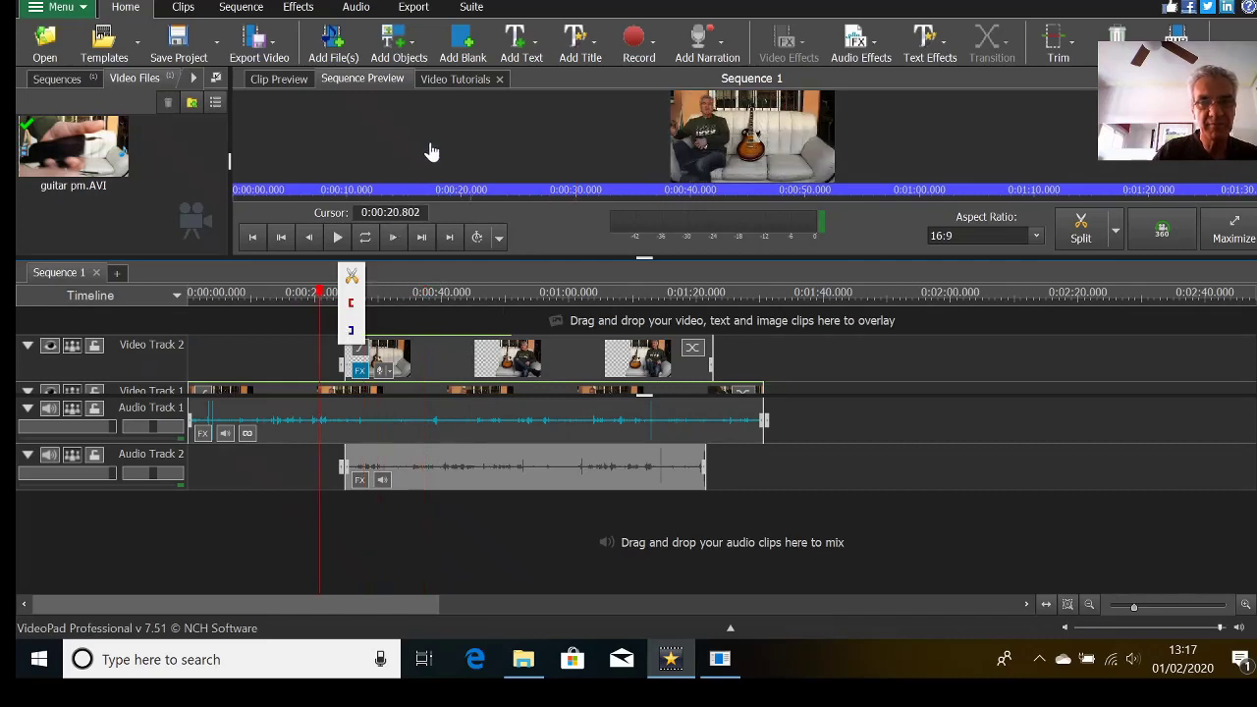
key("space")
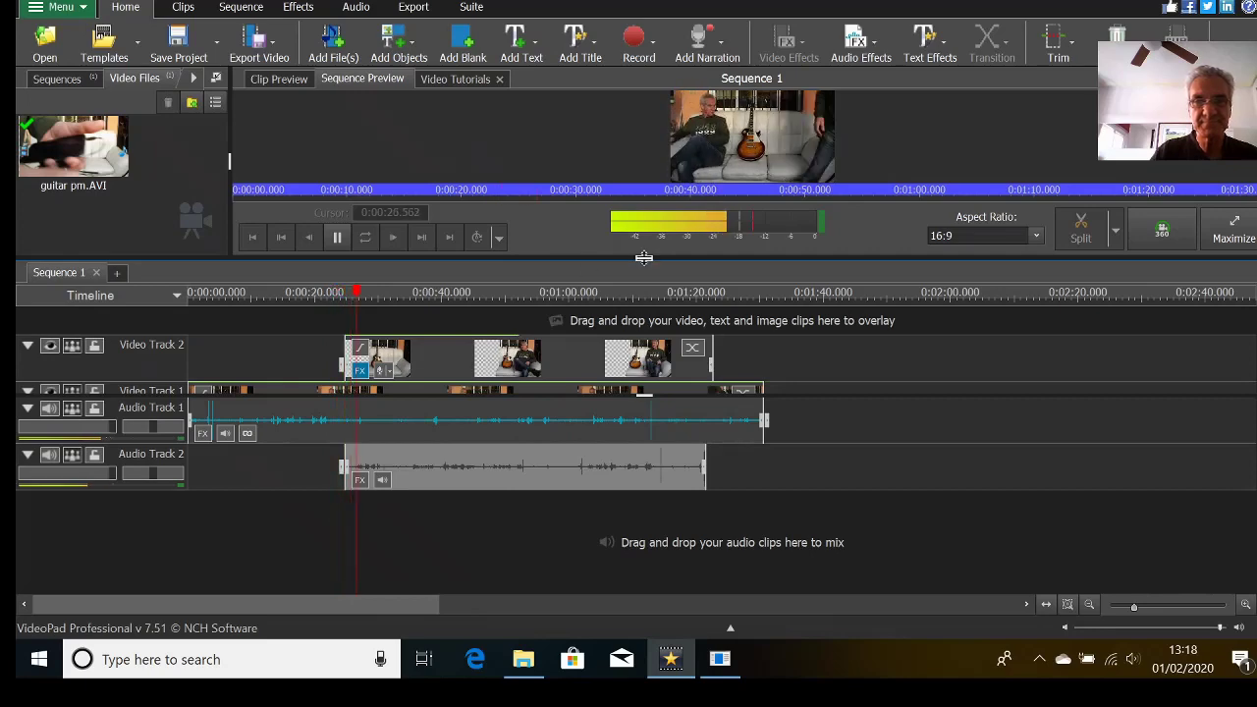
left_click_drag(653, 324, 653, 453)
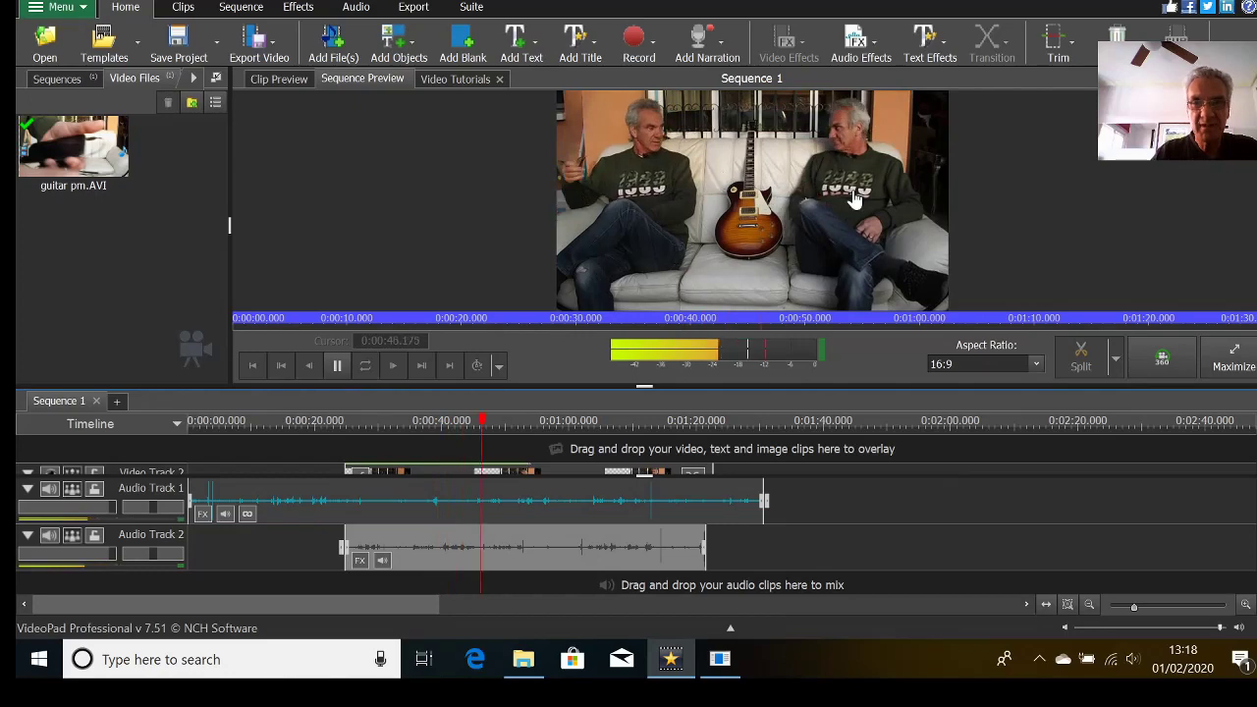
key("space")
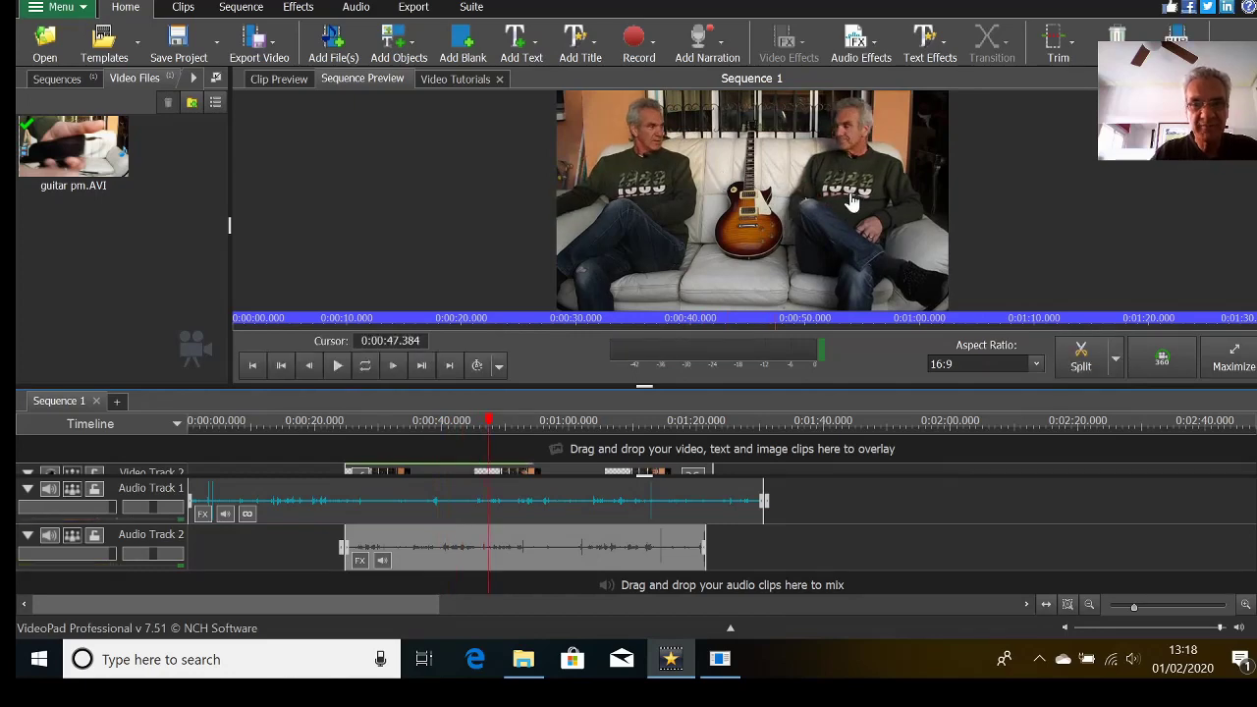
Step: Move the masked section on Video Track 2 to start at about 0:00:19.3 and preview the overlap up to about 0:00:30.7
left_click_drag(644, 387, 644, 319)
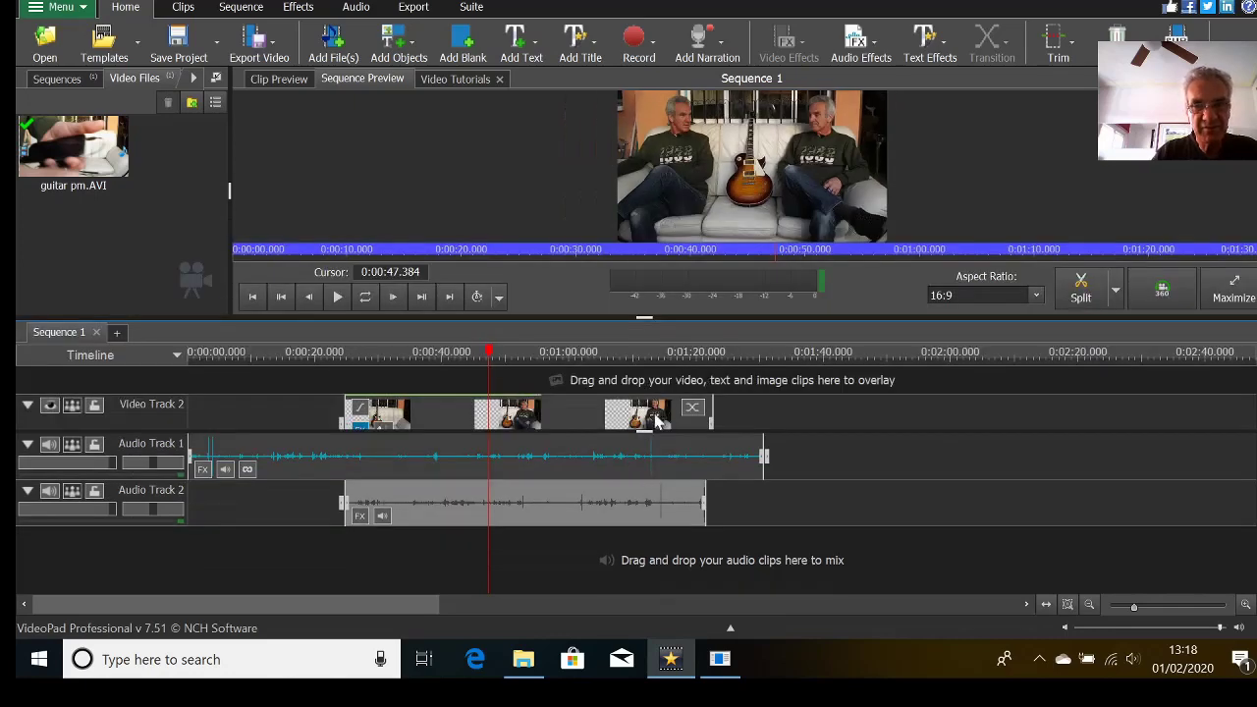
left_click_drag(644, 439, 644, 504)
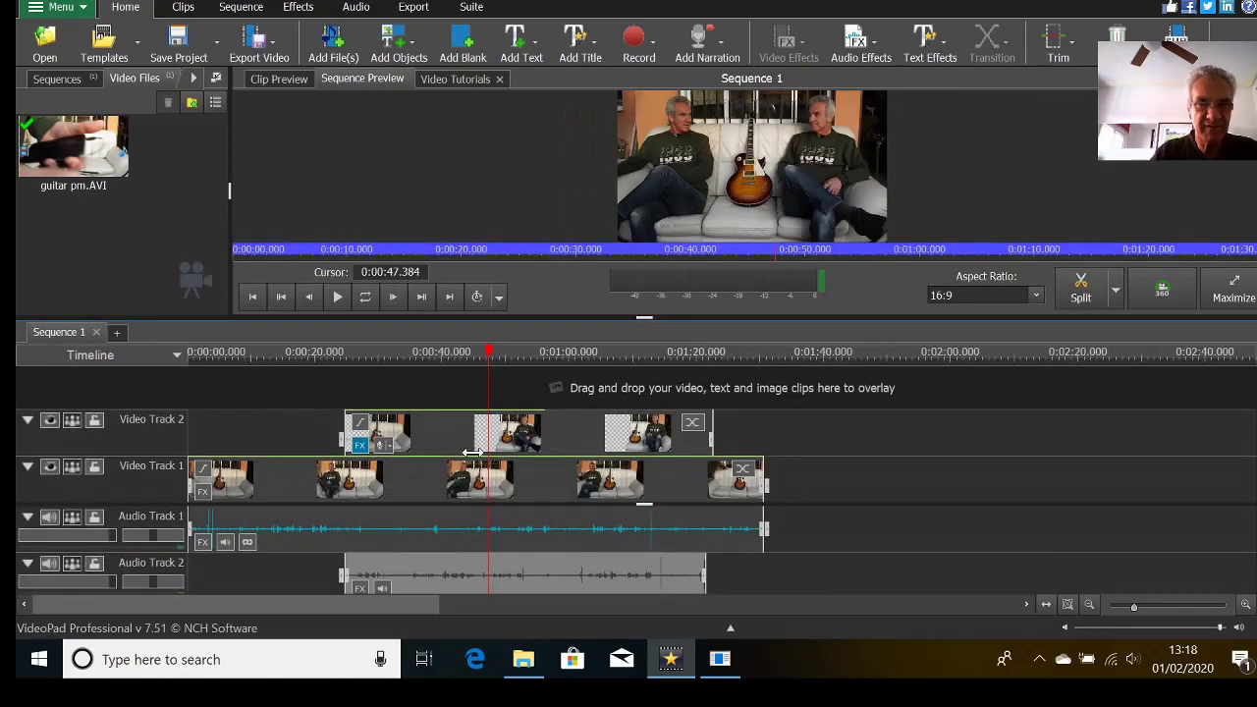
left_click_drag(451, 413, 397, 443)
left_click(935, 448)
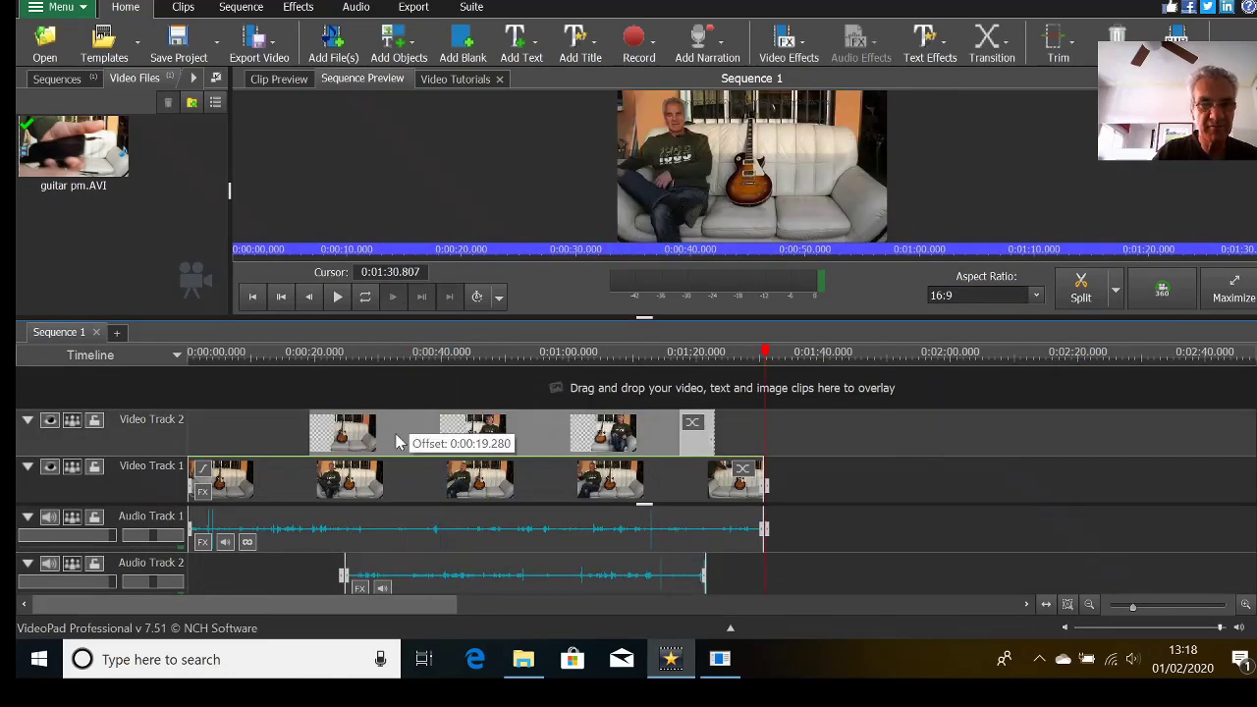
left_click(282, 357)
key("space")
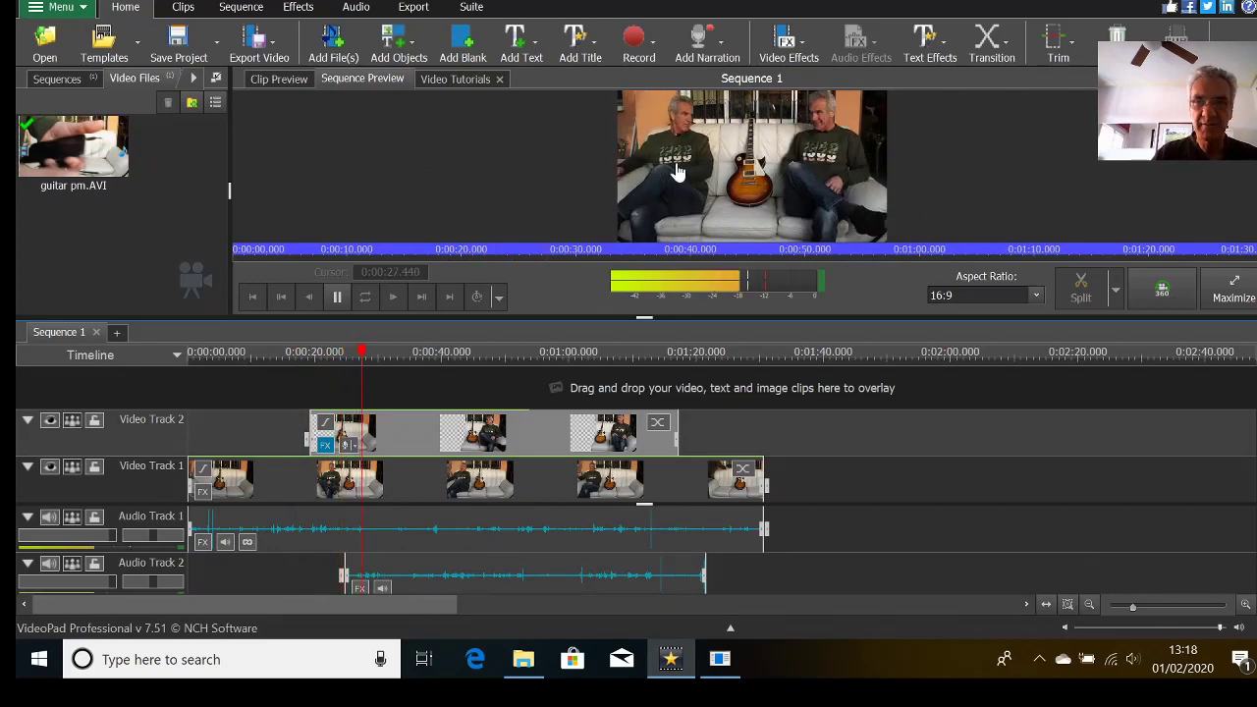
key("space")
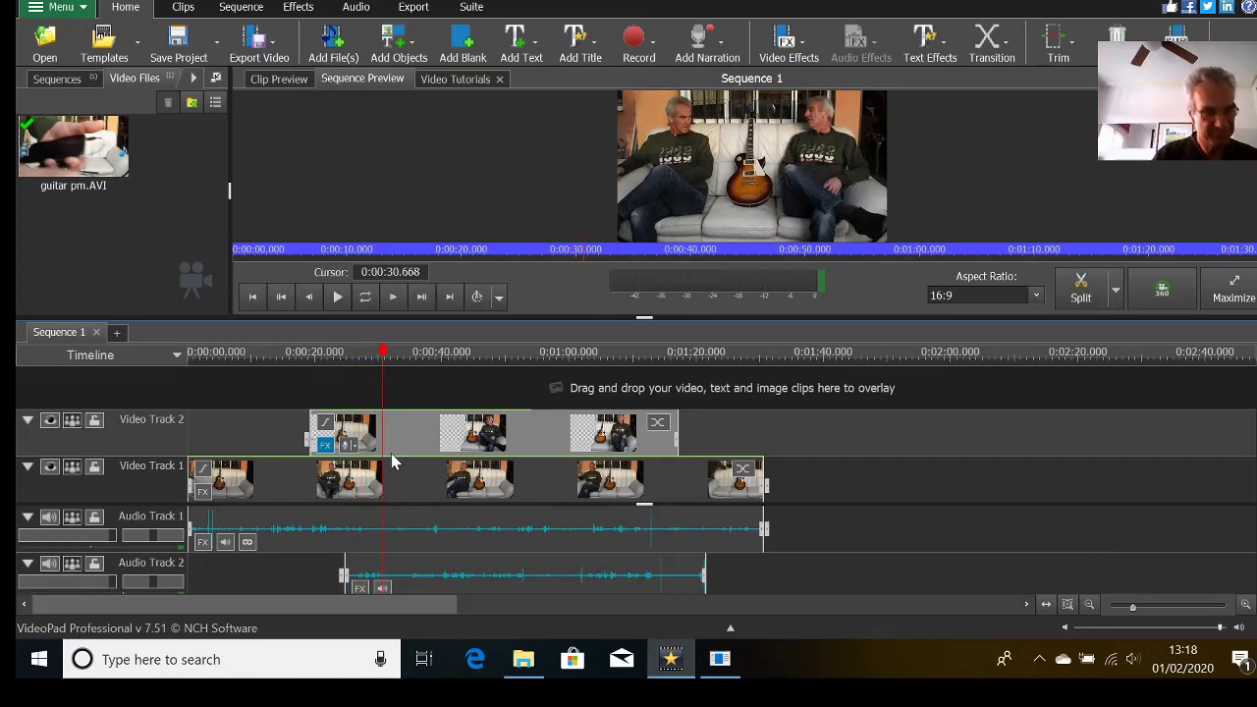
Step: Align the start of the Audio Track 2 clip with the Video Track 2 section at about 0:00:19.3 and preview from about 0:00:23.8
left_click_drag(422, 563, 403, 569)
left_click_drag(405, 576, 404, 577)
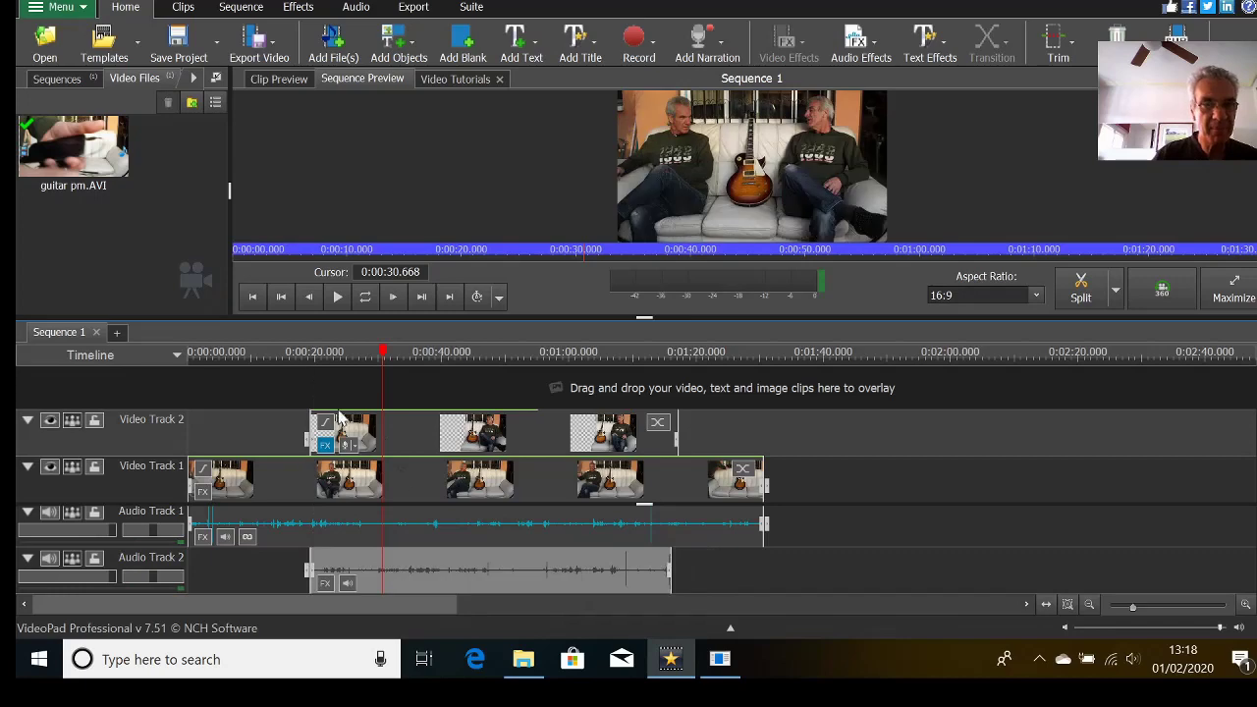
left_click(338, 354)
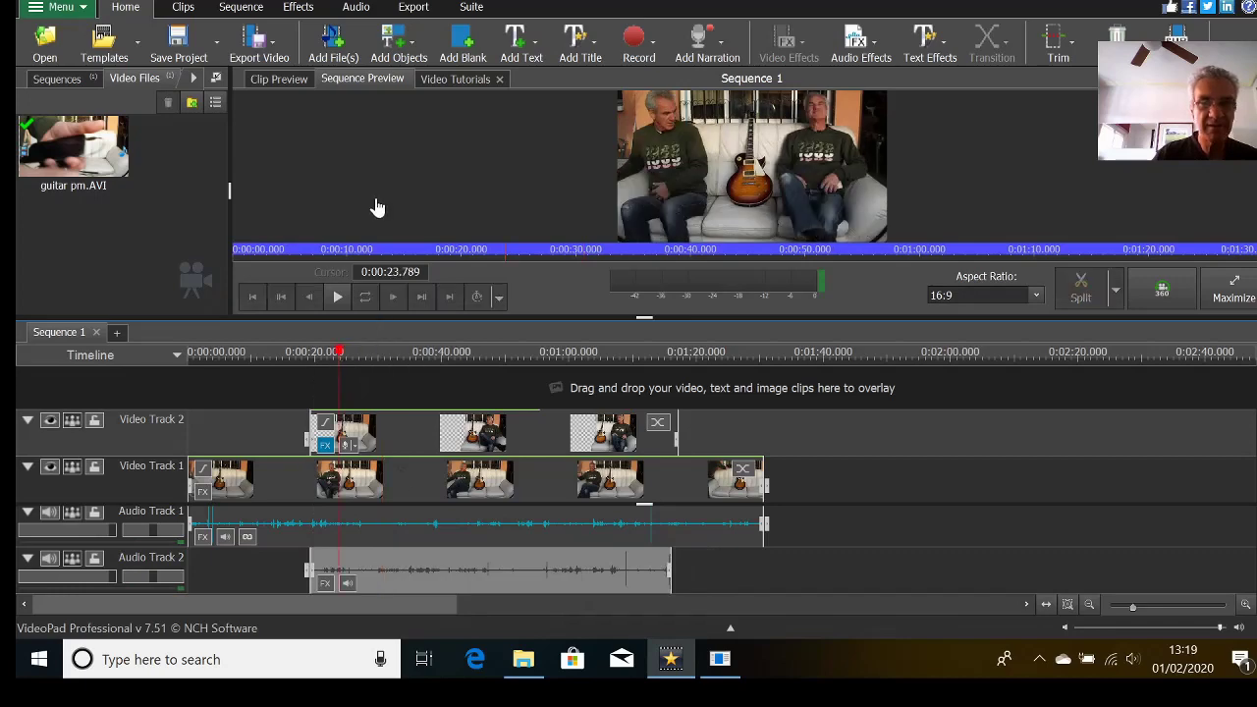
key("space")
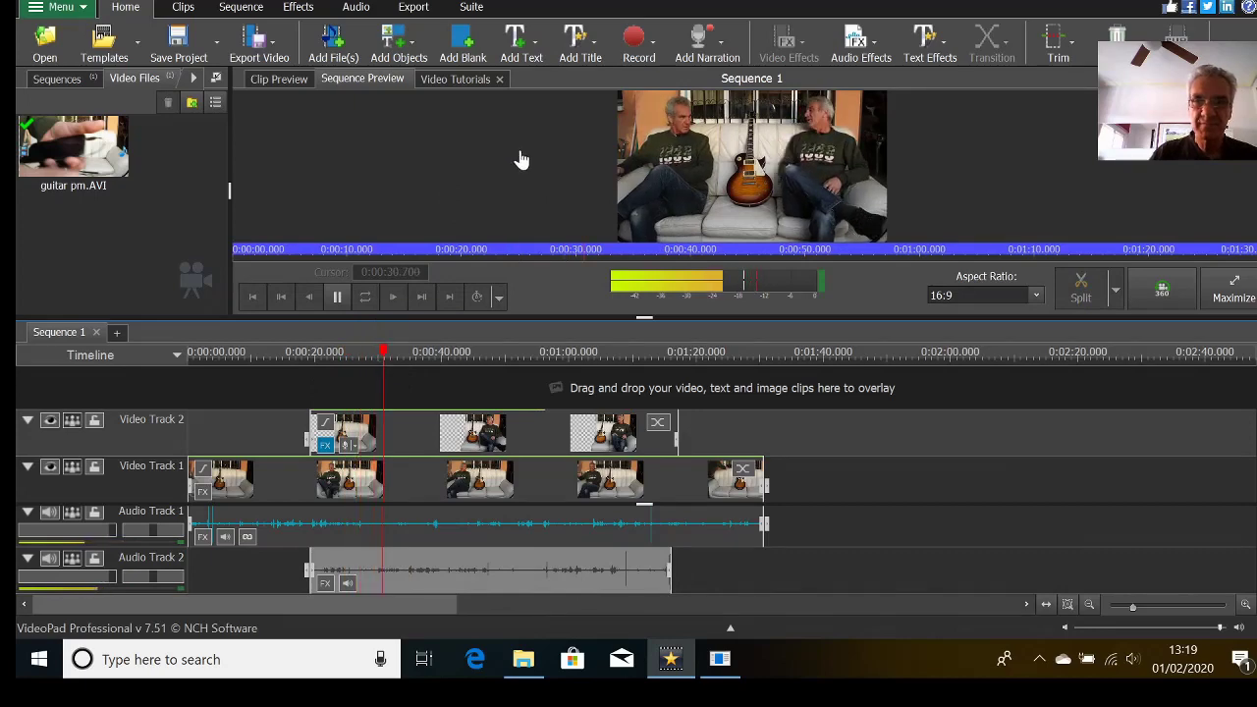
left_click(726, 182)
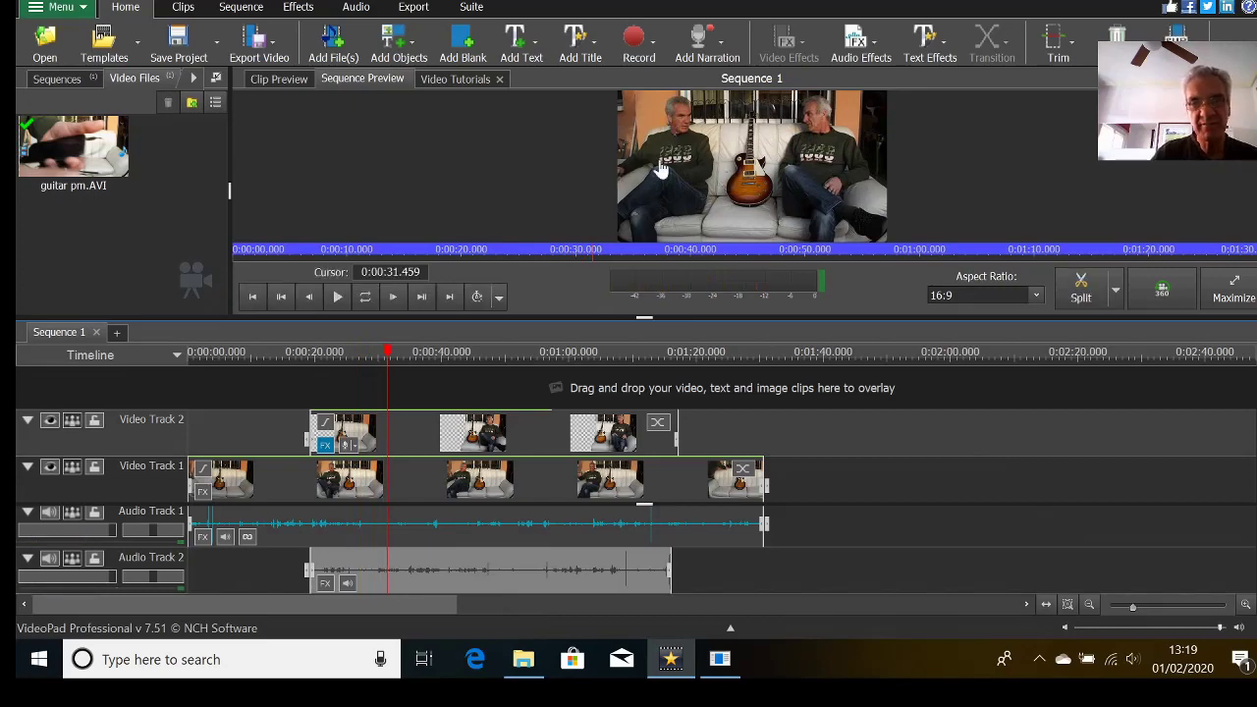
Step: Move the Video Track 2 section and the Audio Track 2 clip earlier to start at about 0:00:16, and preview from about 0:00:13.8
left_click_drag(363, 438, 342, 439)
left_click(344, 557)
left_click_drag(342, 562, 325, 562)
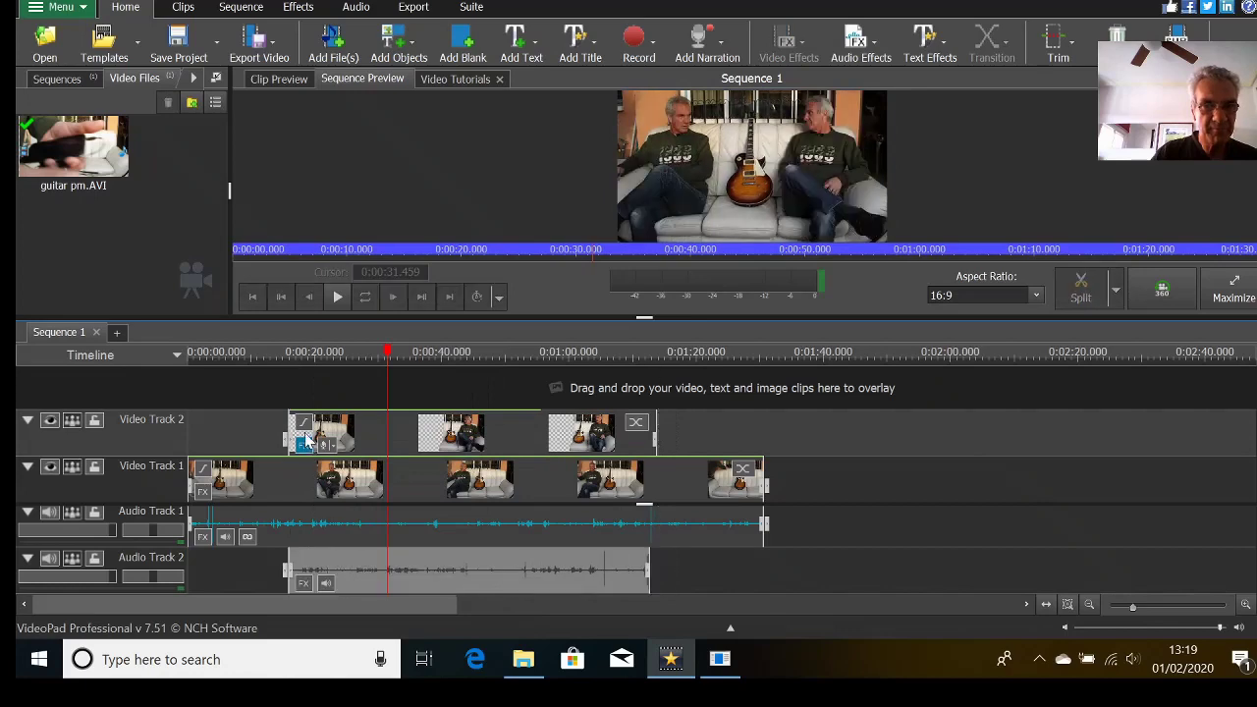
left_click(277, 354)
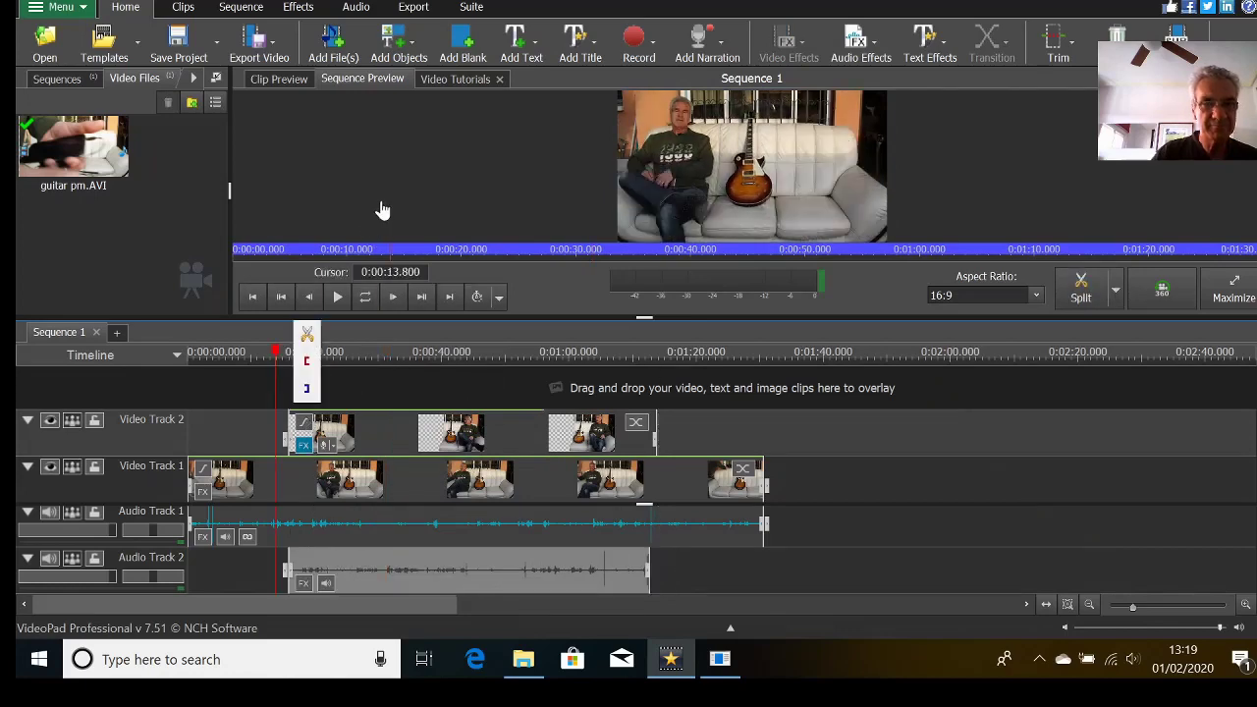
key("space")
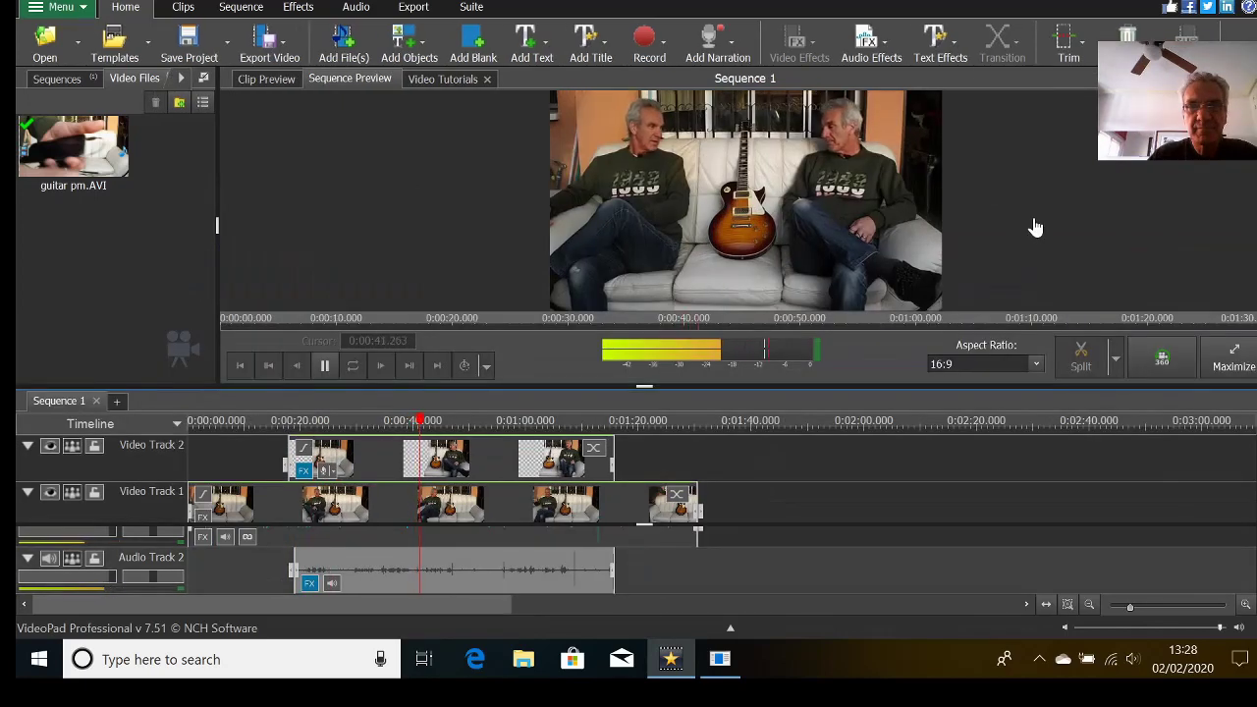
key("space")
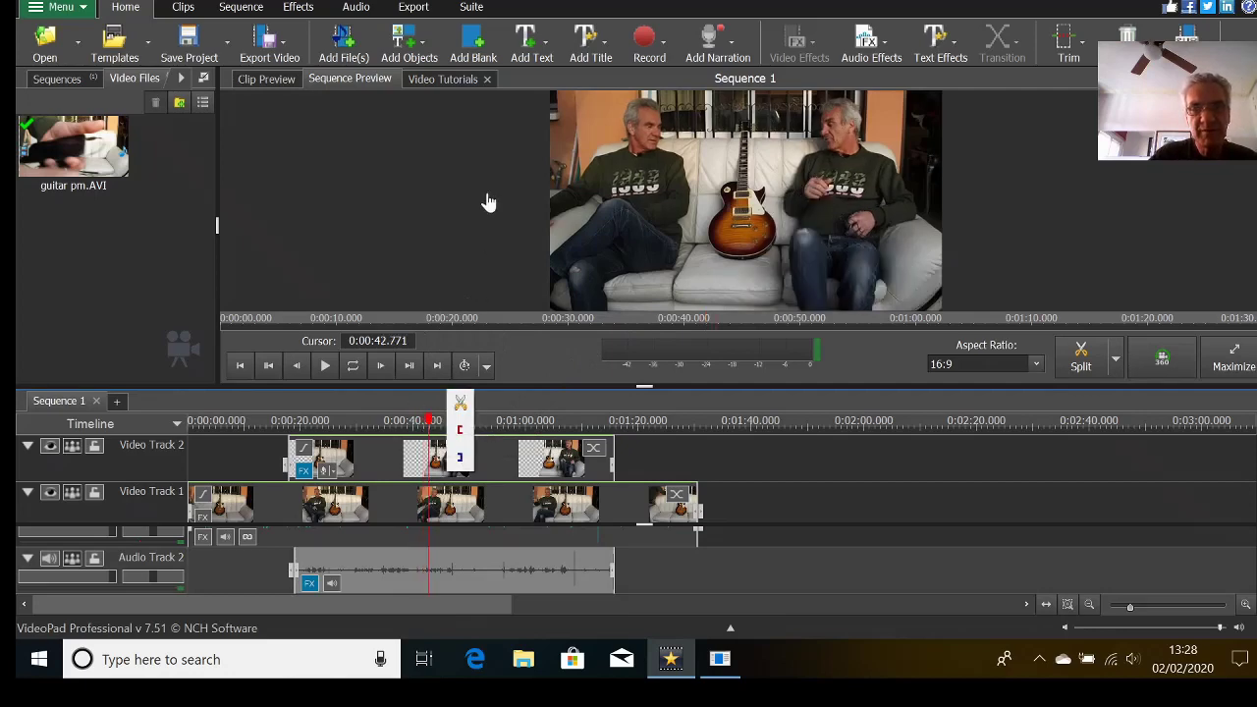
Step: Play on from about 0:00:42.8 and step back to 0:00:55.621 to examine the frame where the right-hand man lifts the guitar
key("space")
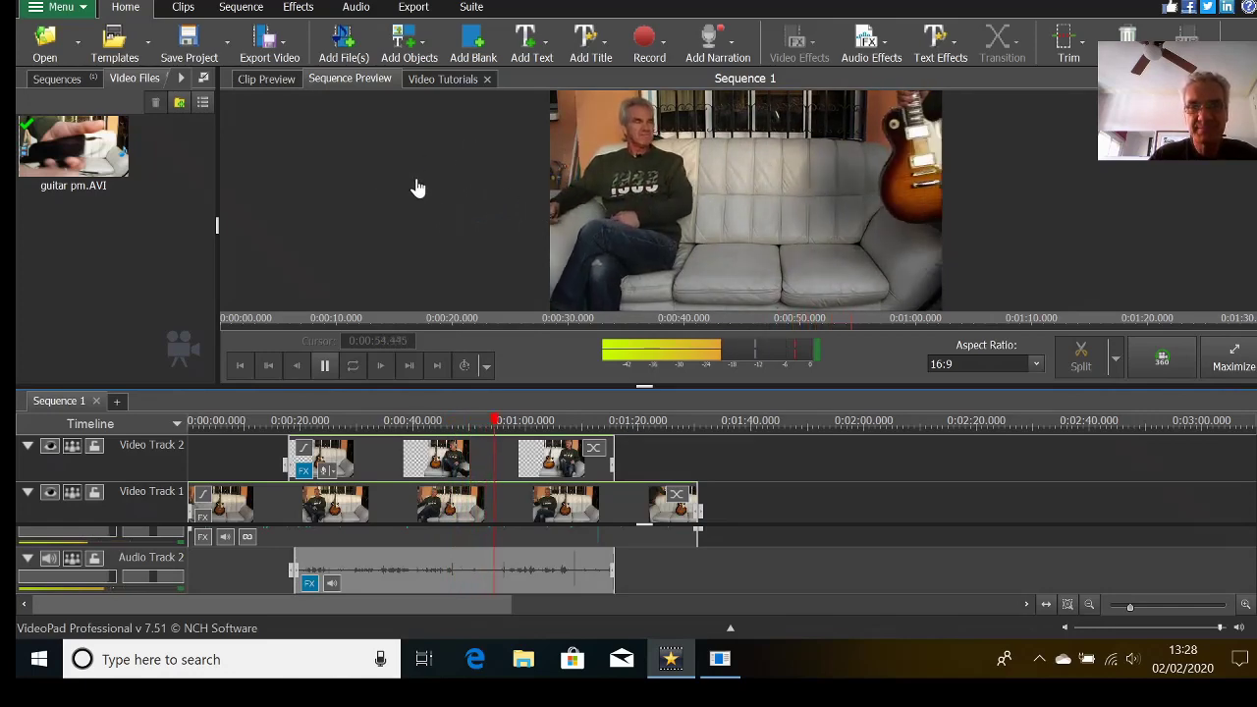
key("space")
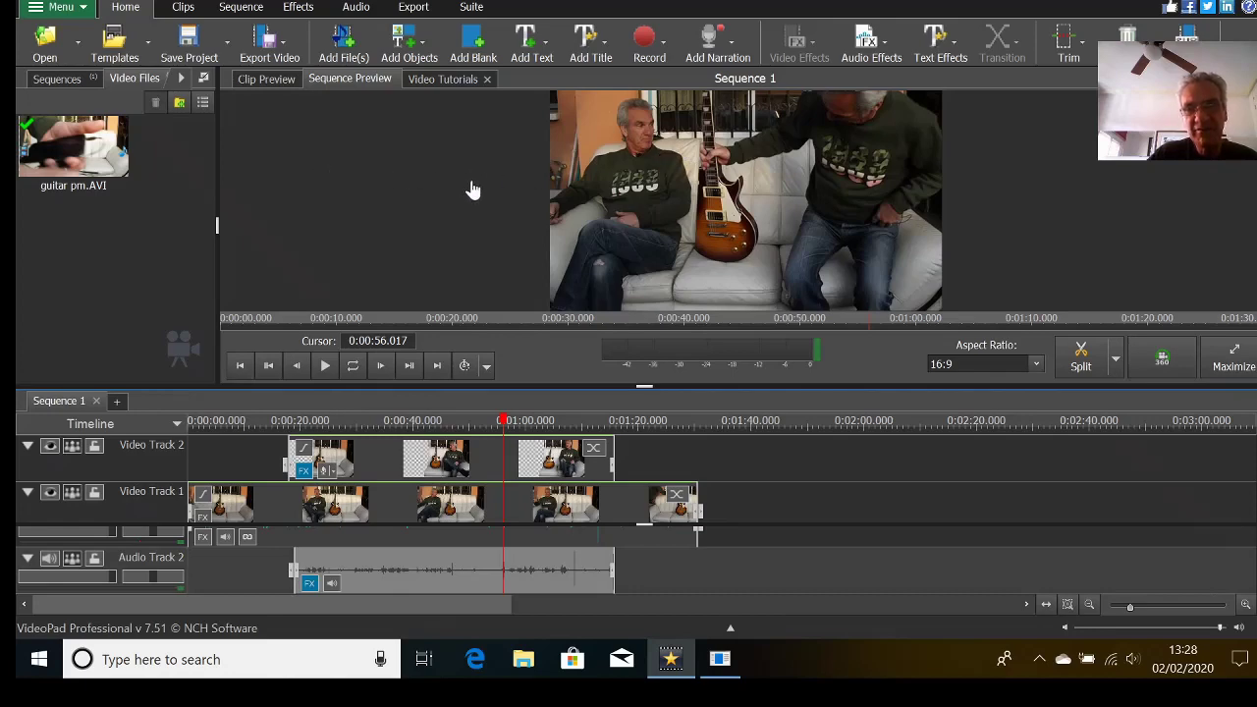
left_click(295, 371)
left_click(295, 370)
left_click(295, 370)
left_click(294, 370)
left_click(294, 370)
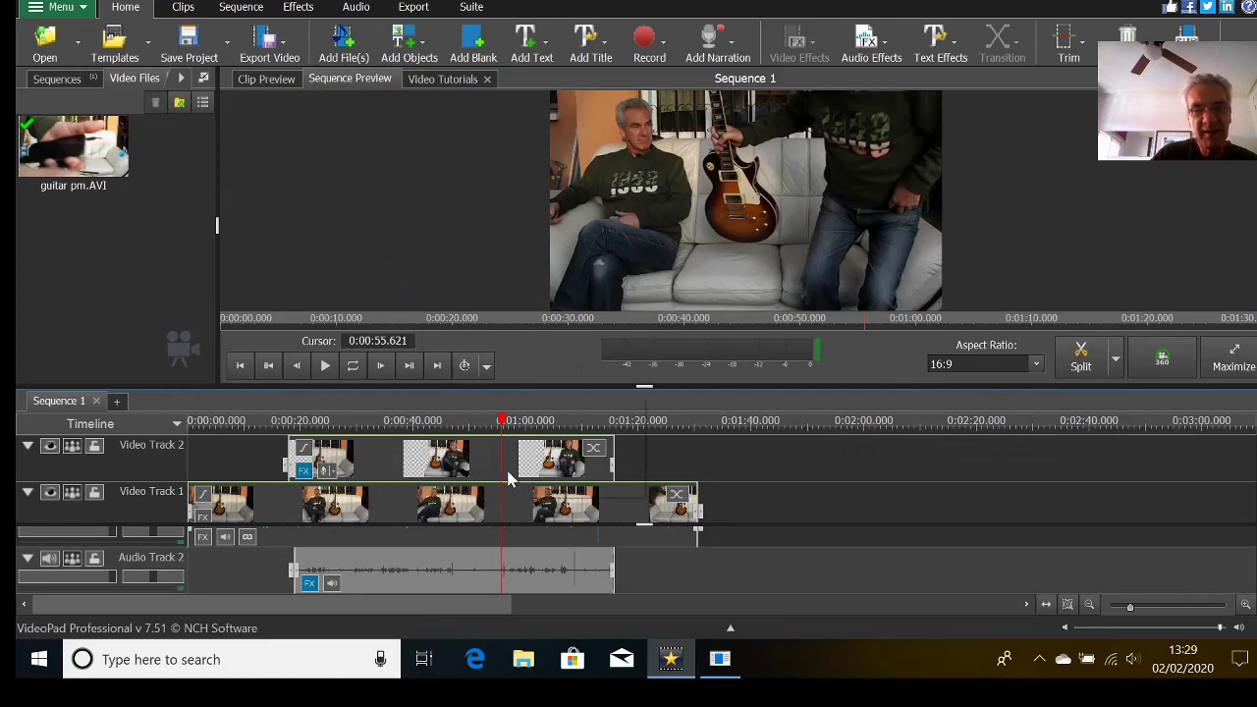
mouse_move(508, 479)
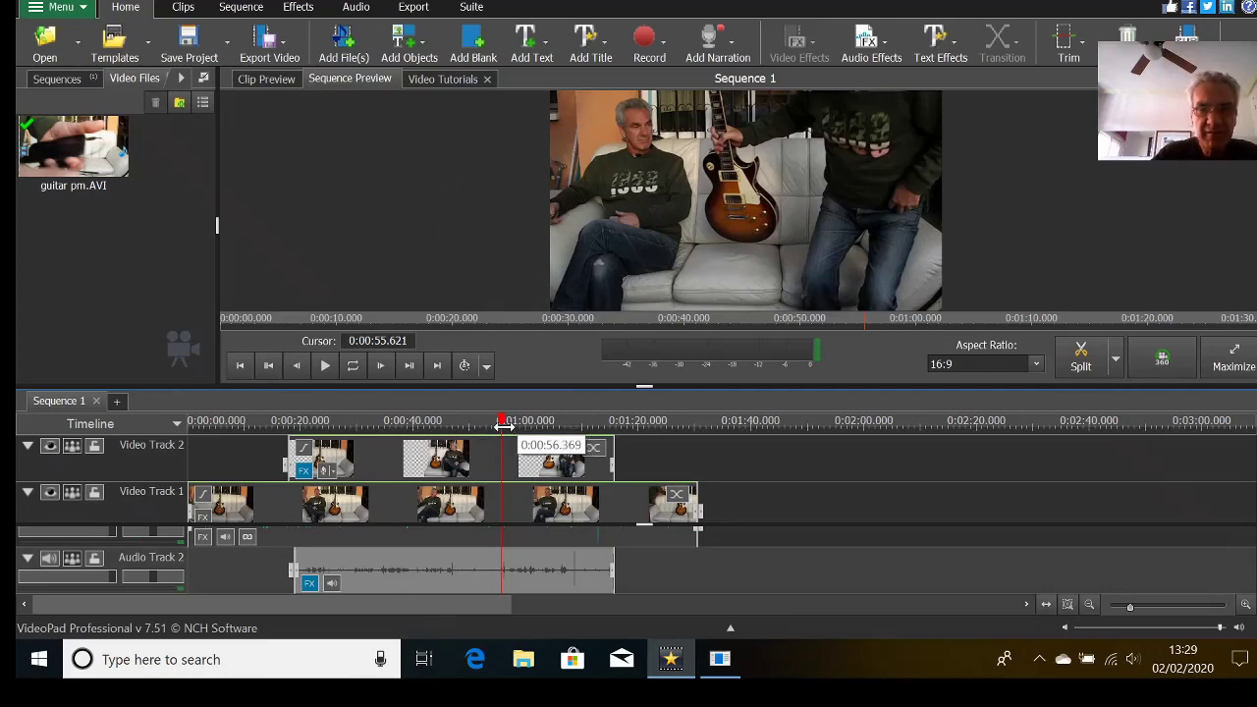
Step: Play to the frame at 0:01:08.971 where the right-hand man raises his fingers and split the Audio Track 2 clip there
key("space")
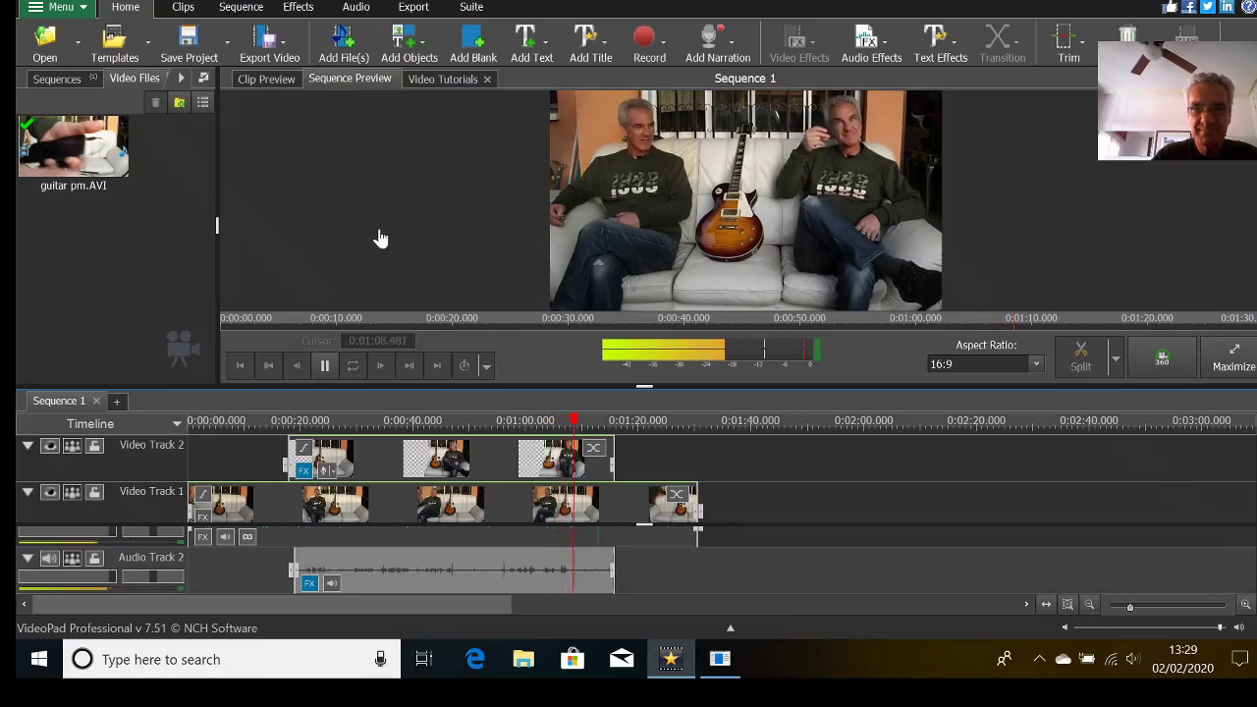
key("space")
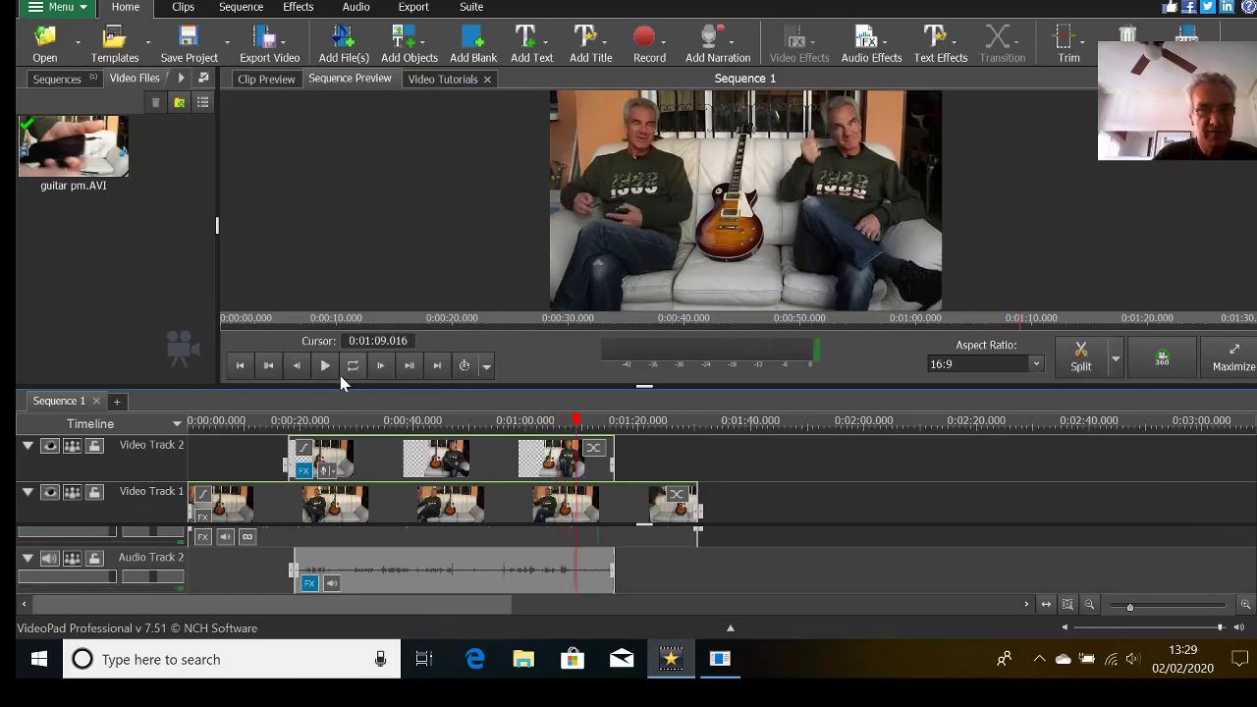
left_click(293, 366)
left_click(294, 365)
left_click(294, 365)
left_click(294, 366)
left_click(291, 366)
key("space")
key("space")
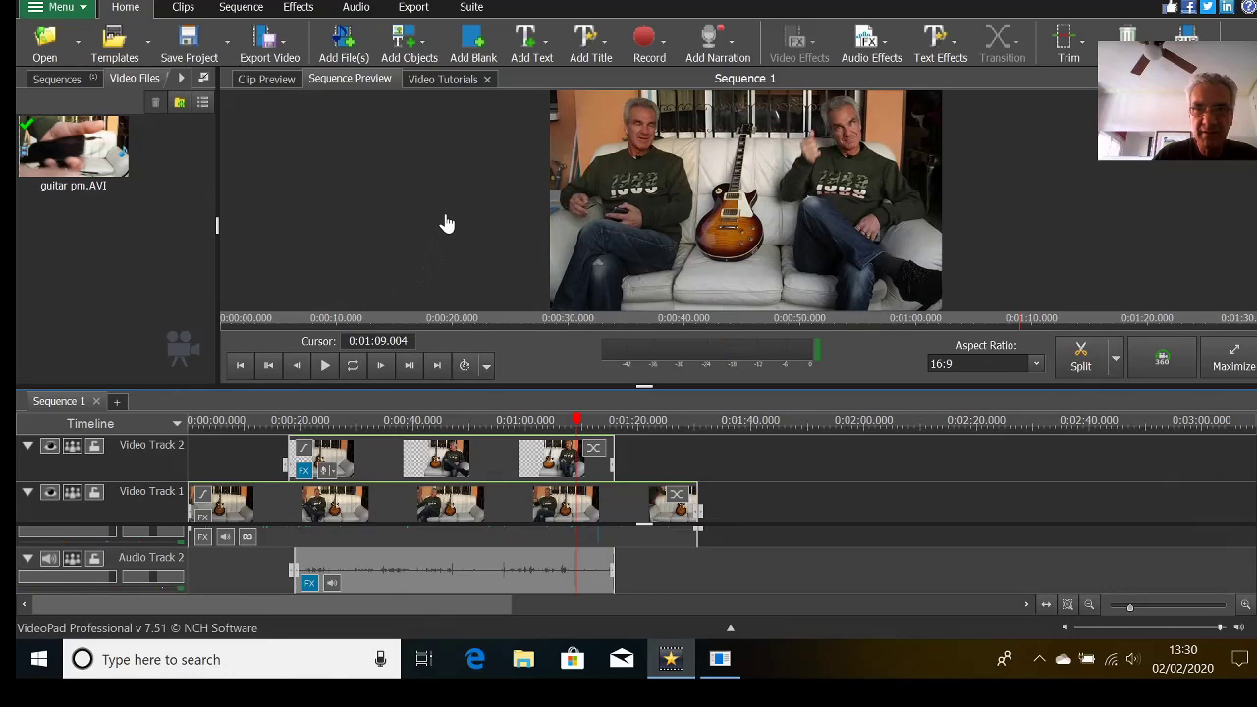
left_click(302, 373)
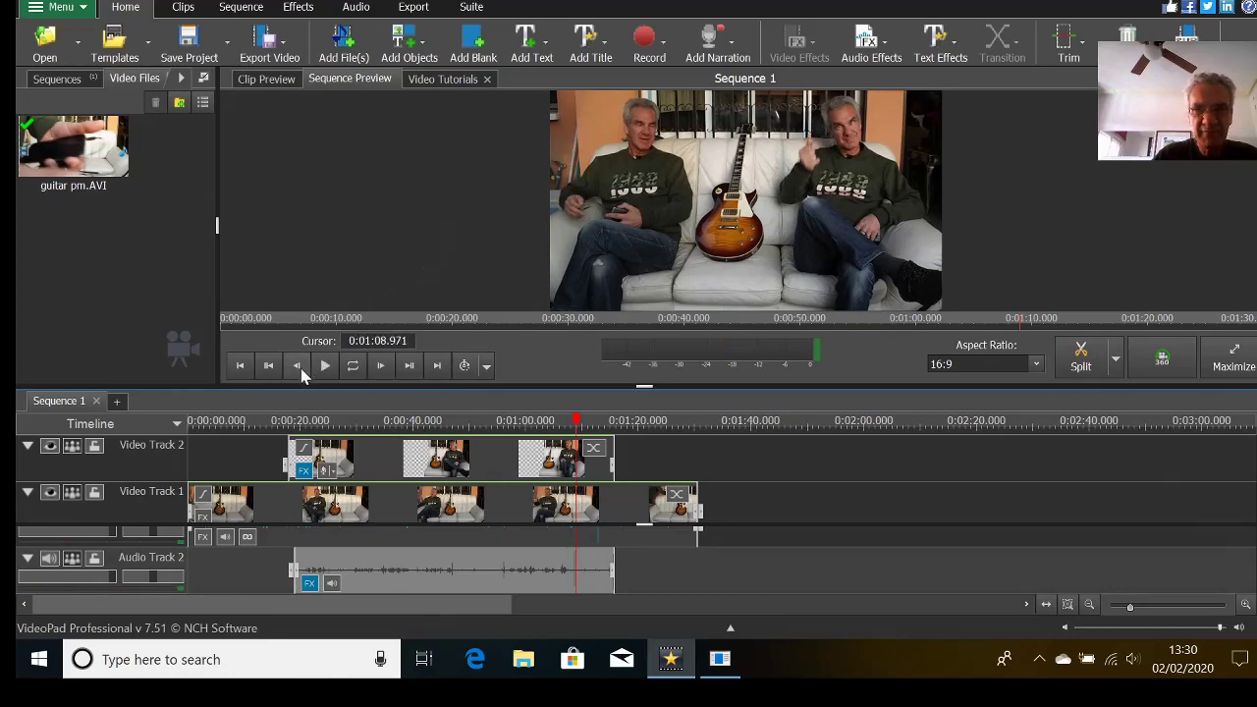
left_click(1080, 365)
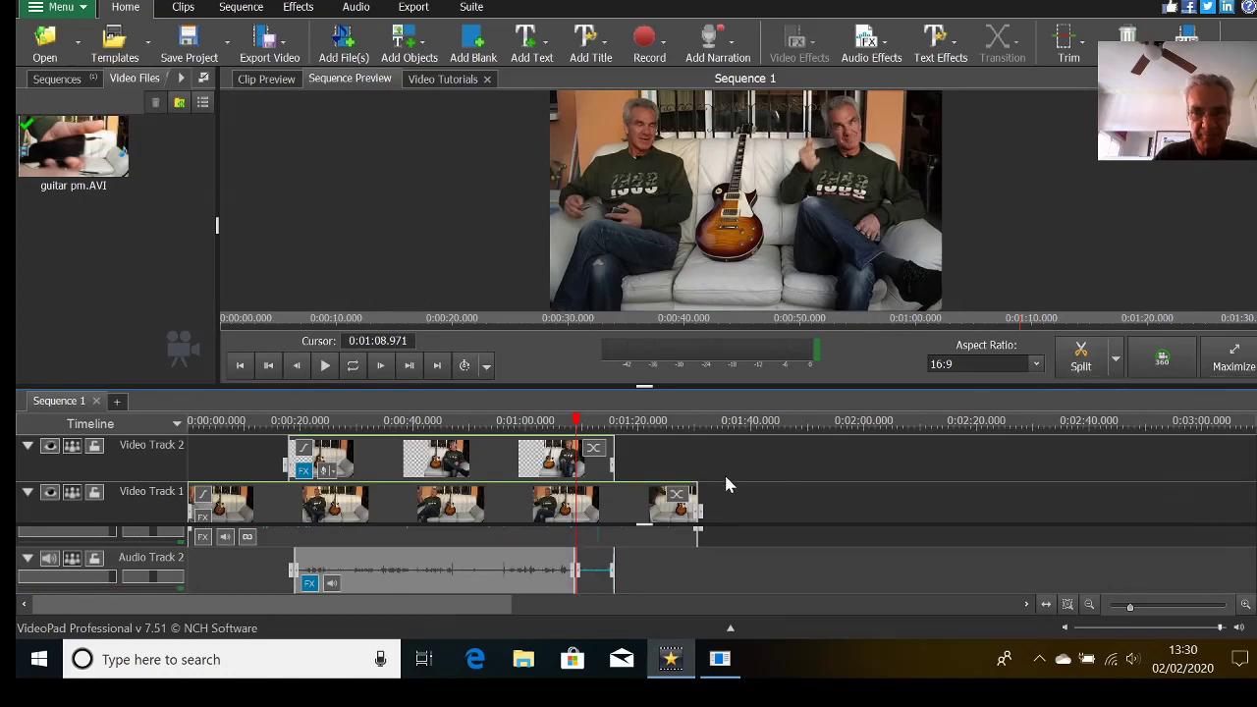
left_click(595, 470)
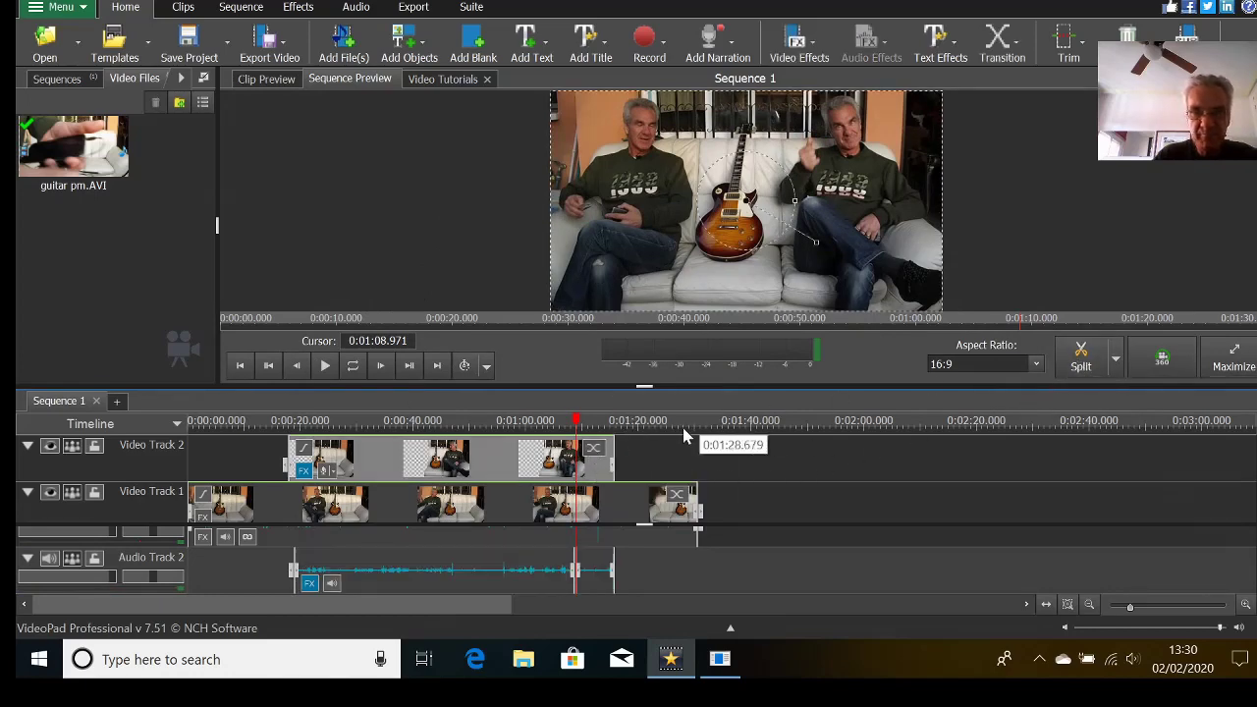
right_click(579, 432)
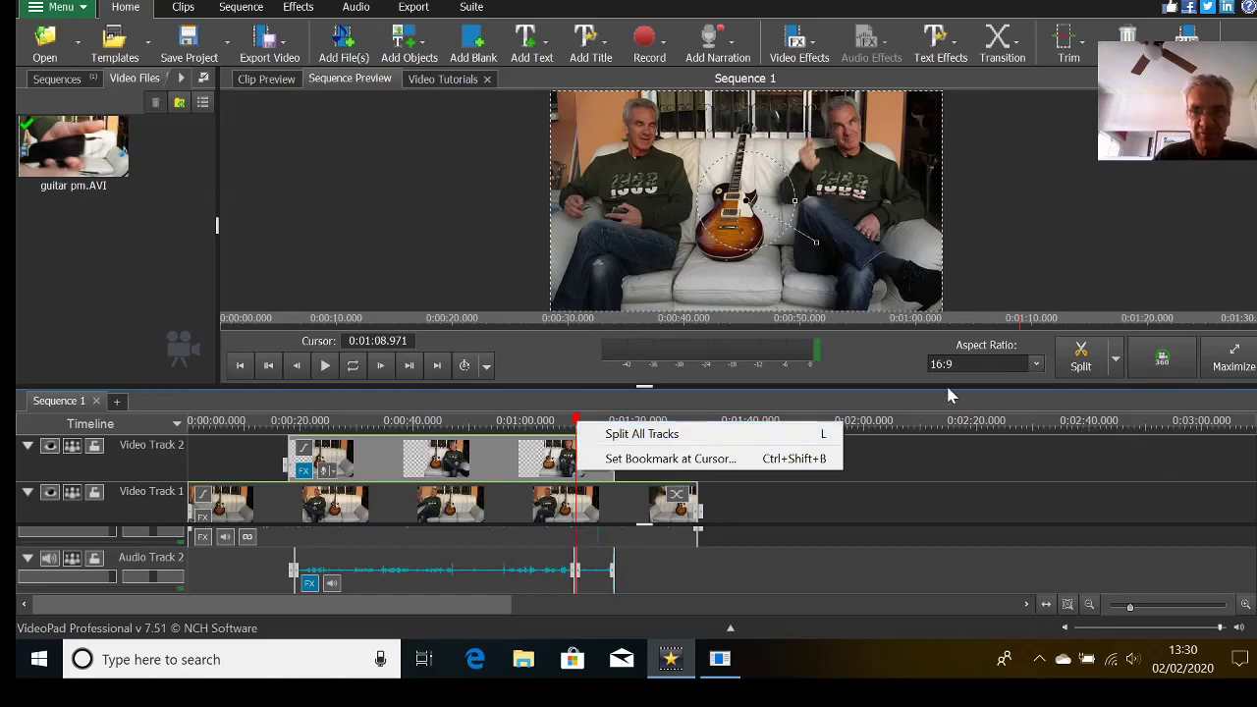
left_click(1017, 470)
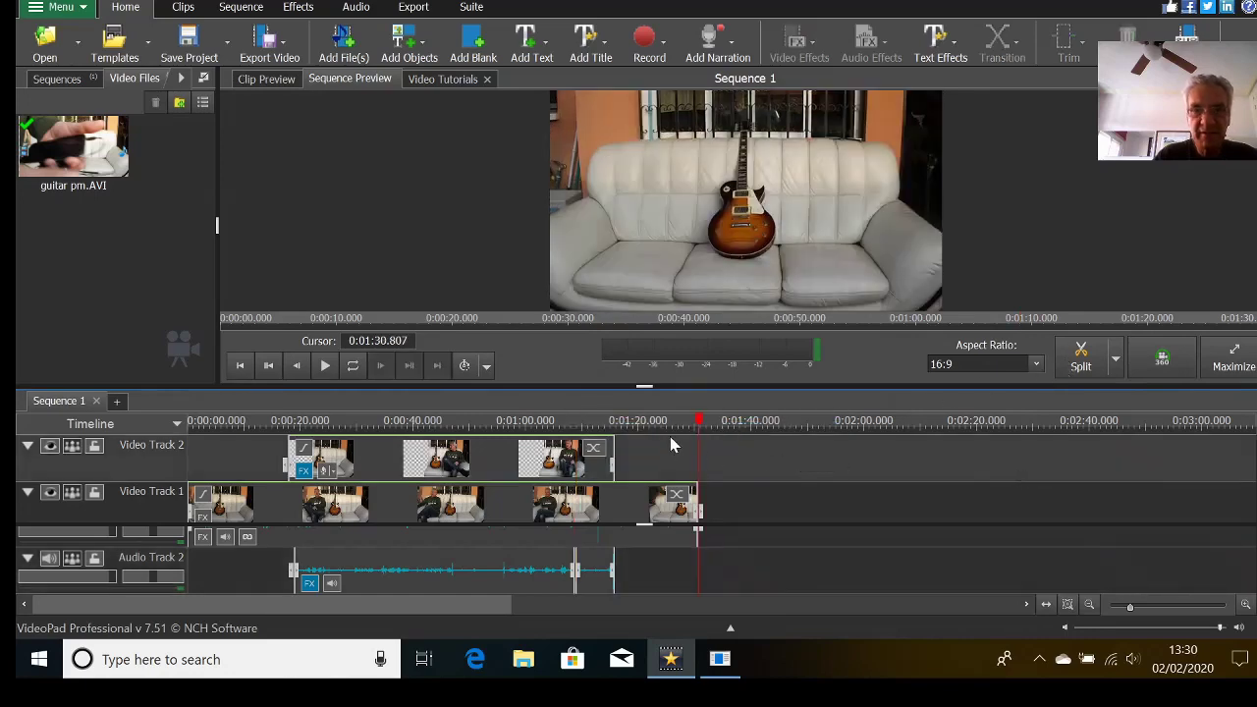
Step: Find the right-hand man's raised-fingers frame at 0:01:08.984 and split all tracks there
left_click(594, 429)
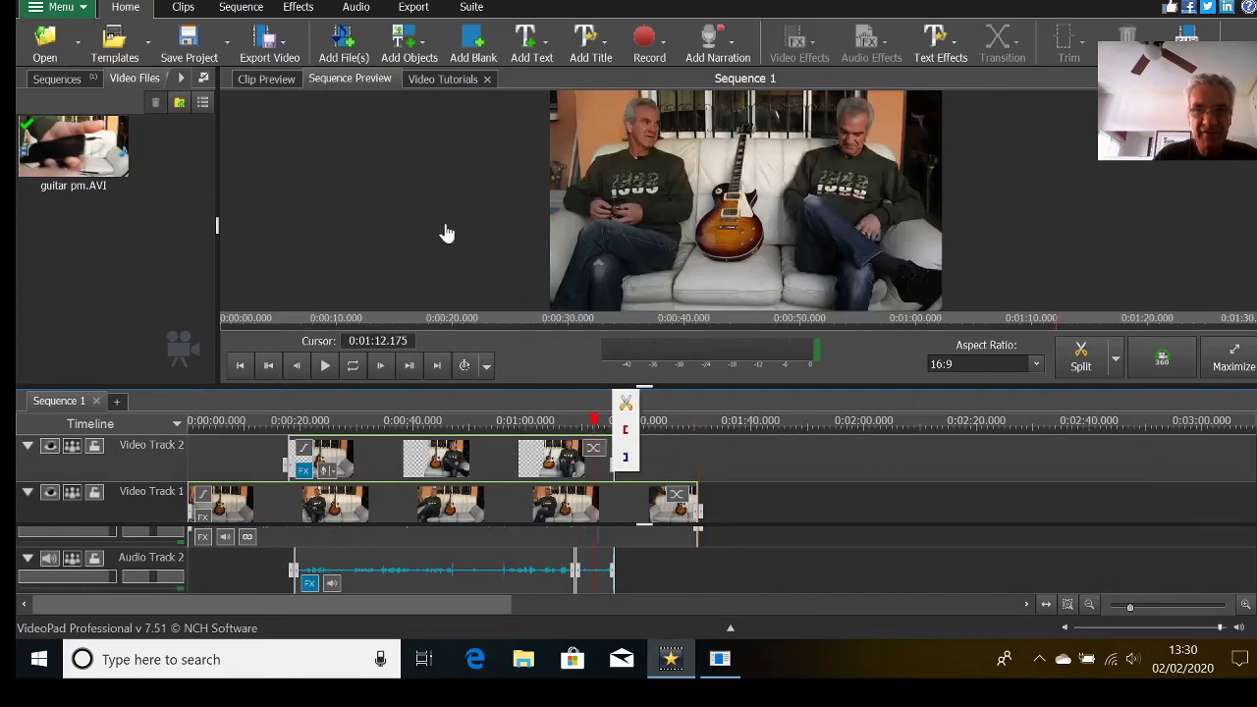
key("space")
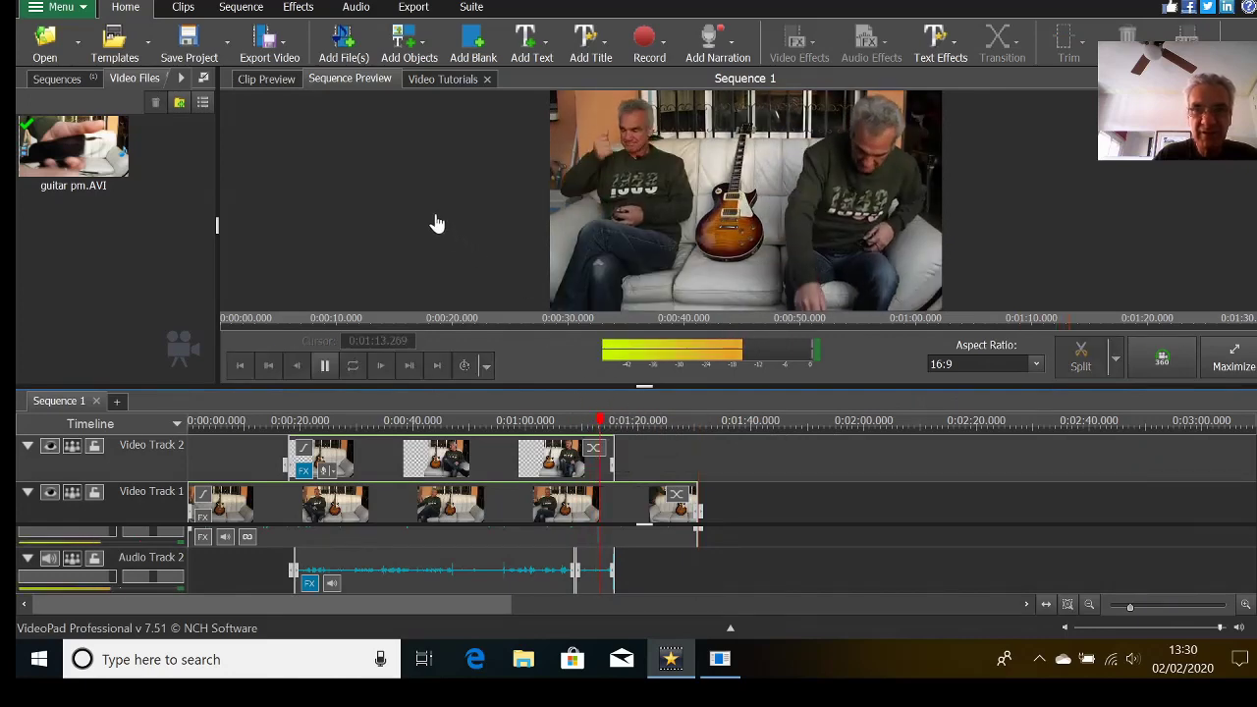
key("space")
left_click(555, 422)
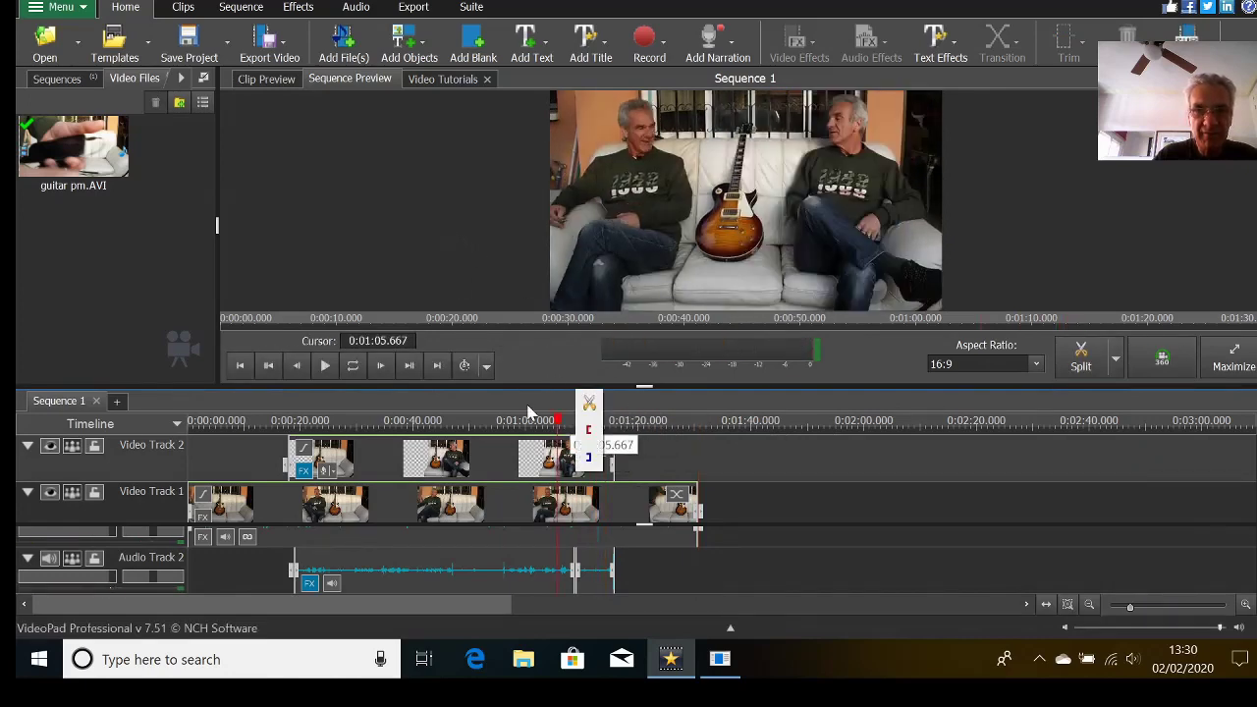
key("space")
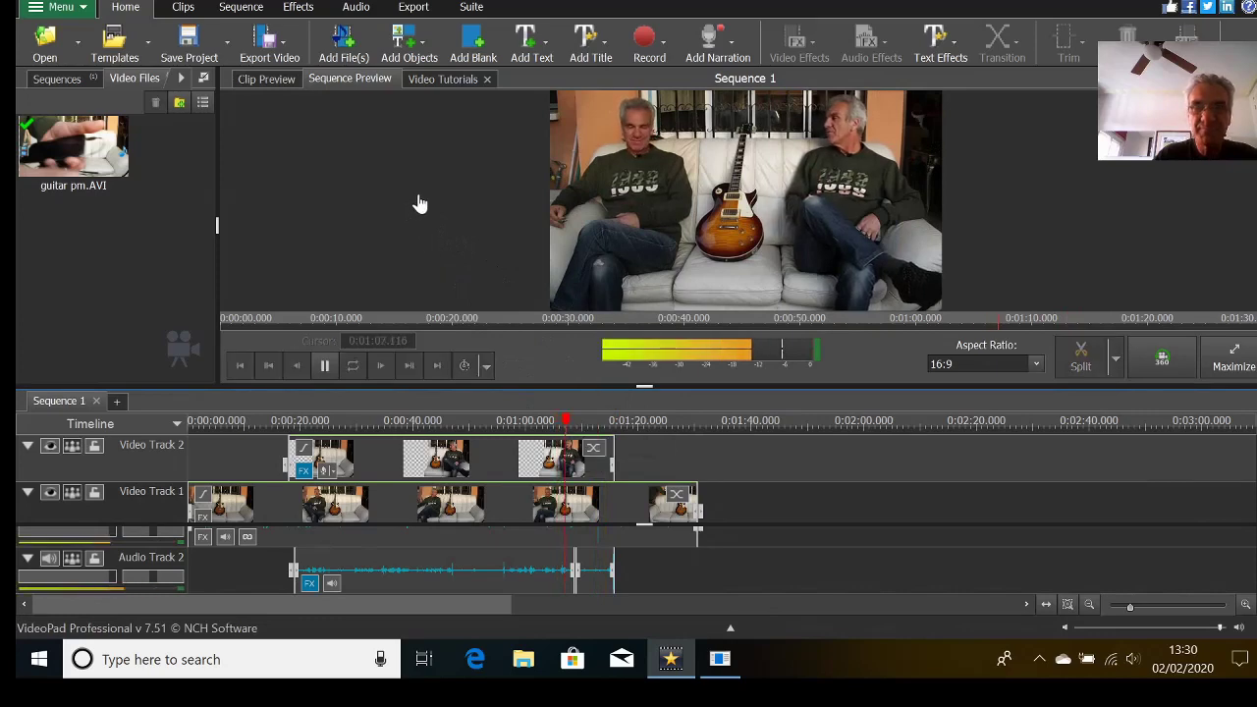
key("space")
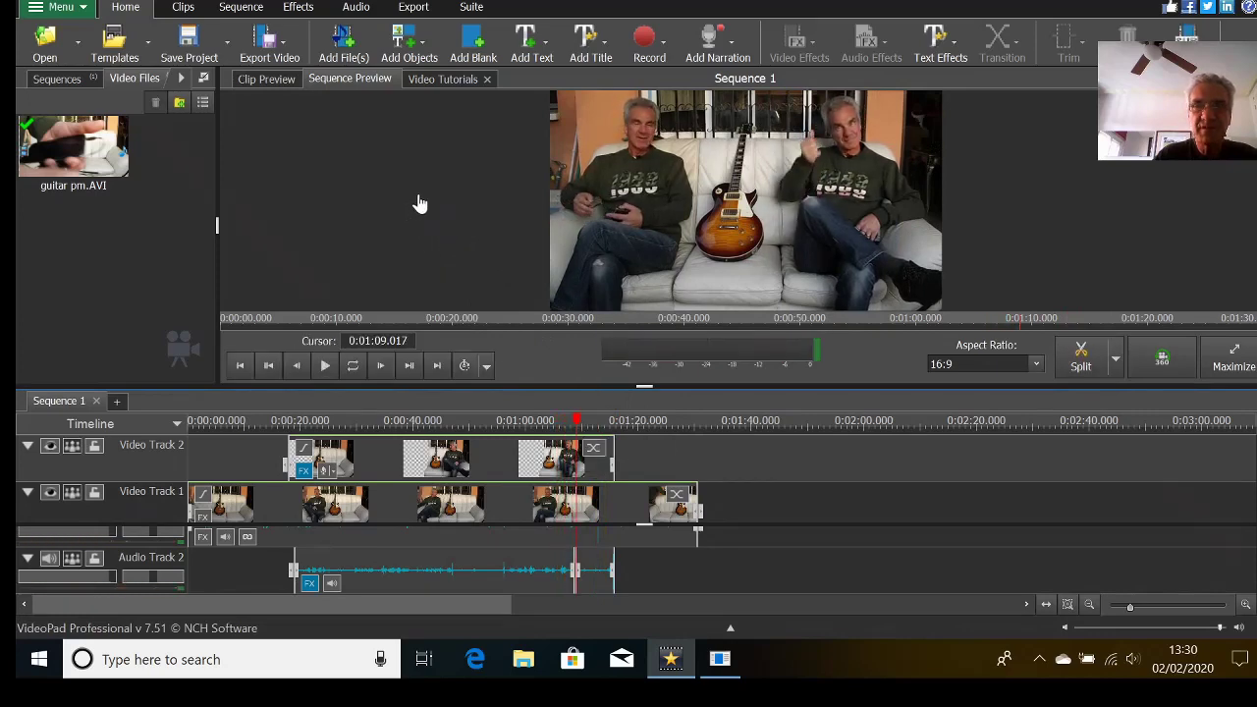
left_click(296, 366)
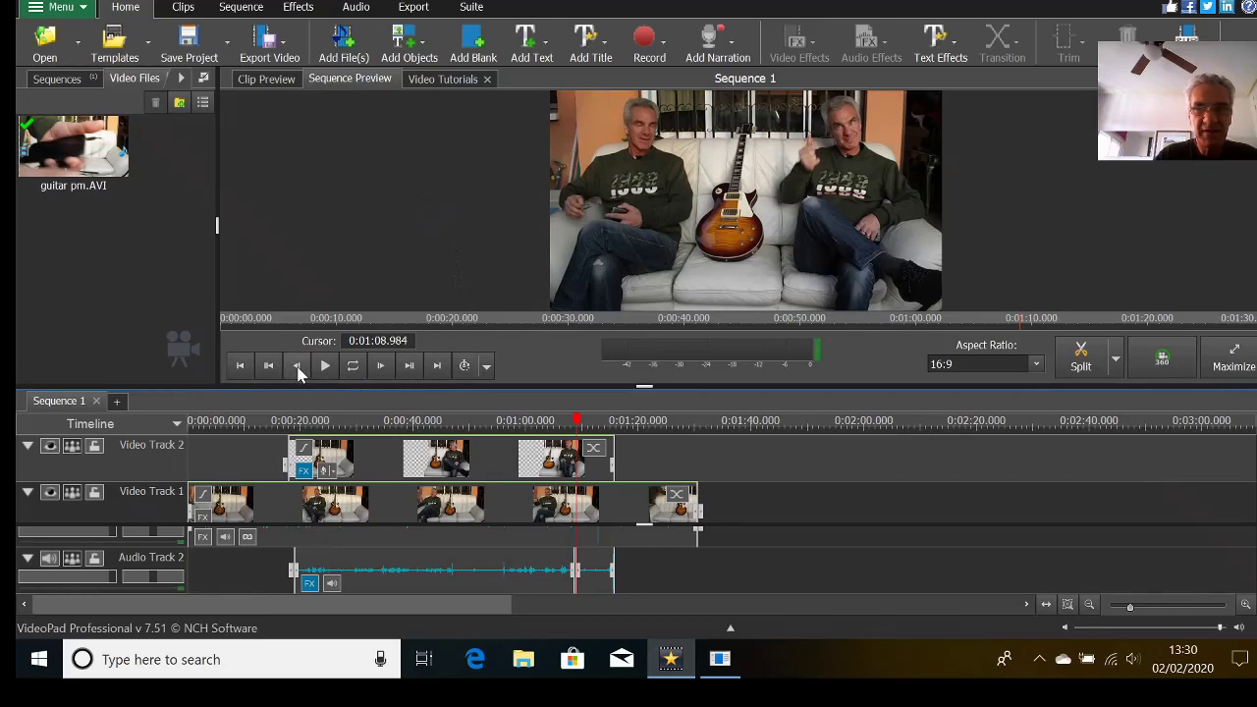
left_click(1080, 356)
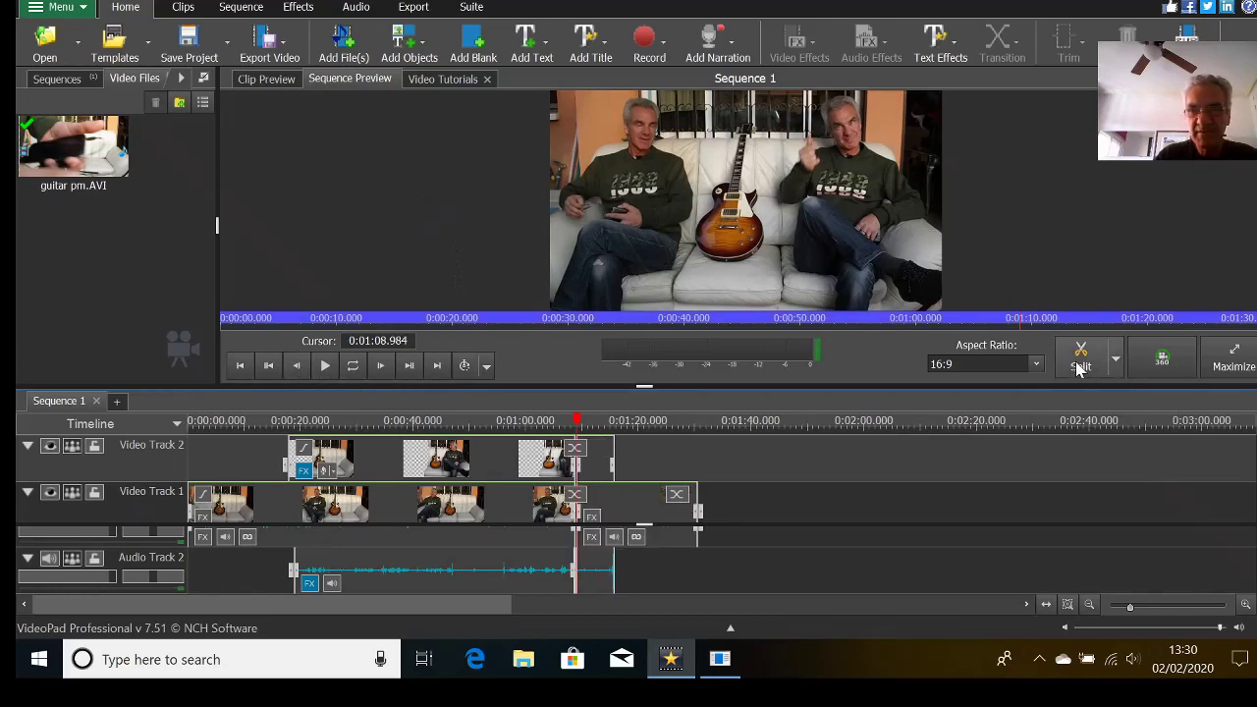
Step: Delete the Video Track 2 section after the split at 0:01:08.984 without rippling
left_click(596, 461)
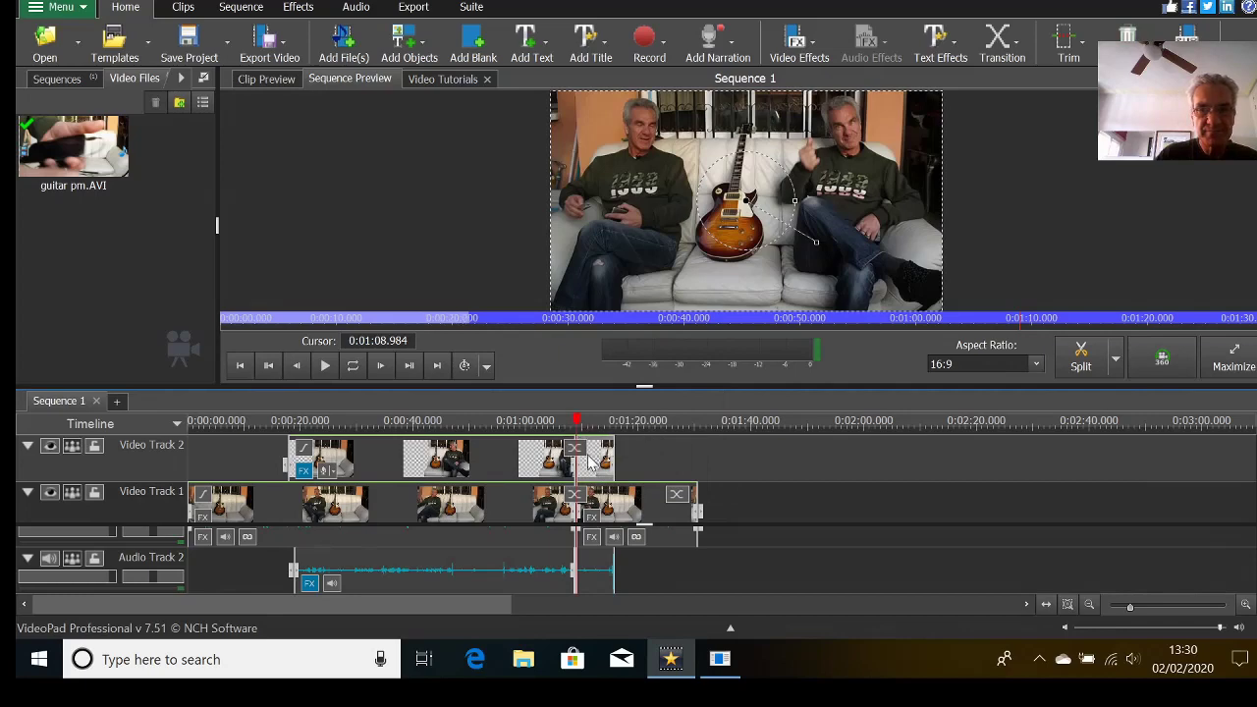
right_click(587, 458)
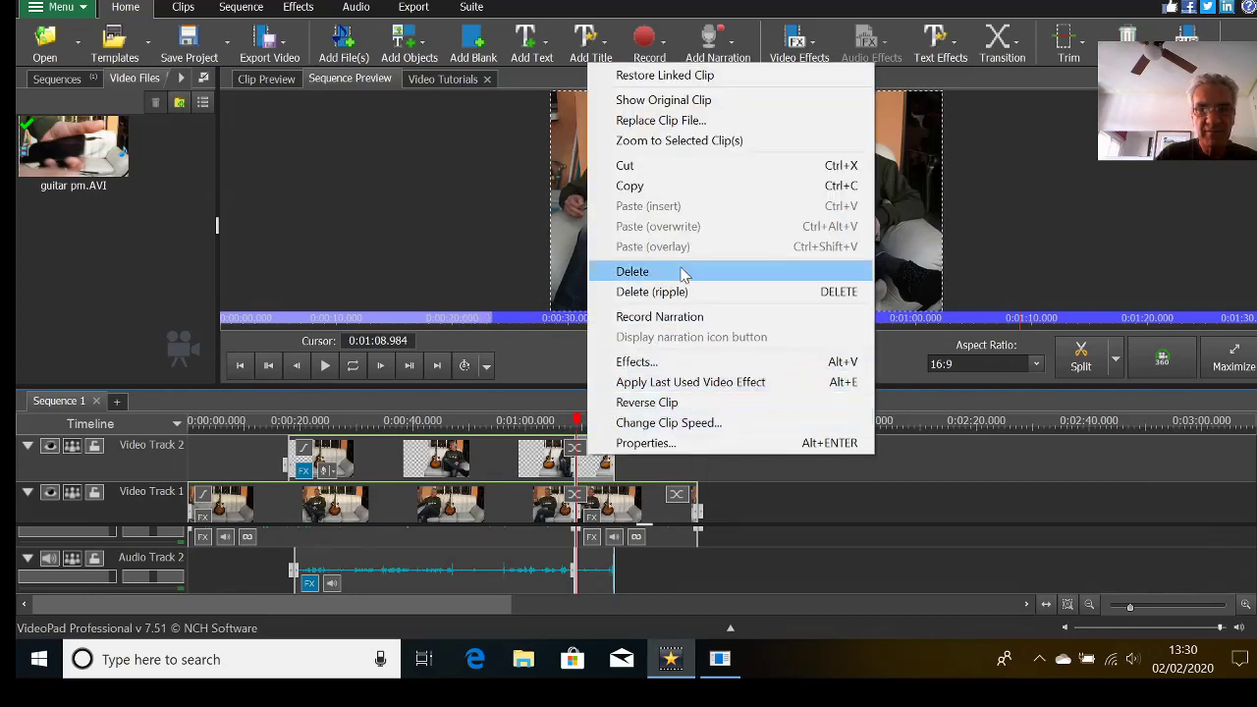
left_click(632, 271)
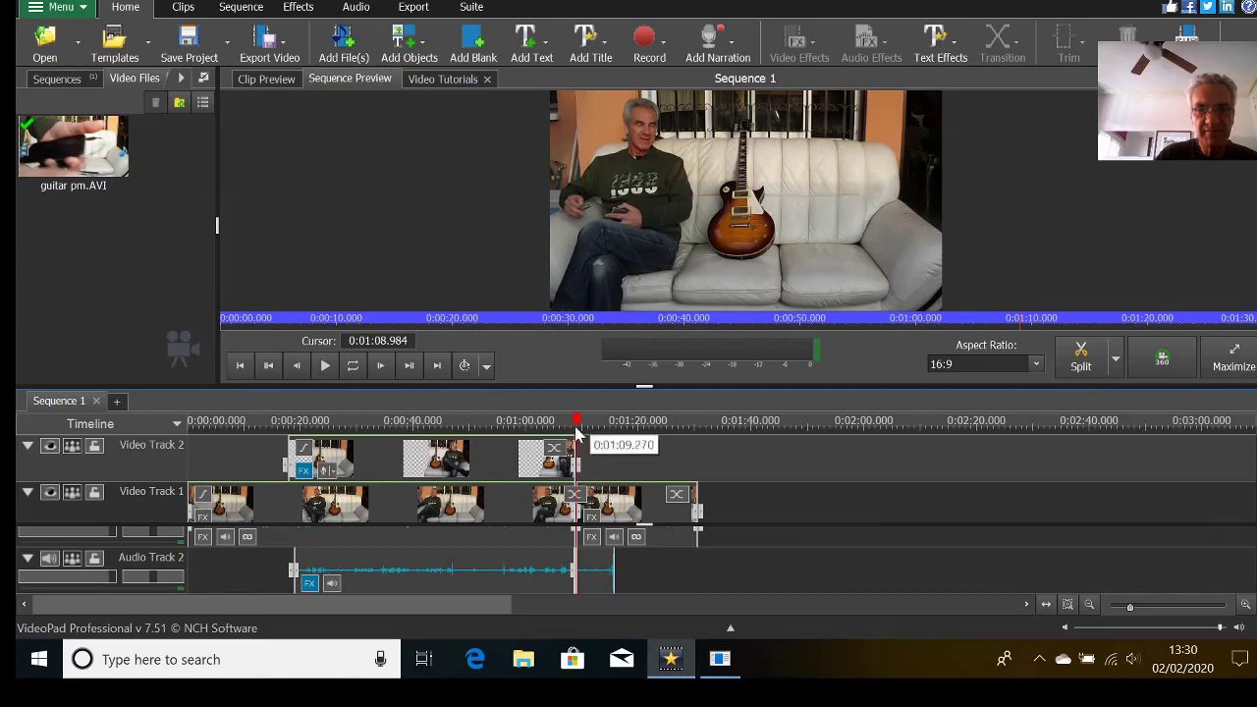
Step: Preview the sequence from about 0:00:59.7 past the end of Video Track 2 to check the right-hand man's disappearance
left_click(540, 432)
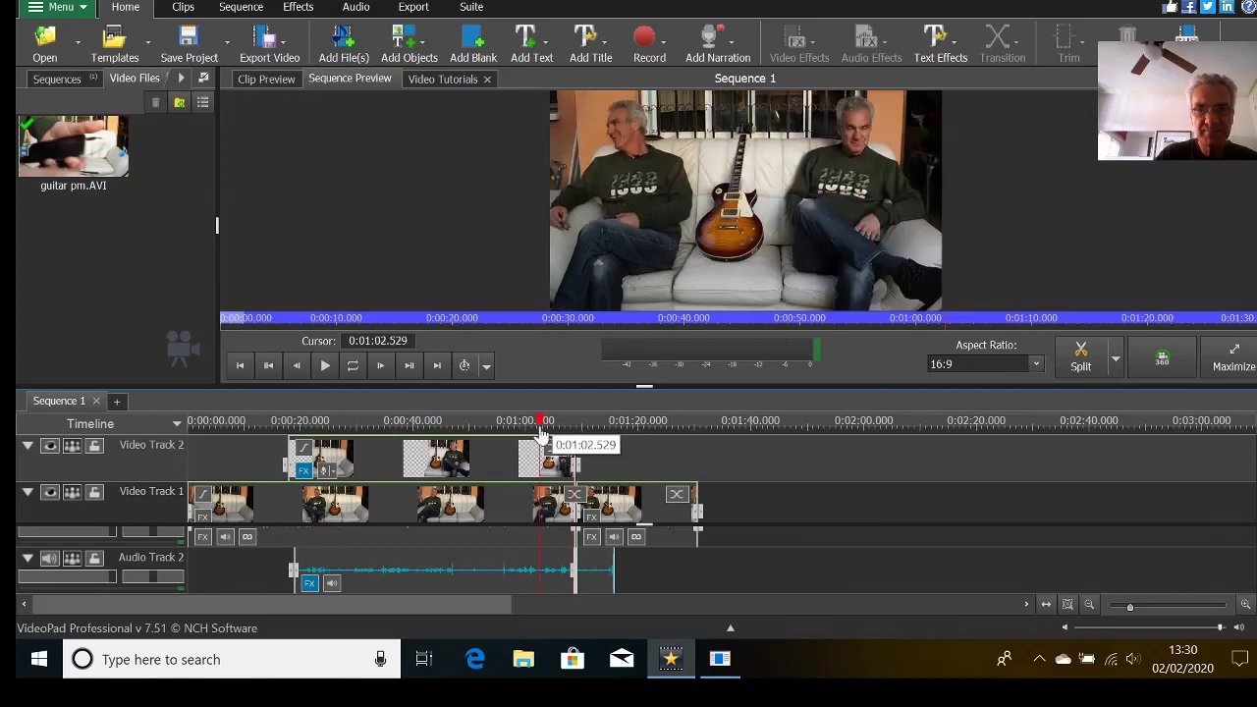
mouse_move(540, 432)
left_mouse_down()
mouse_move(609, 439)
mouse_move(540, 439)
left_mouse_up()
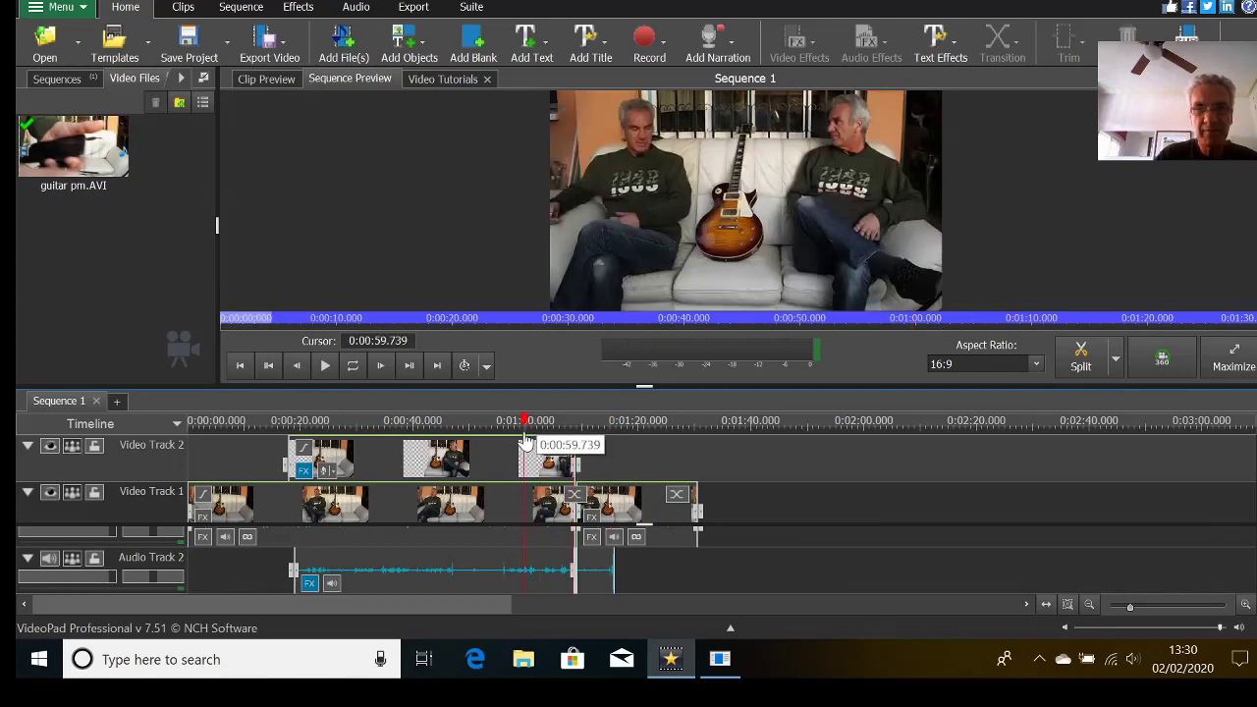
key("space")
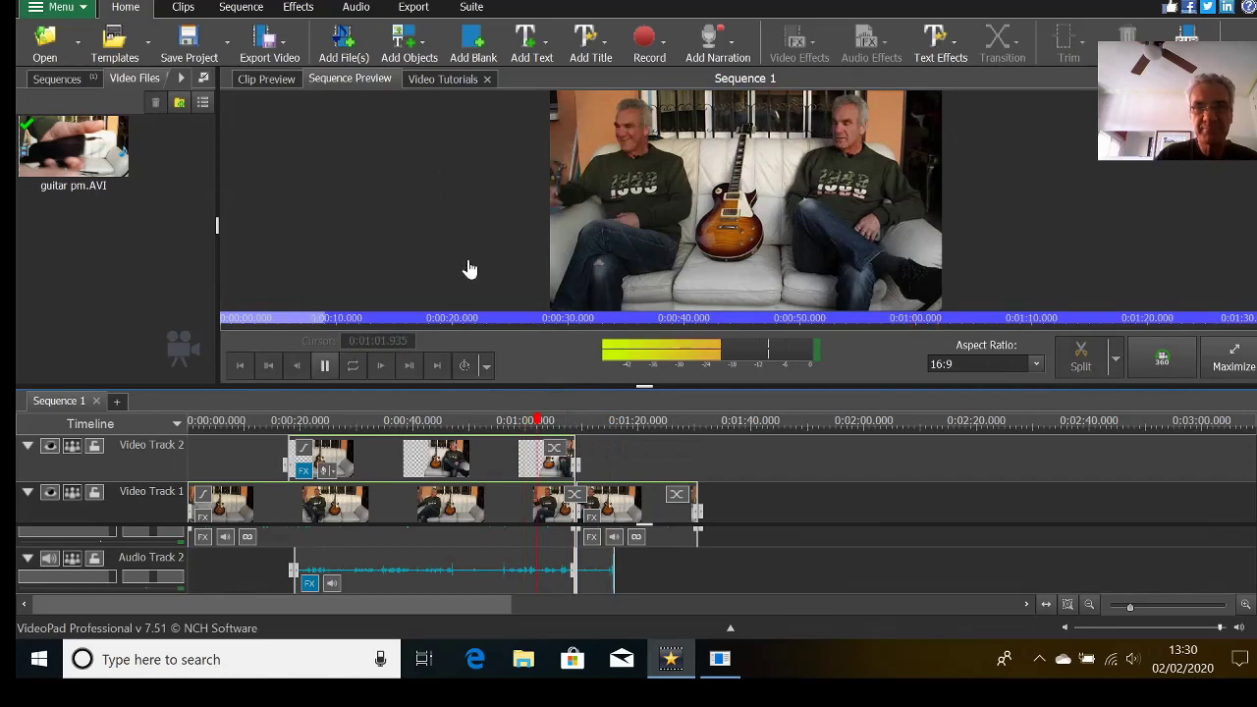
key("space")
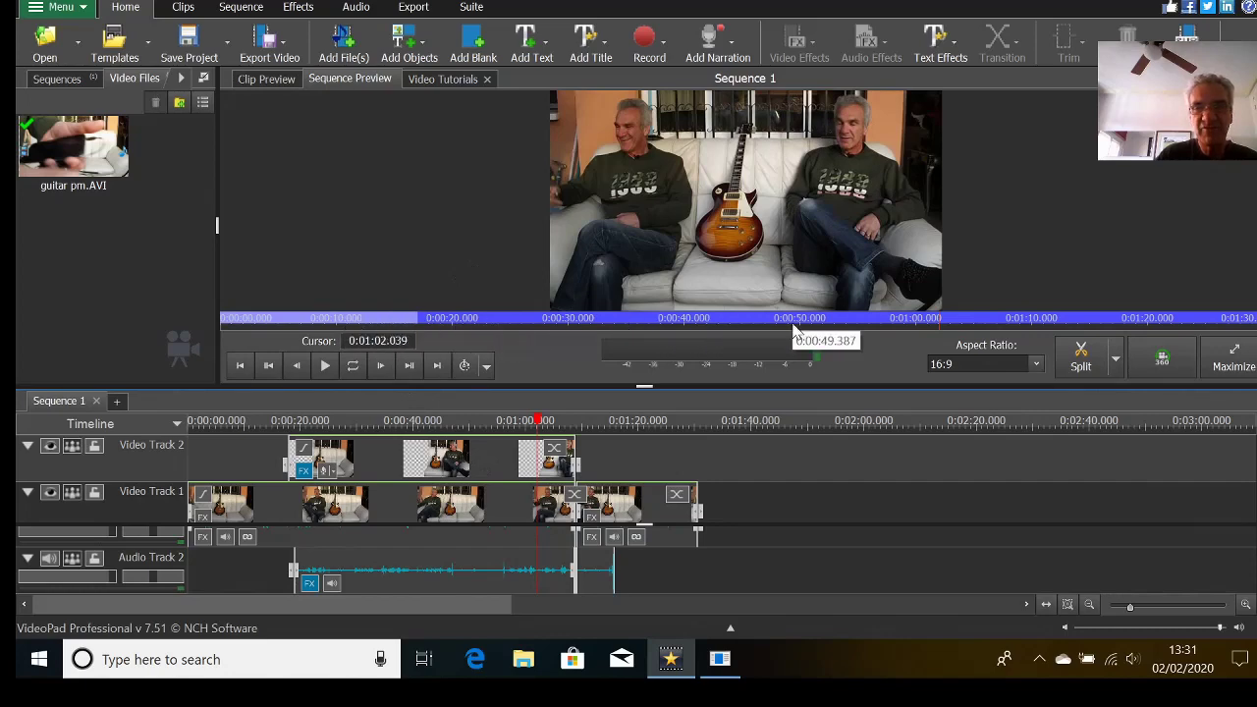
key("space")
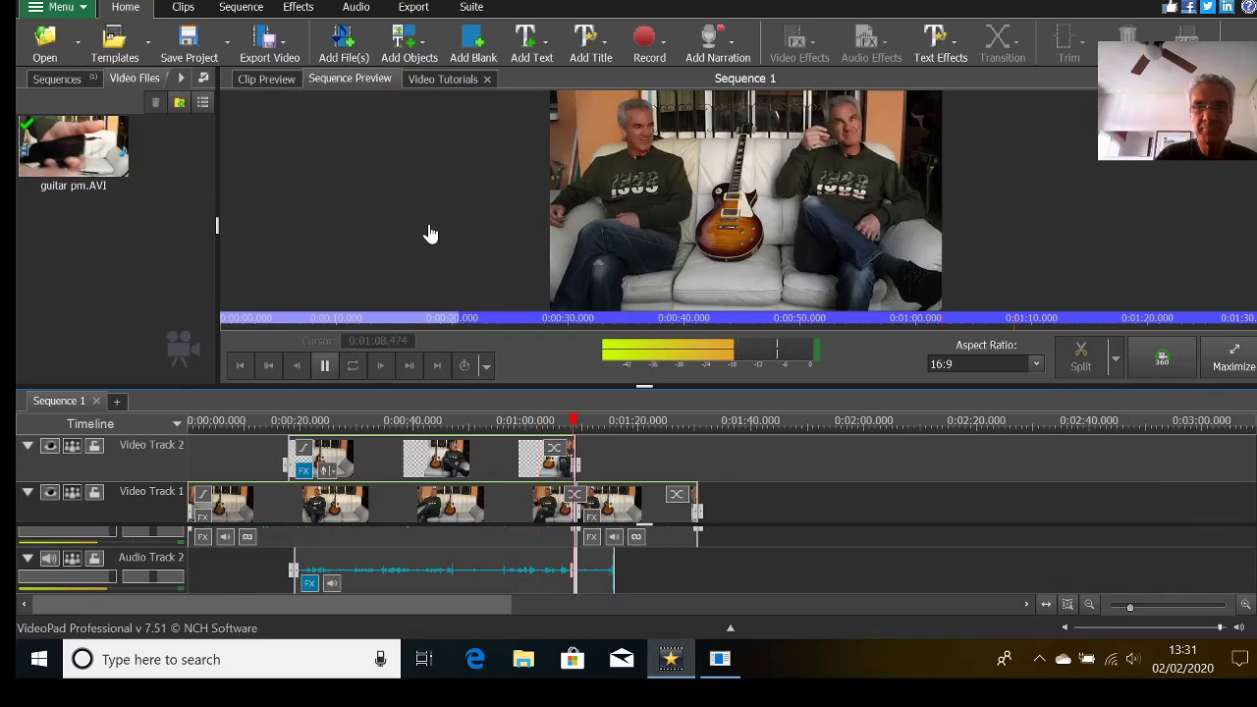
key("space")
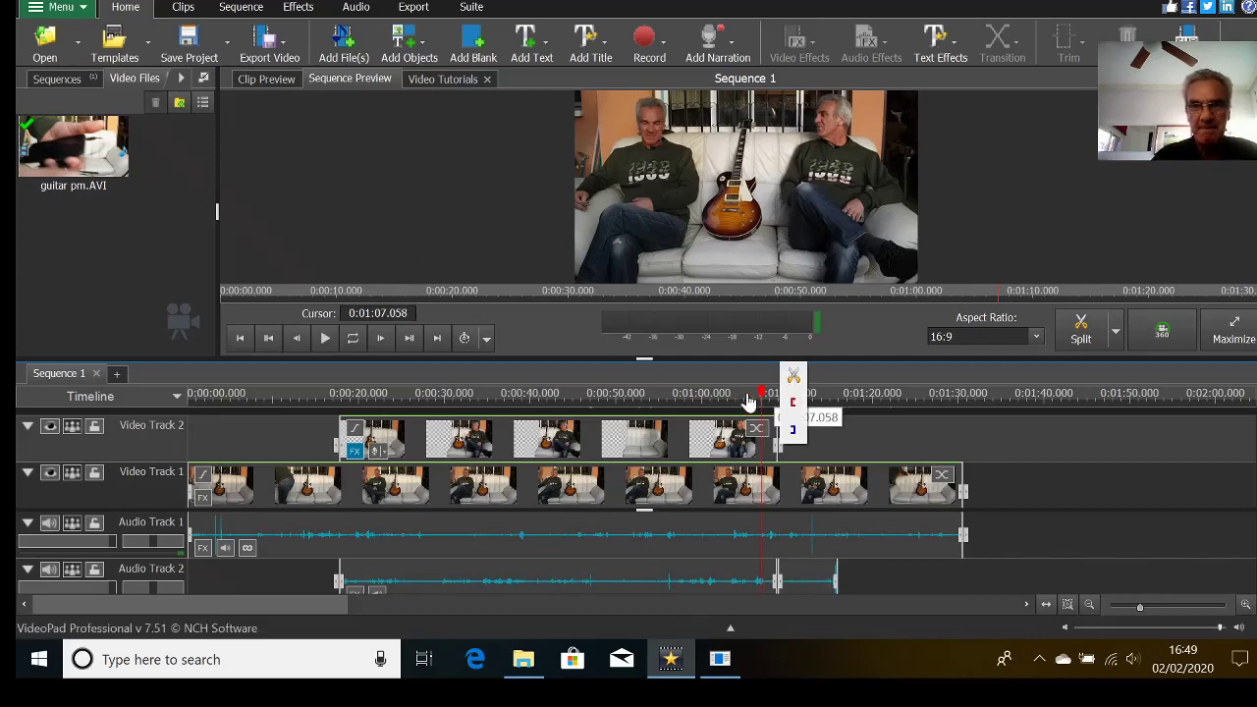
Step: Find the left-hand man's finger-snap frame at 0:01:13.141 and split Video Track 1 and both audio tracks there
key("space")
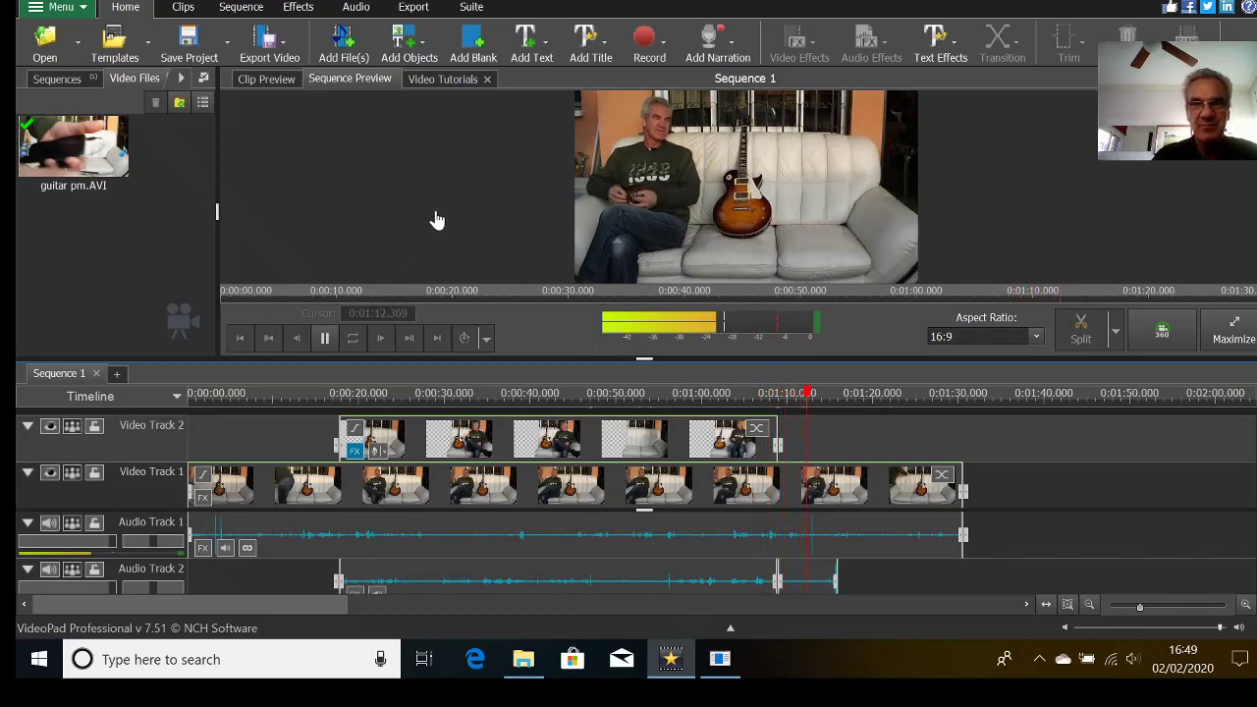
key("space")
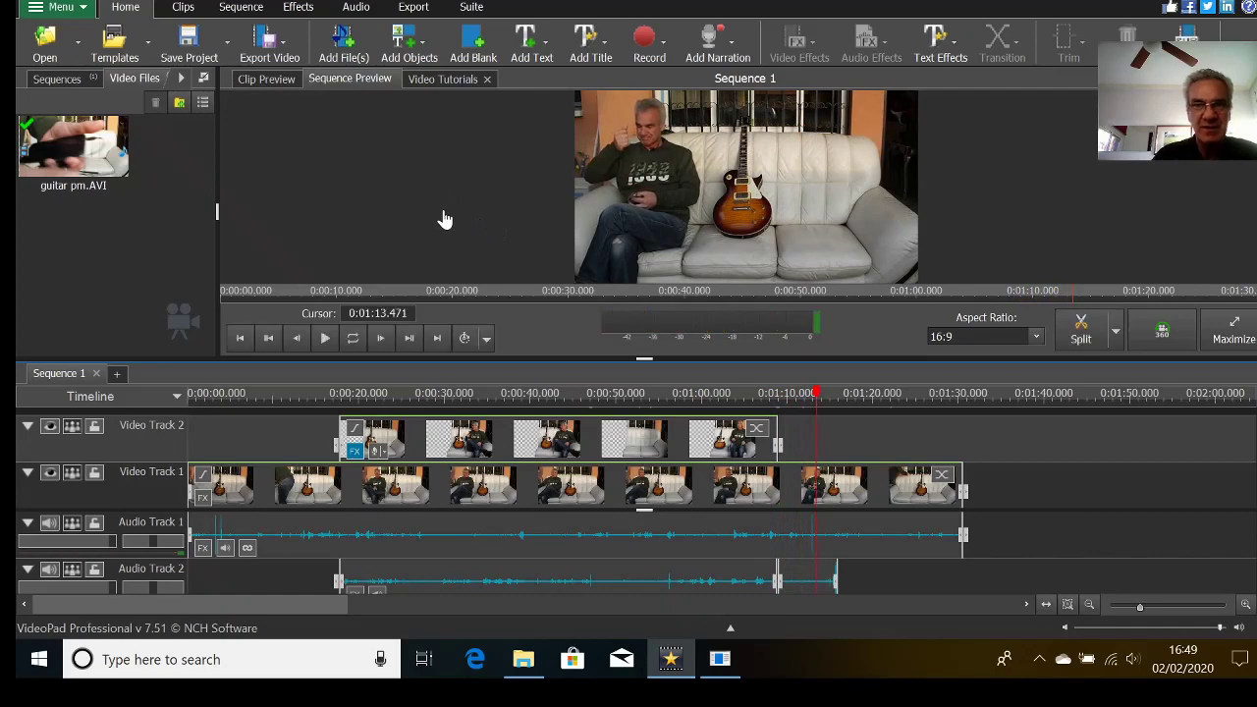
left_click(296, 337)
left_click(296, 338)
left_click(296, 338)
left_click(296, 337)
left_click(296, 338)
left_click(296, 338)
left_click(295, 338)
left_click(296, 338)
left_click(295, 338)
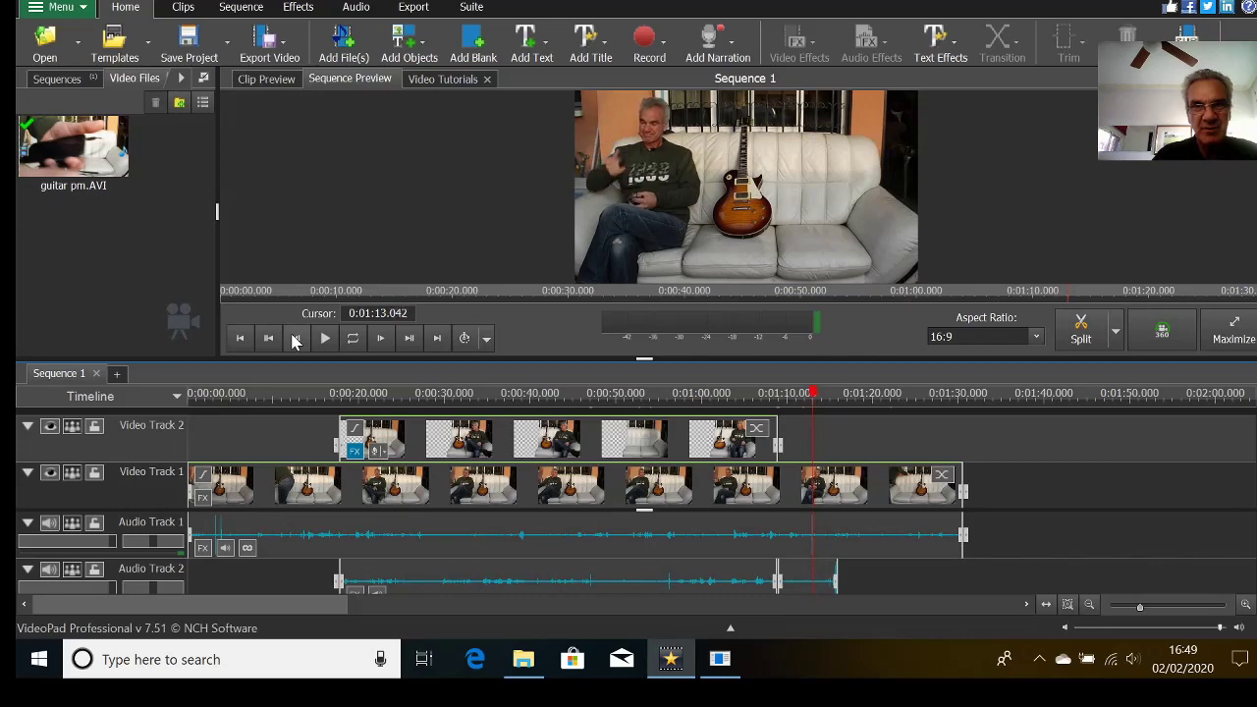
left_click(378, 337)
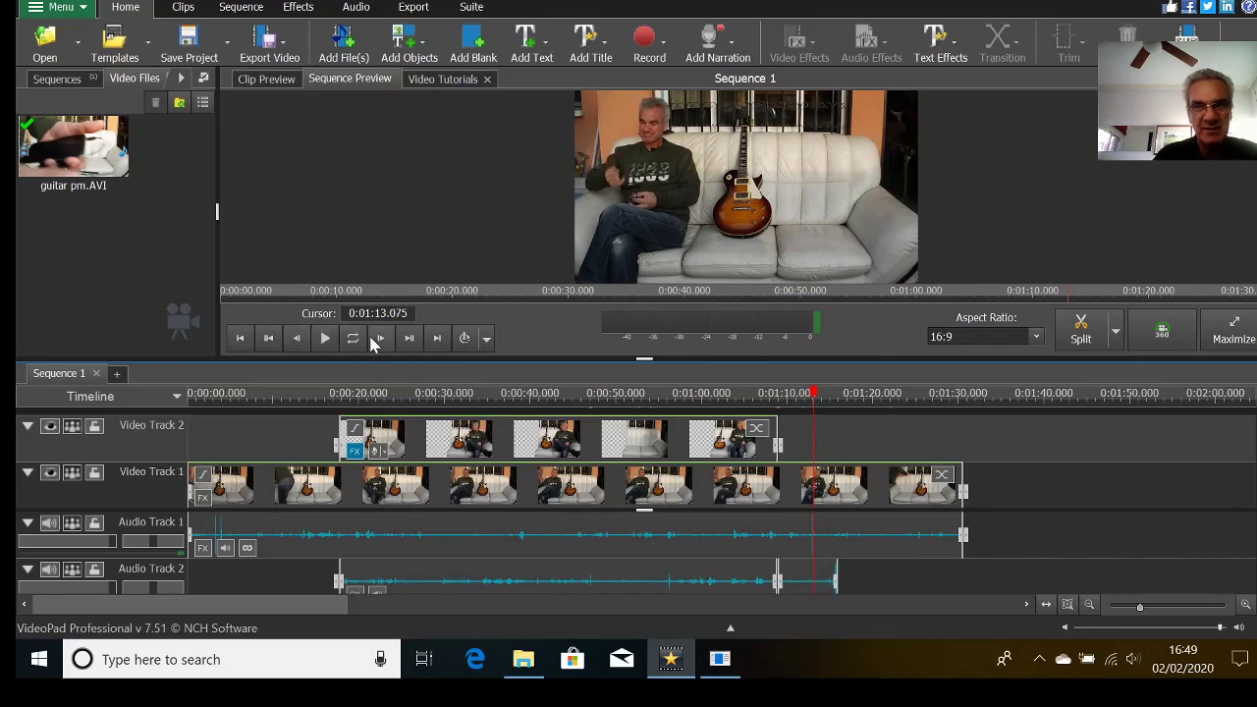
left_click(378, 338)
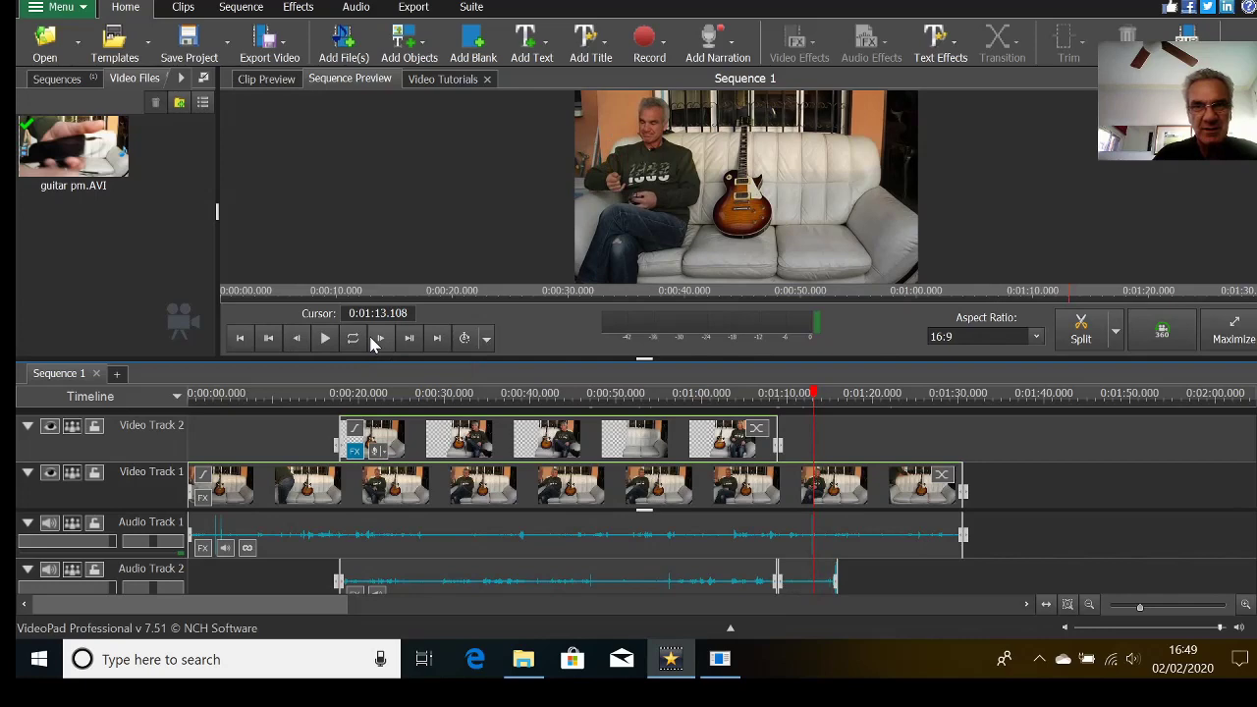
left_click(378, 338)
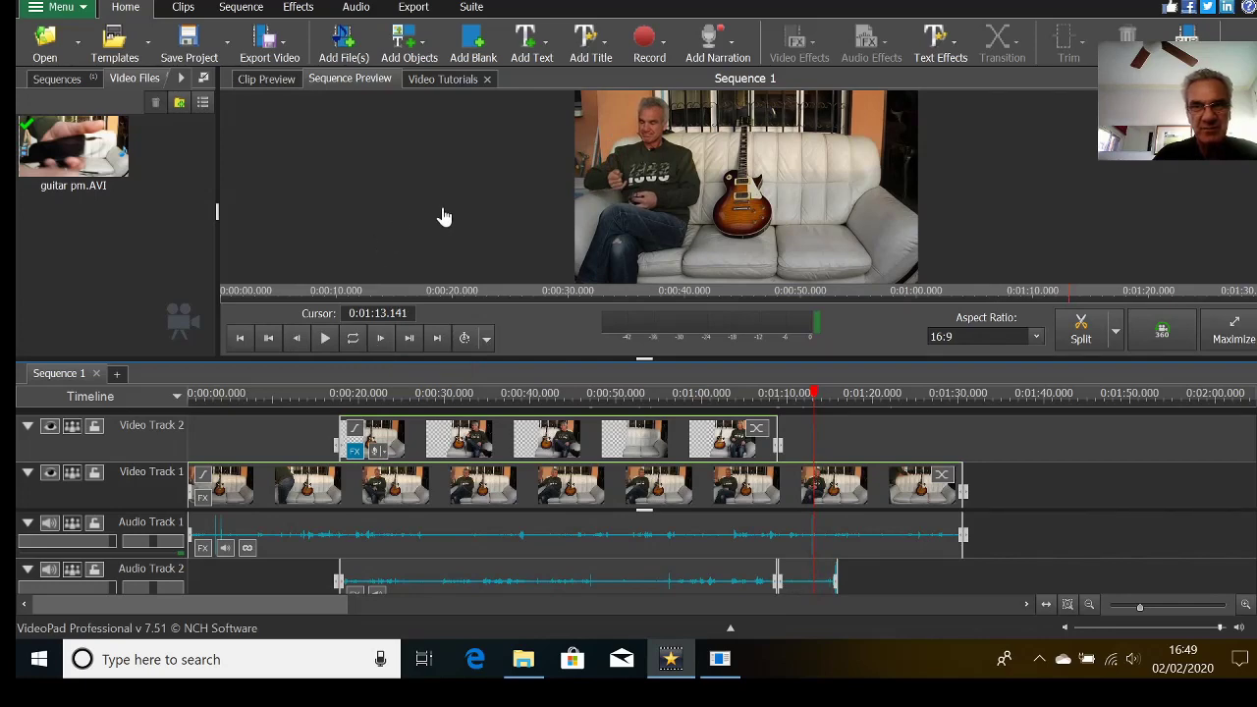
left_click(1096, 338)
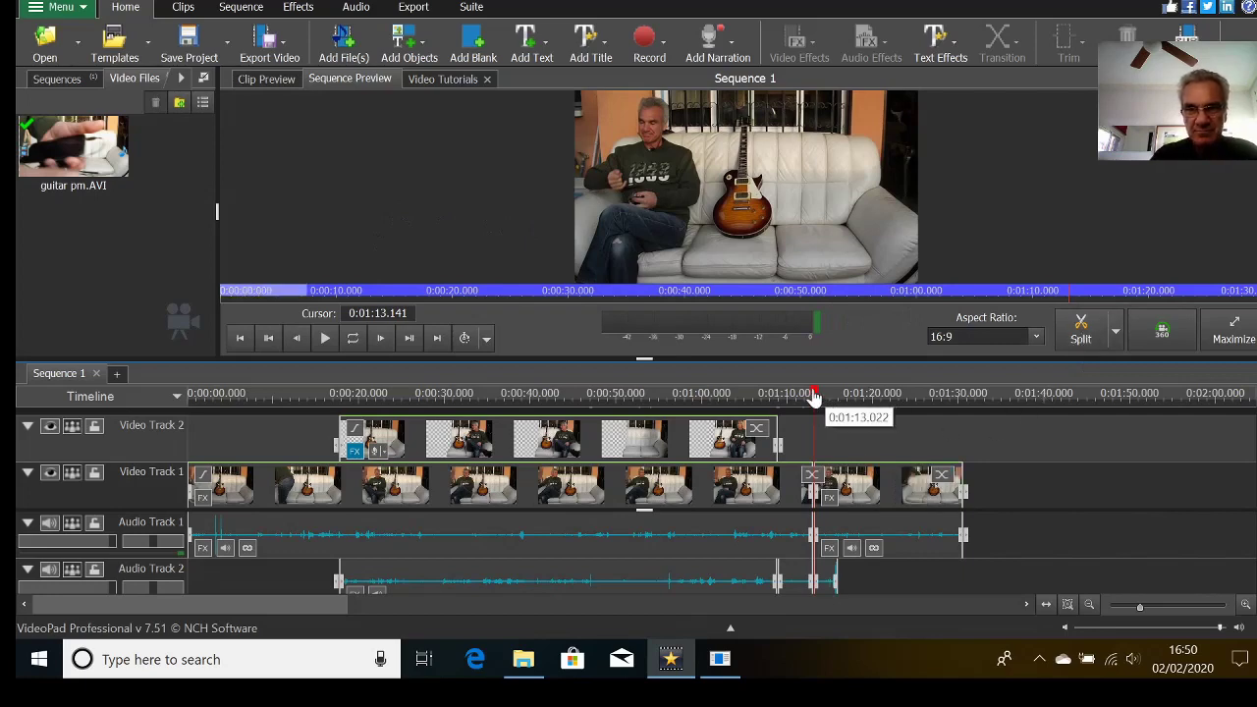
Step: Move the last Video Track 1 section with its audio to start at about 0:01:16, and preview from 0:01:07.134
left_click_drag(873, 488, 928, 490)
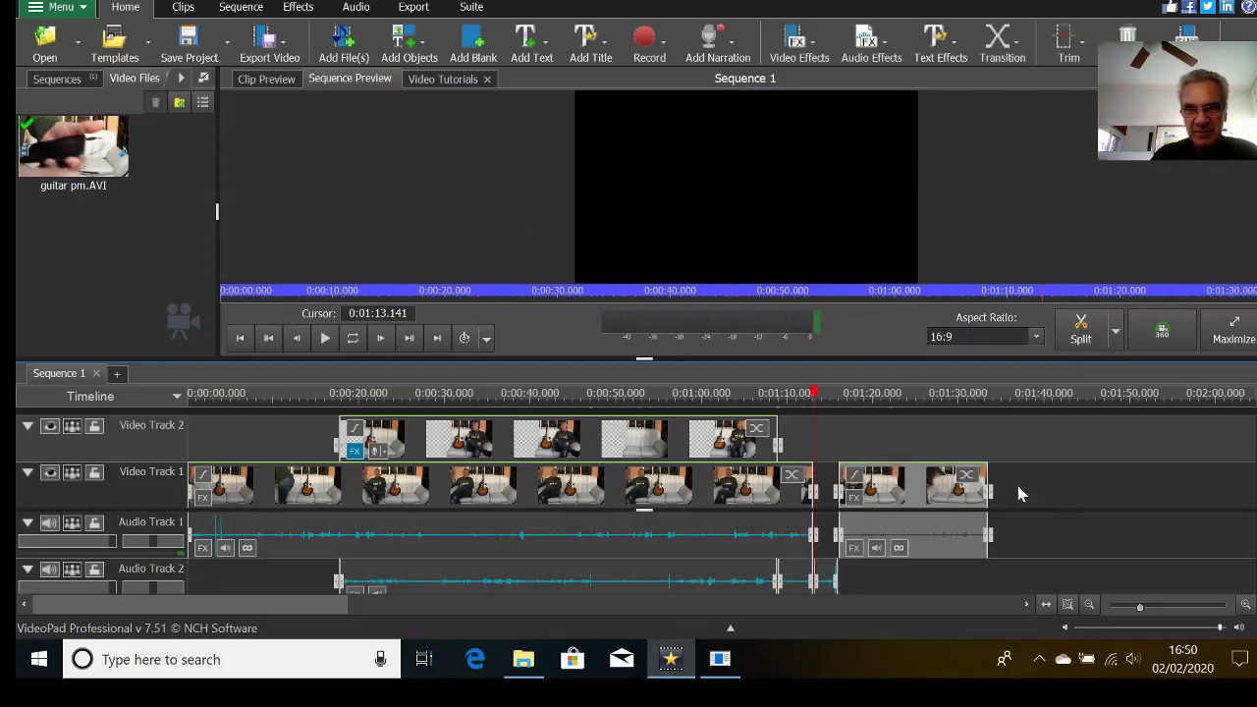
left_click(763, 397)
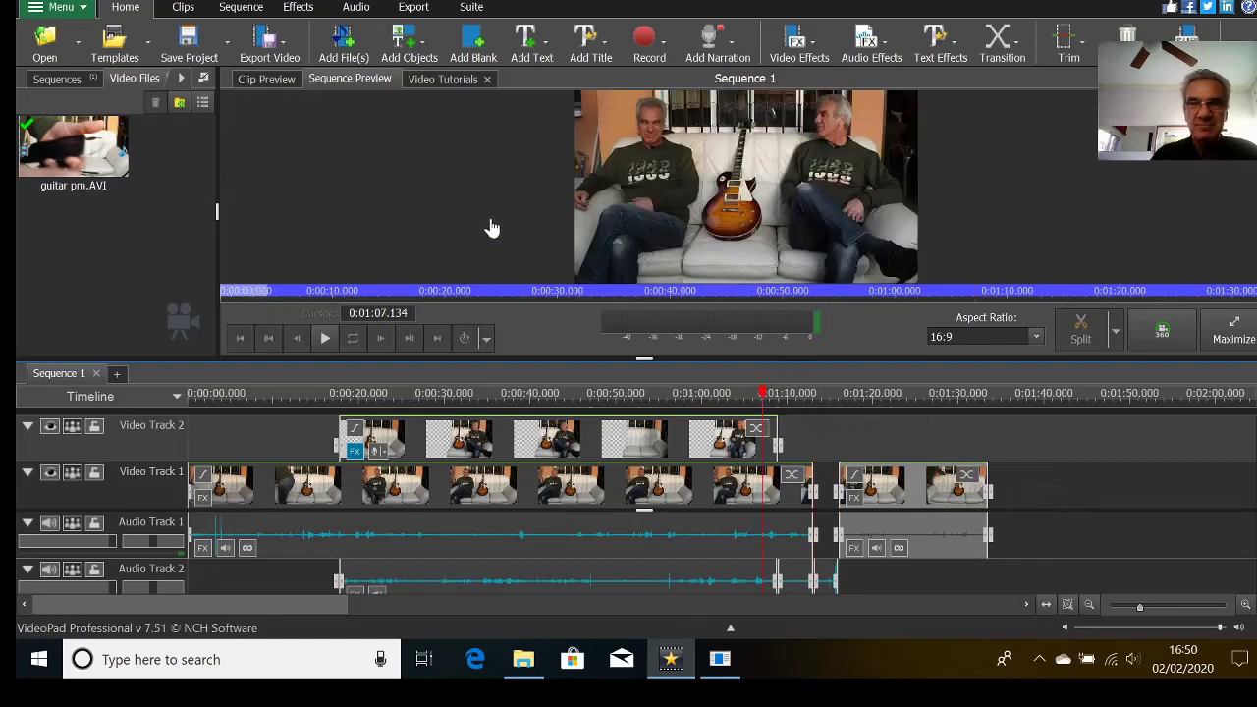
key("space")
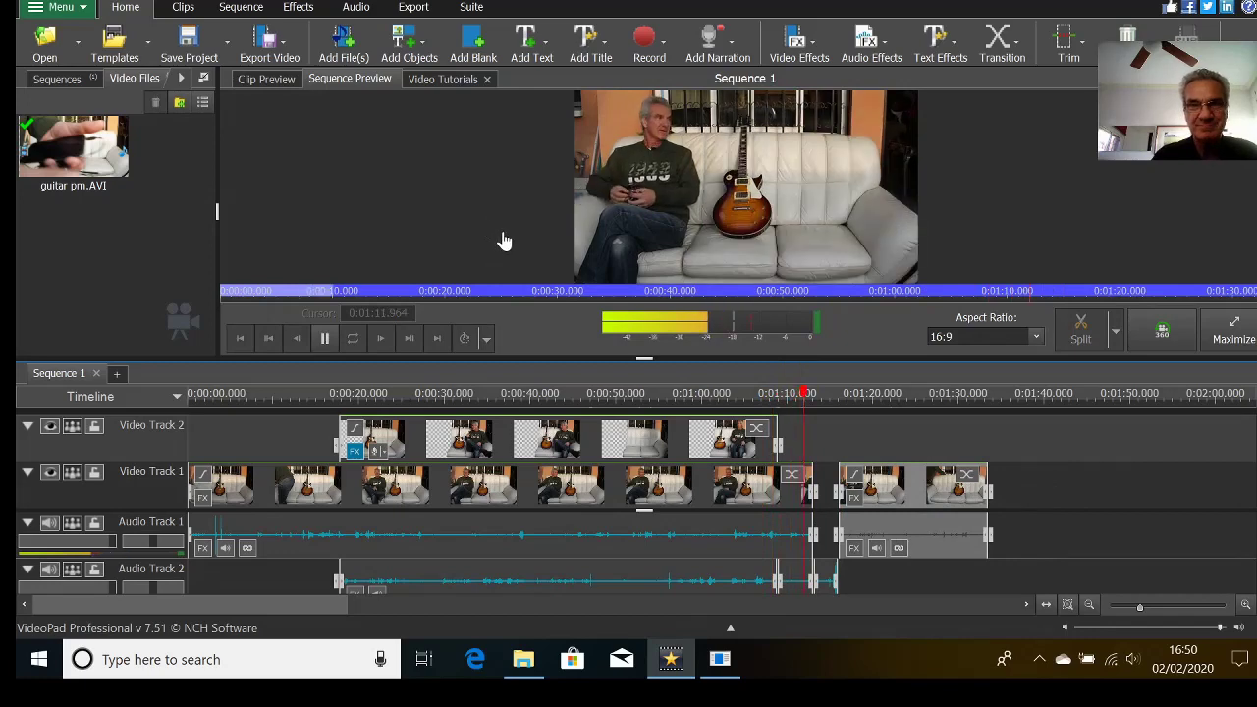
key("space")
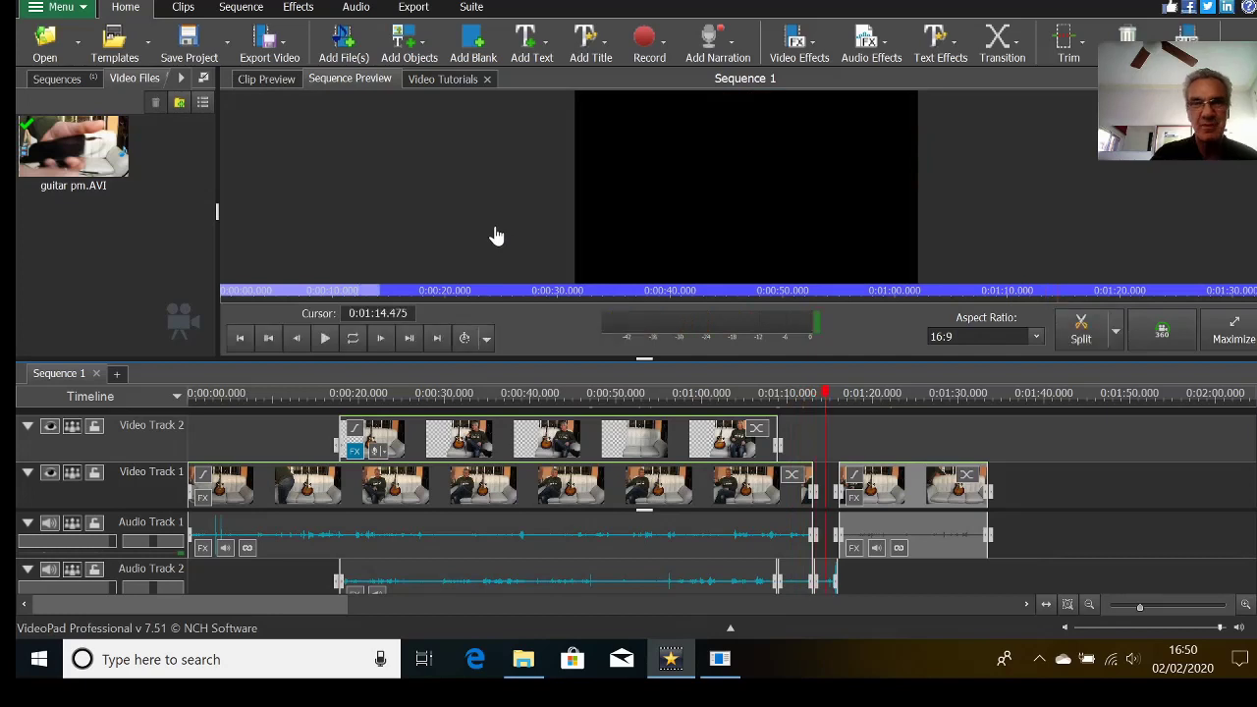
Step: Find the empty-sofa frame at 0:01:32.084 in the last Video Track 1 section and split the clip there
left_click(846, 396)
left_click_drag(846, 396, 976, 420)
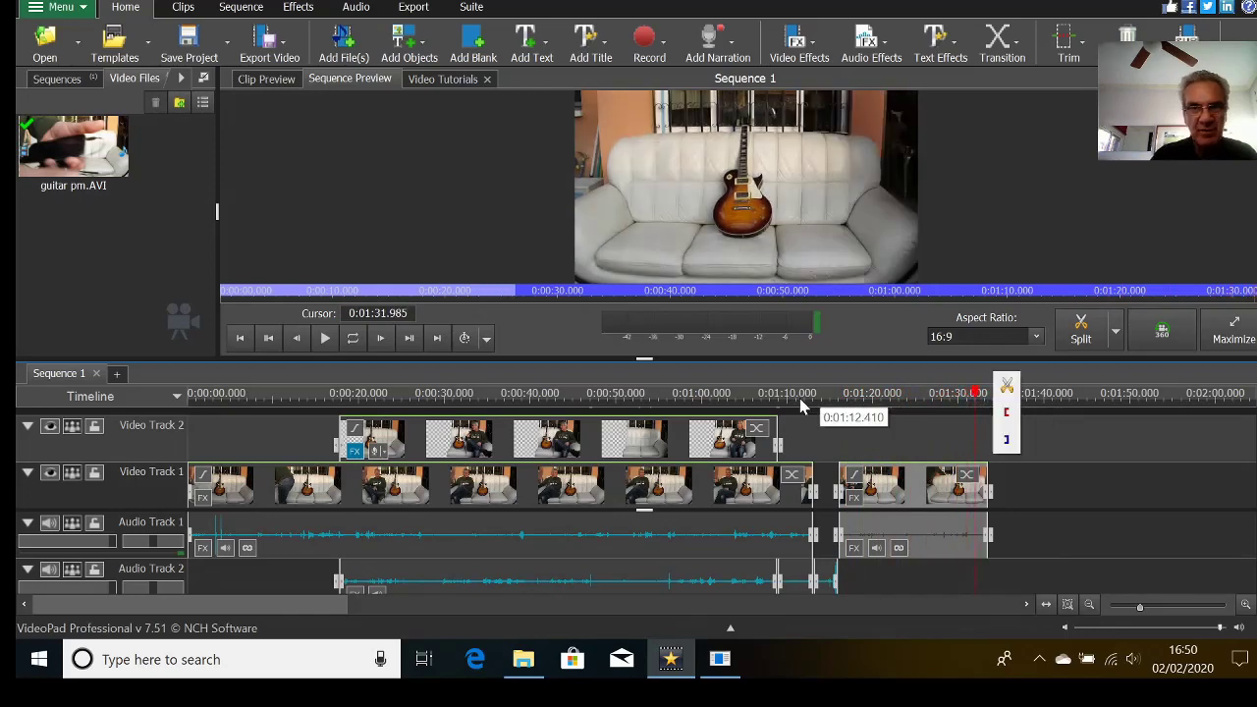
left_click(381, 338)
left_click(381, 338)
left_click(381, 338)
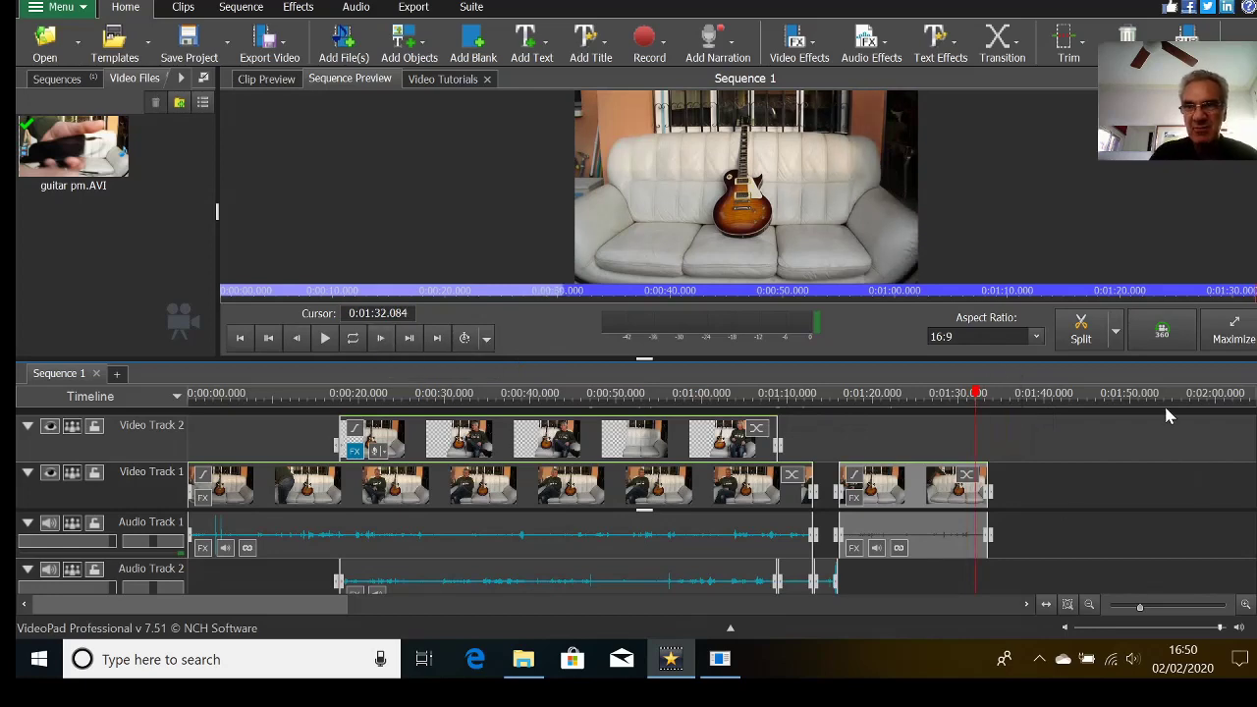
left_click(1084, 334)
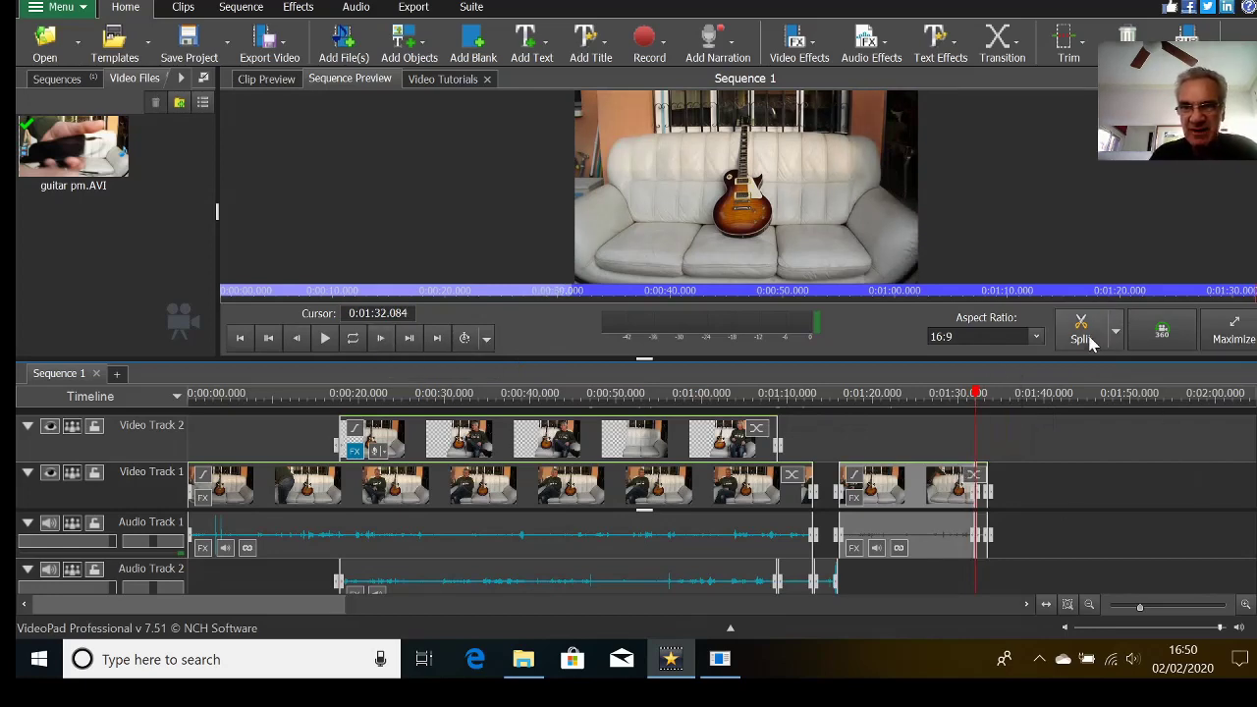
Step: Delete the Video Track 1 section before the 0:01:32.084 split without rippling, and close the gap in that track
right_click(905, 501)
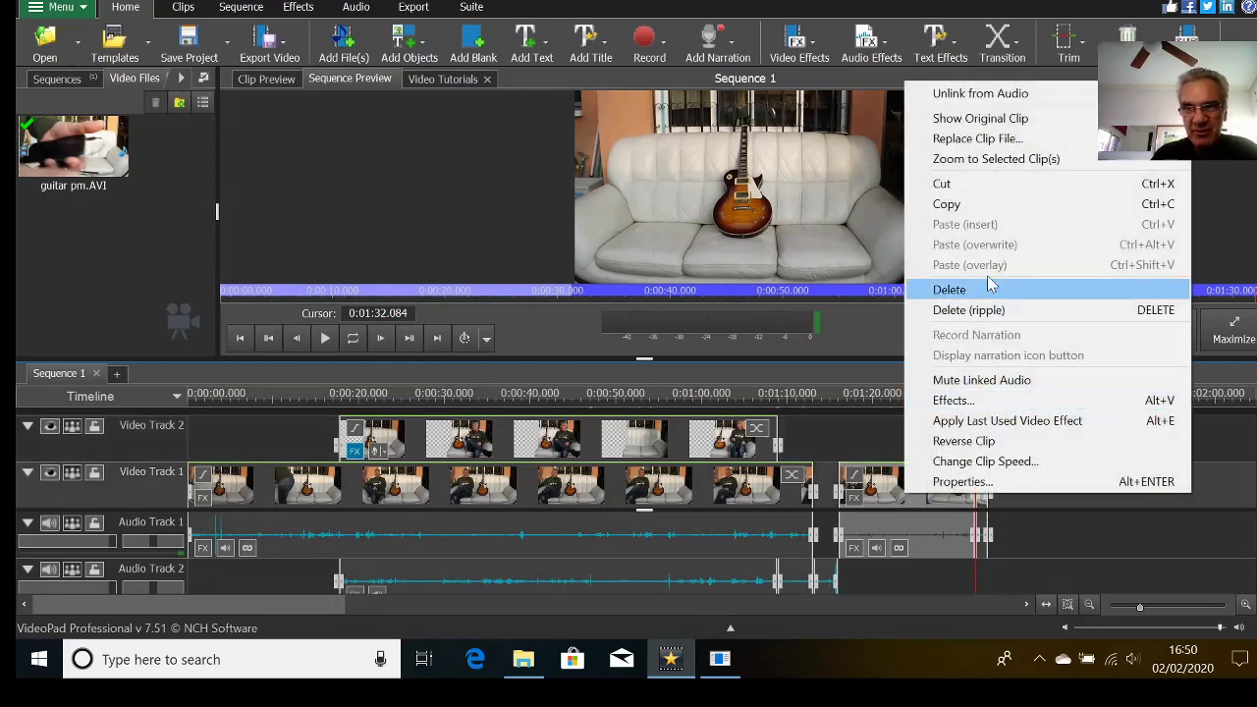
left_click(987, 288)
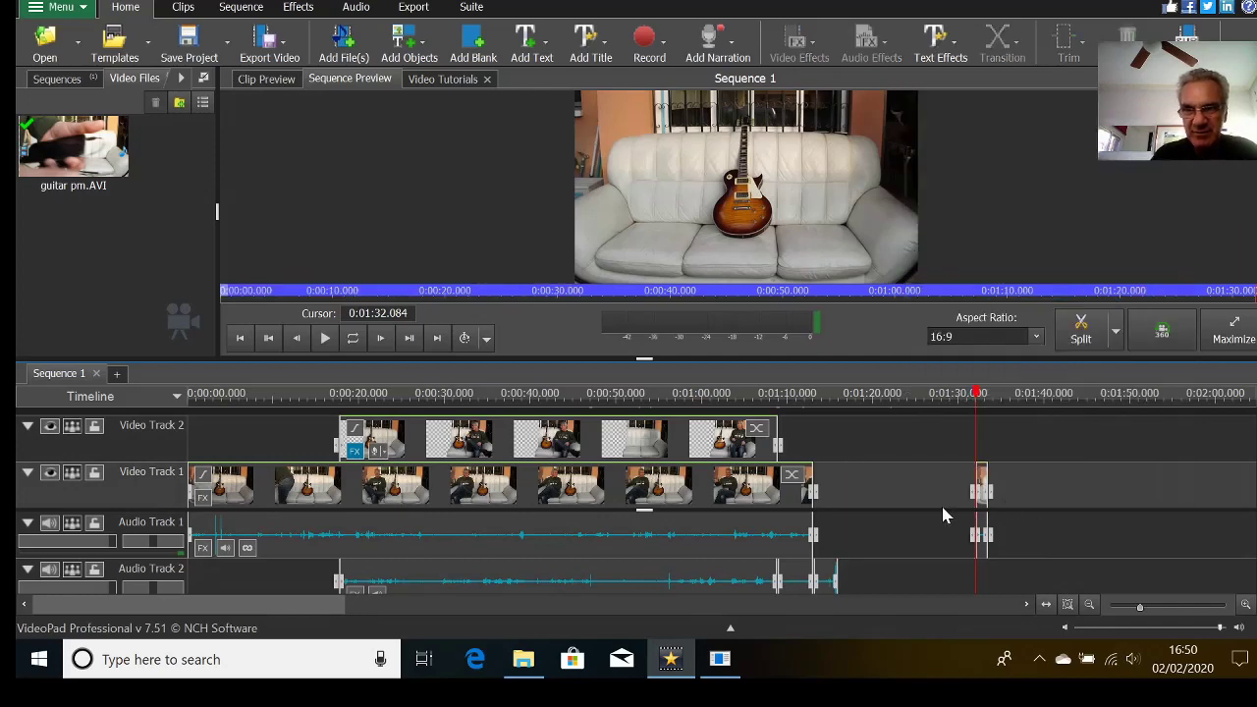
scroll(941, 510, "up", 3)
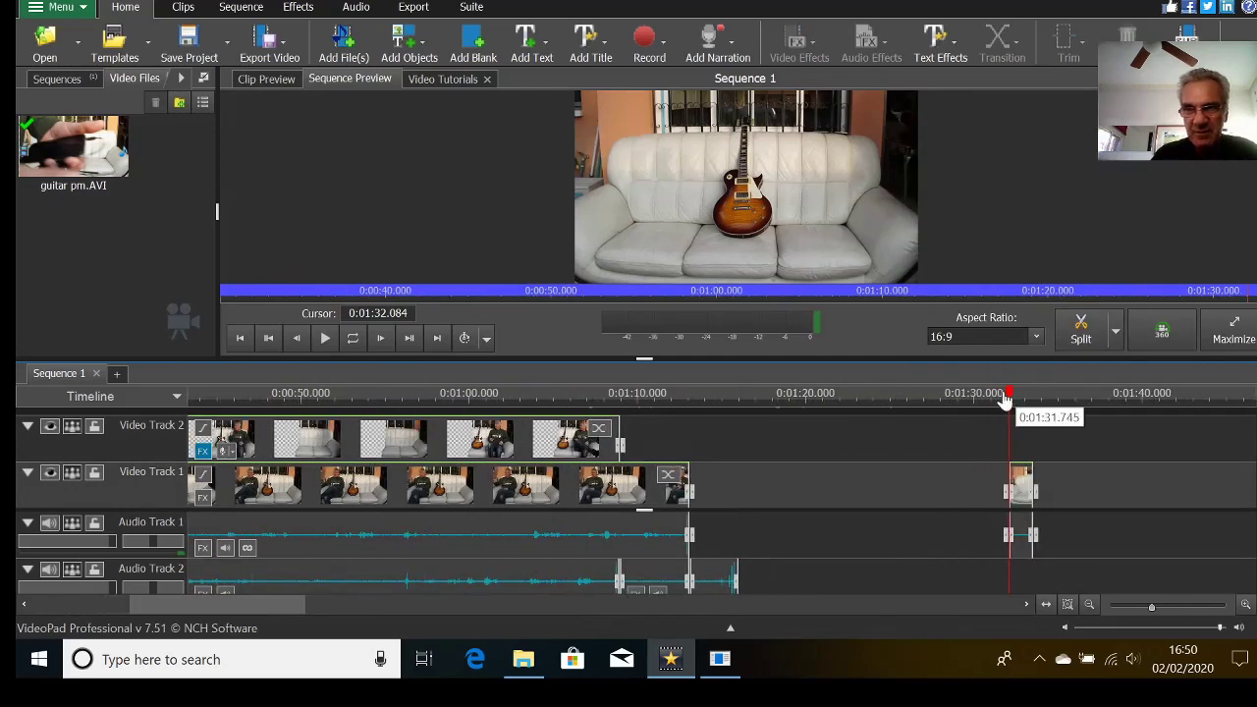
left_click_drag(1009, 398, 1034, 398)
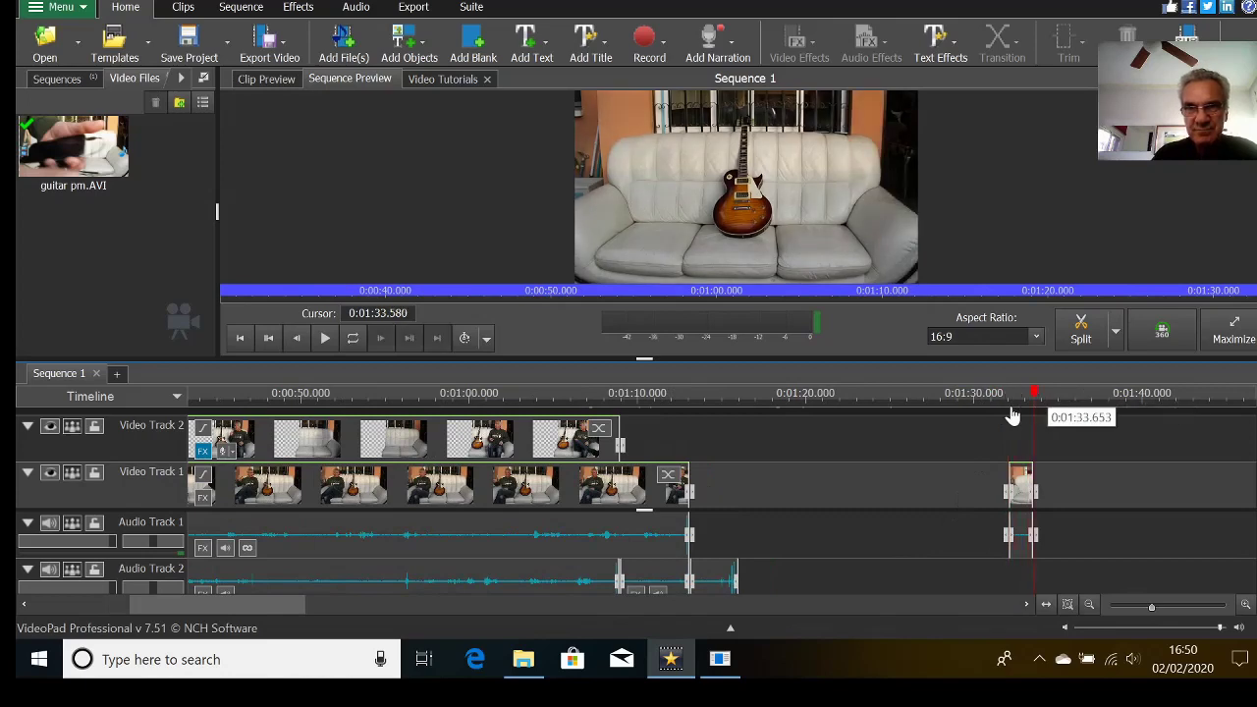
right_click(739, 488)
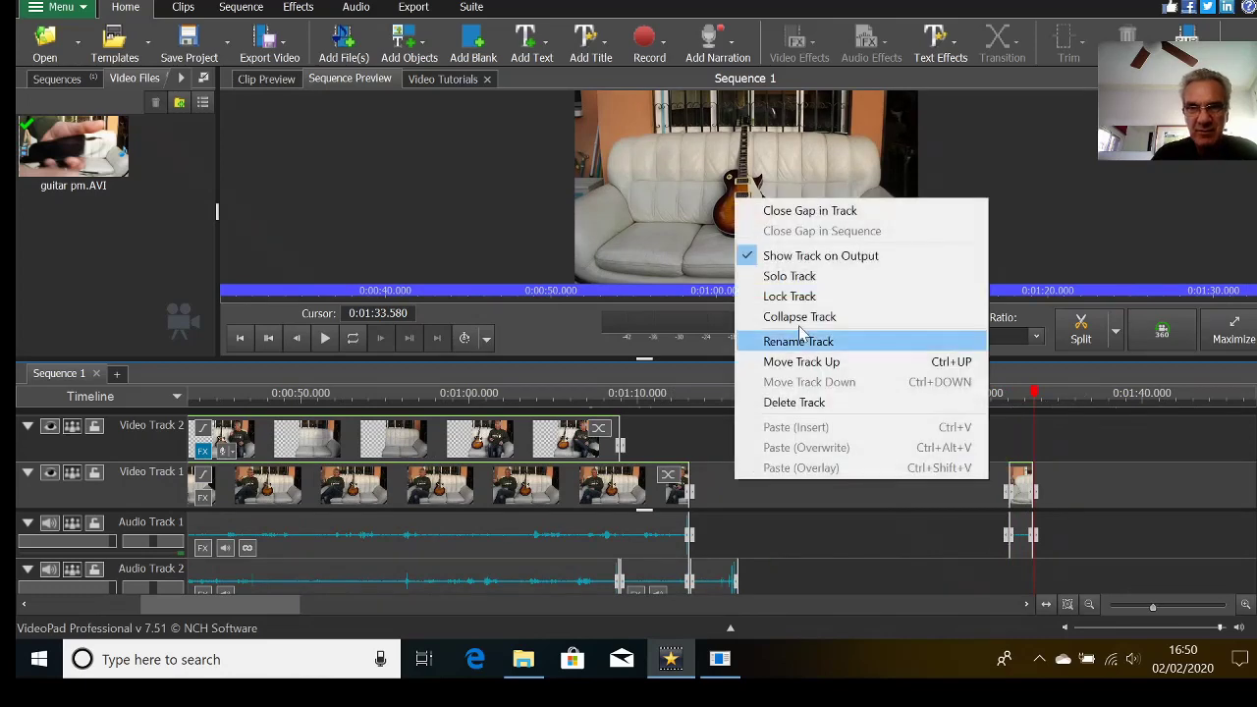
left_click(833, 216)
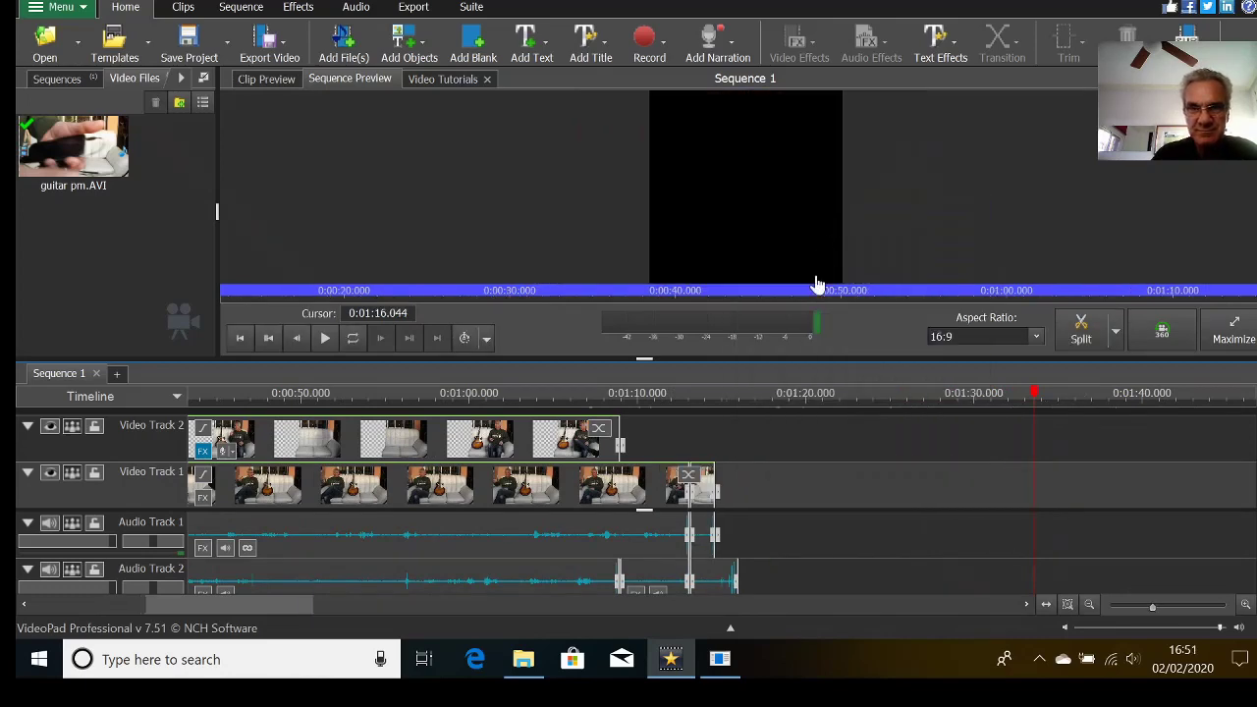
Step: Extend the end of the last Video Track 1 section to about 0:01:15, and preview the disappearance from 0:01:08.228
left_click(611, 405)
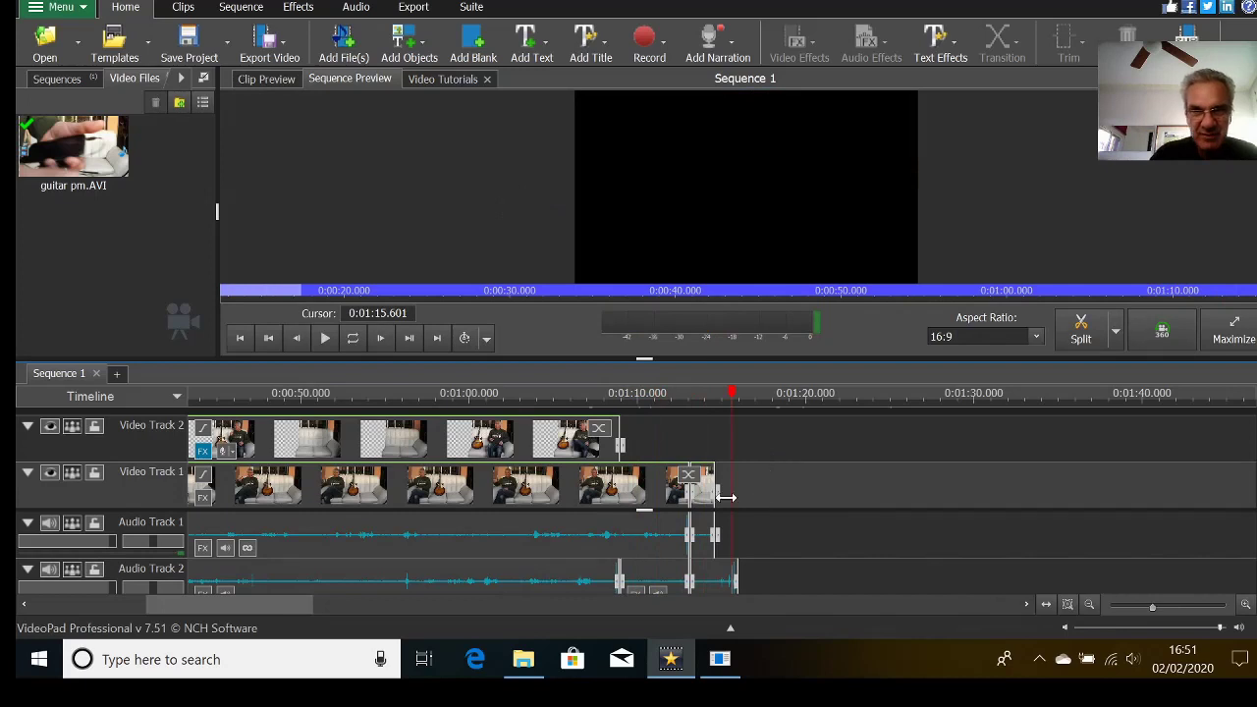
left_click_drag(733, 394, 741, 395)
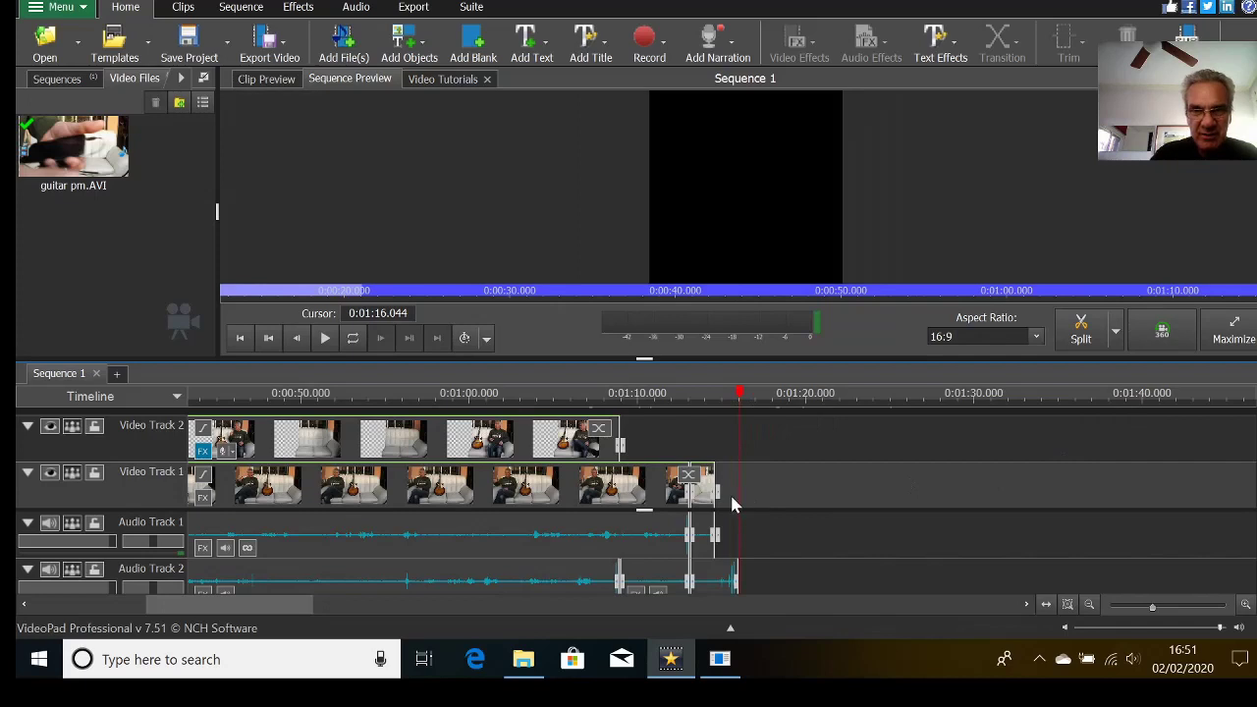
left_click_drag(716, 491, 732, 492)
left_click(608, 395)
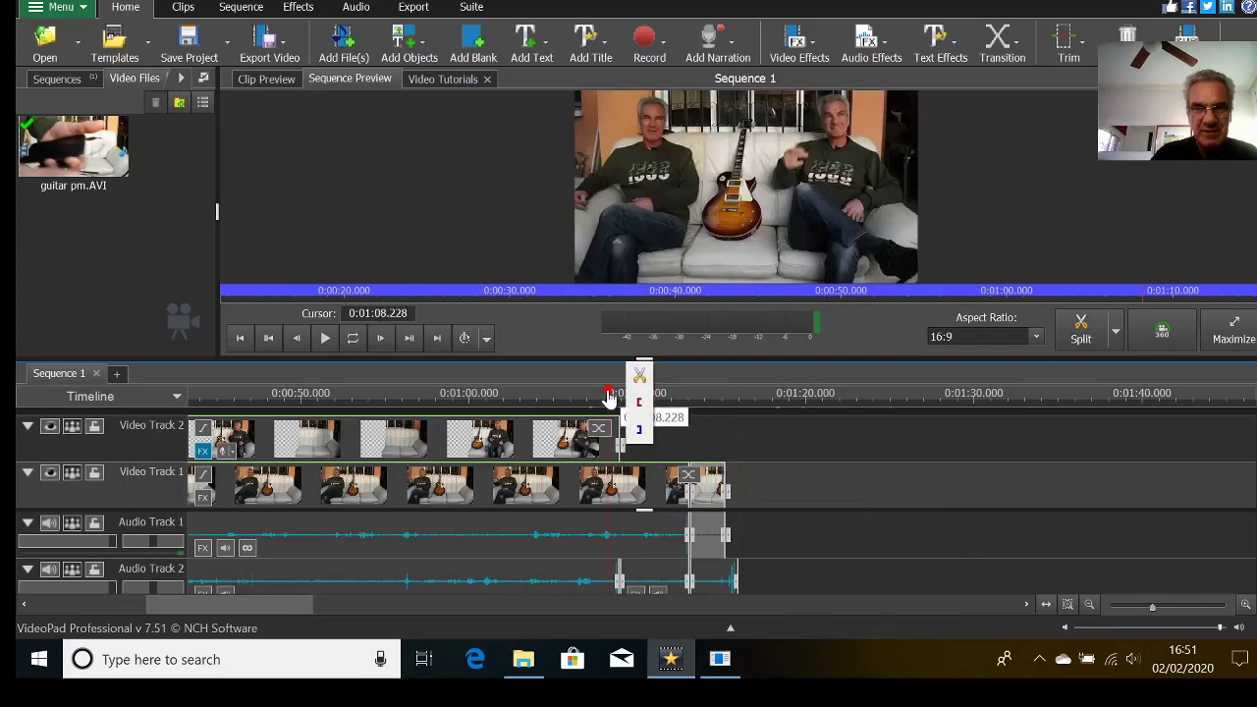
left_click(497, 202)
key("space")
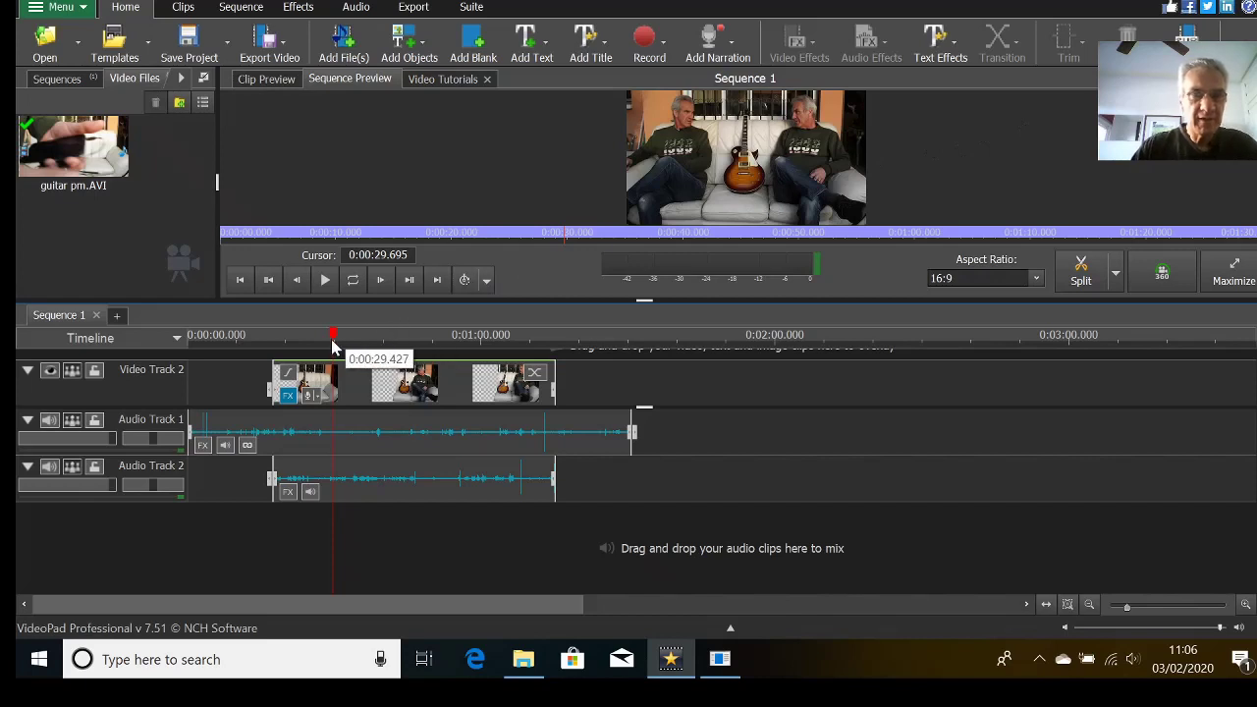
Step: Play the opening of the sequence from 0:00:01.471 to 0:00:04.437 to examine the phone shot and its sound
left_click_drag(332, 336, 225, 335)
left_click(197, 336)
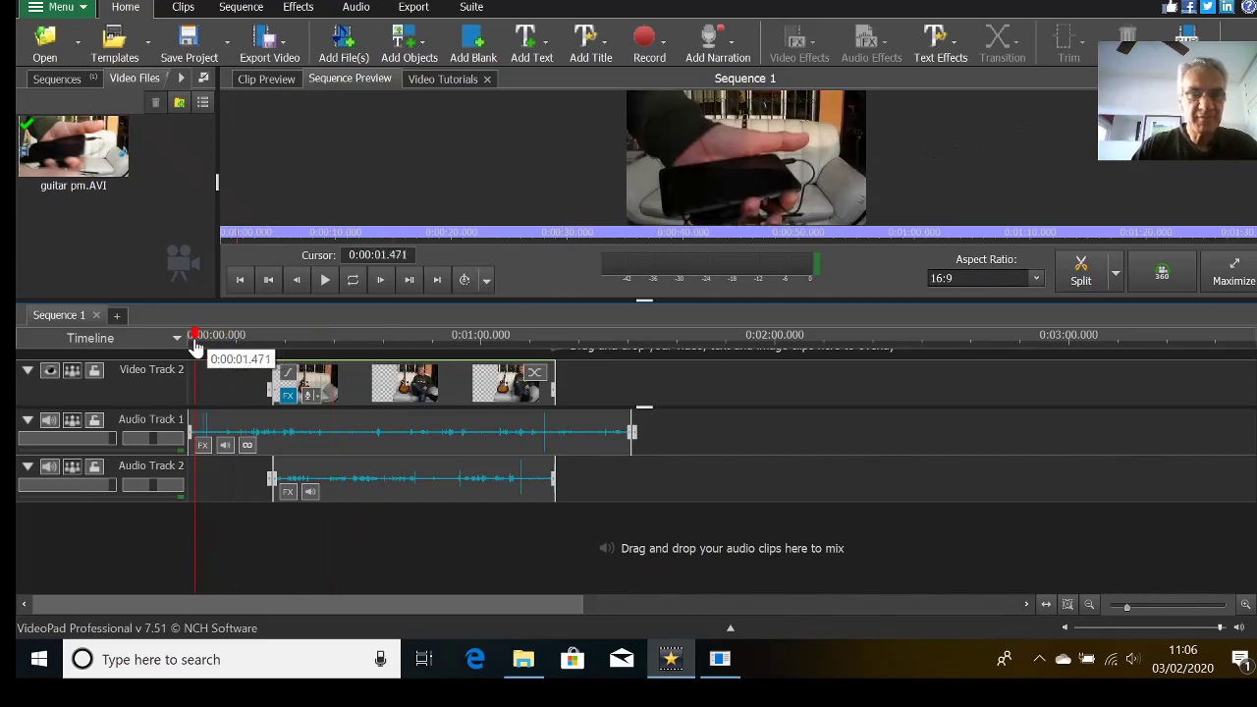
left_click(324, 280)
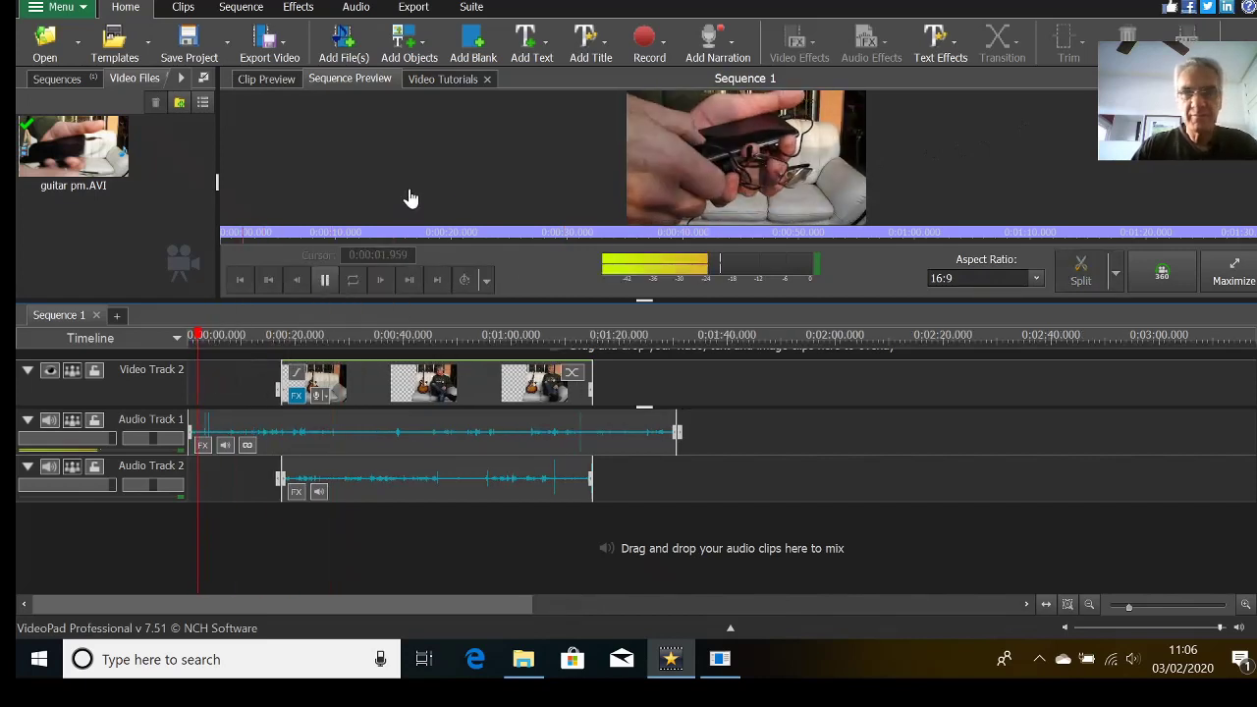
key("space")
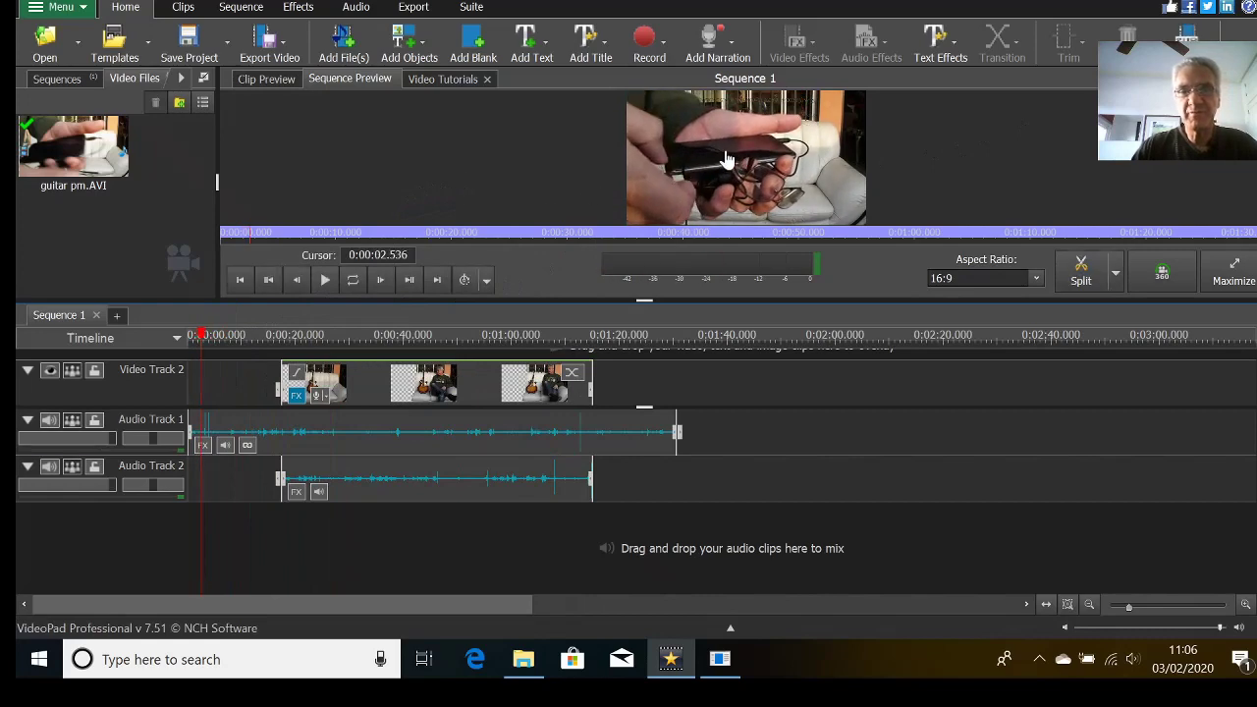
left_click(324, 280)
key("space")
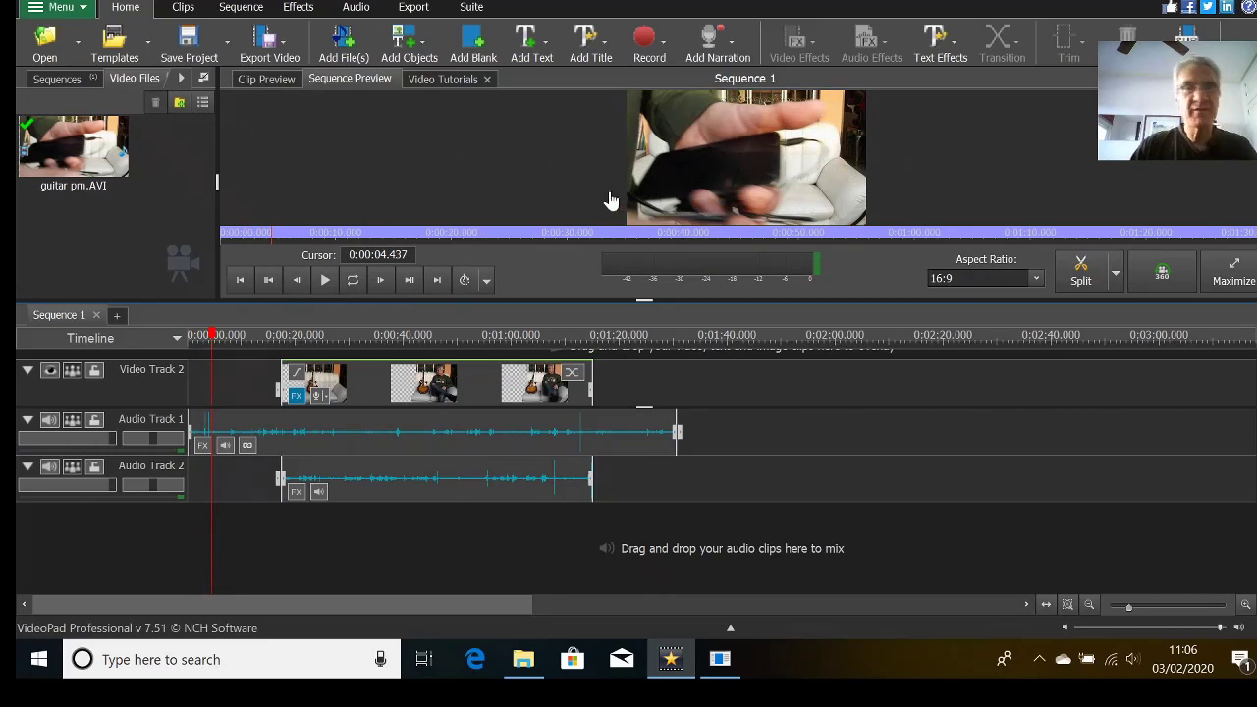
Step: Import the audio file guitar pm audio 1 from the Videos ABC folder into the audio files bin
left_click(180, 83)
left_click(145, 79)
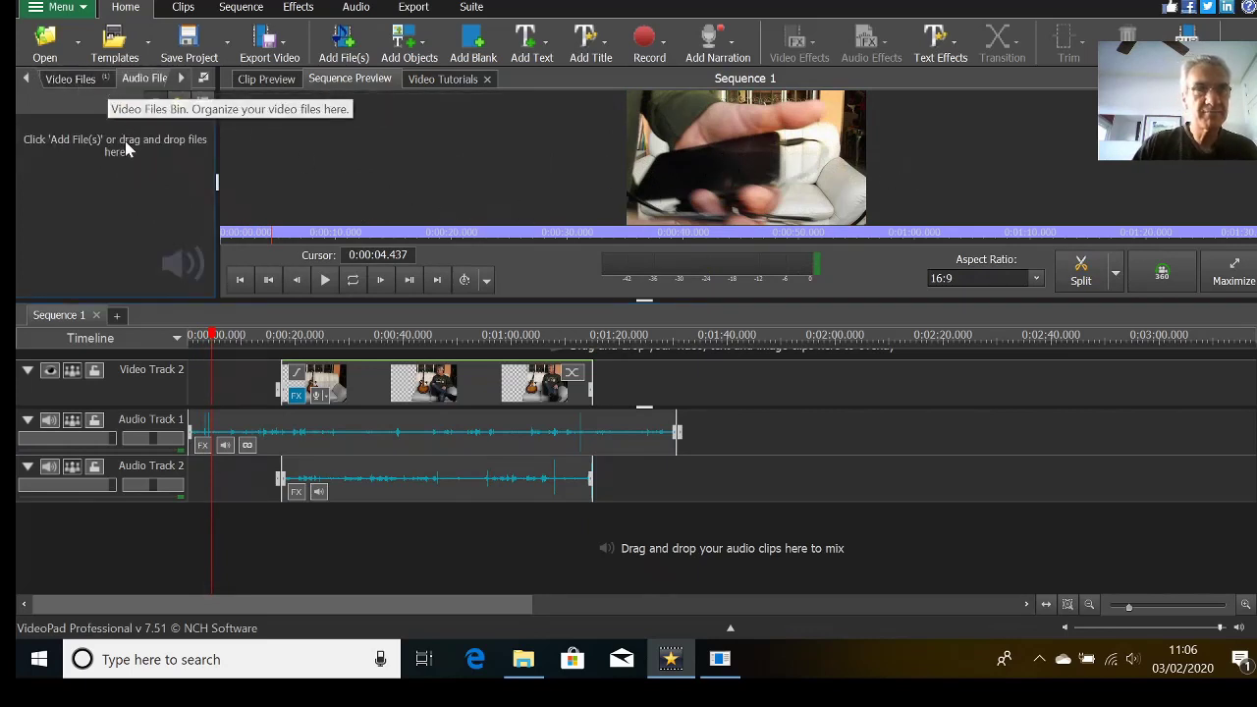
left_click(521, 665)
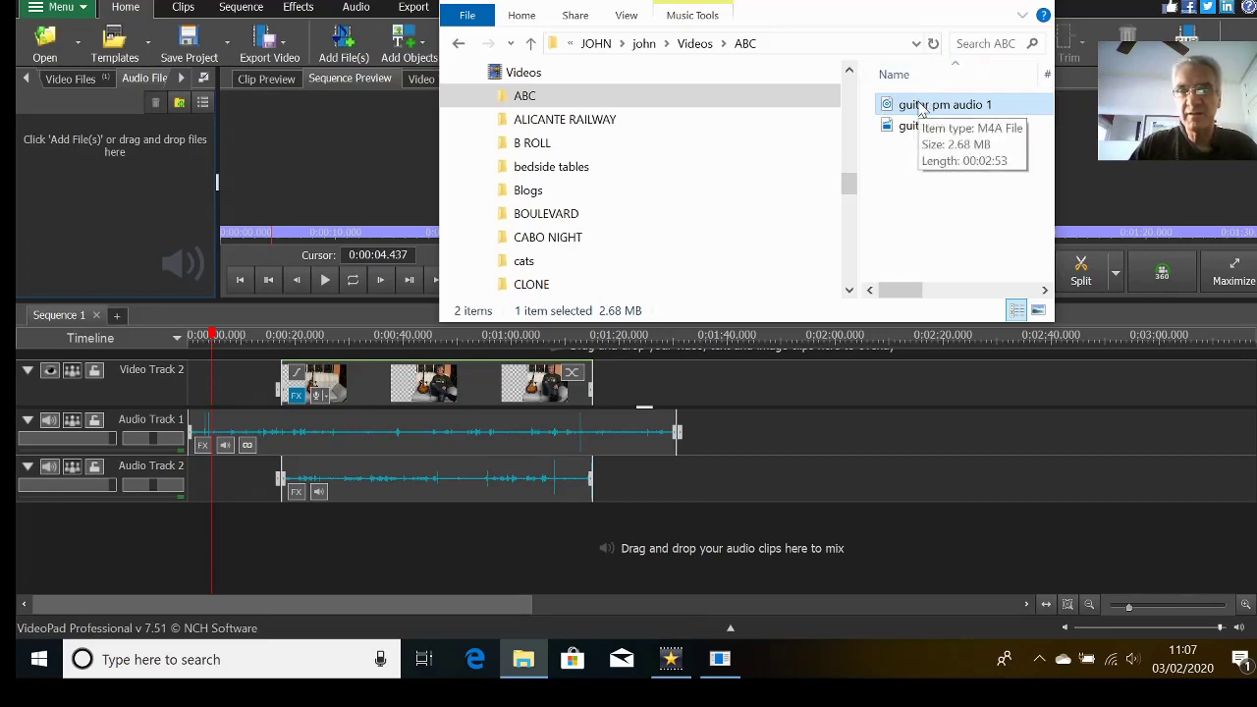
left_click_drag(920, 108, 88, 196)
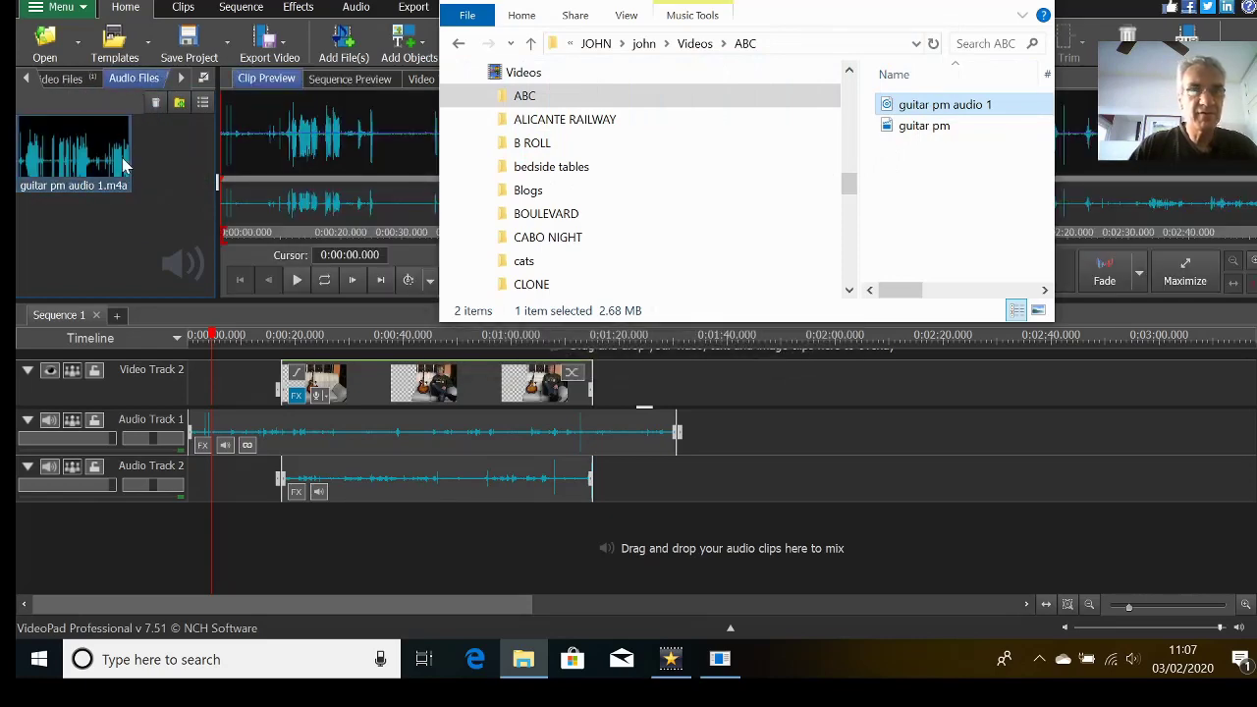
left_click(941, 3)
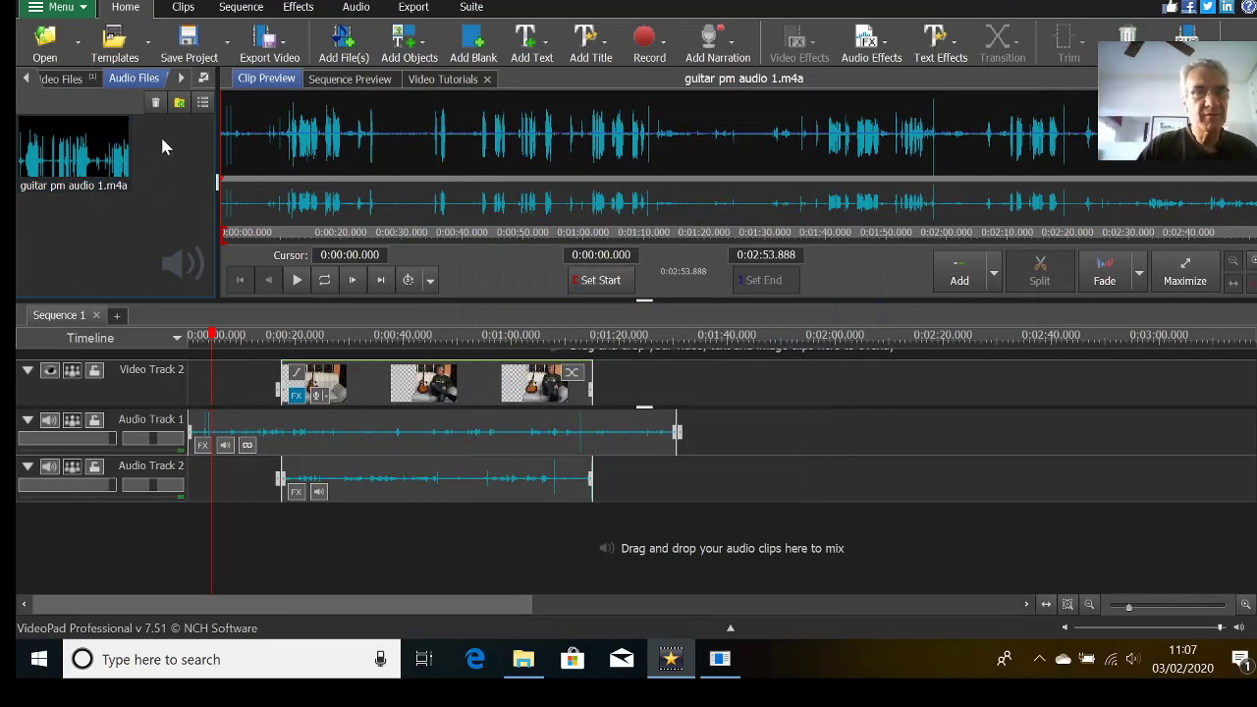
Step: Place guitar pm audio 1.m4a on a new Audio Track 3 below the existing audio, and expand that track
left_click_drag(62, 160, 343, 520)
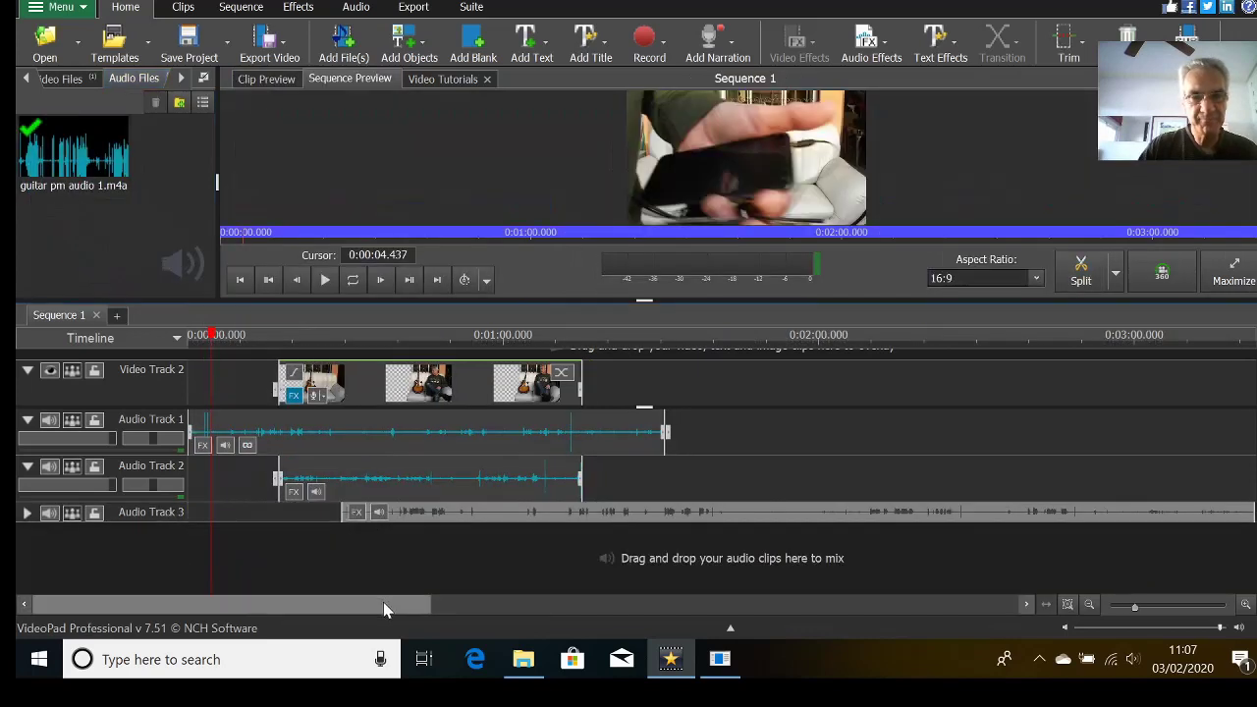
scroll(650, 501, "up", 5)
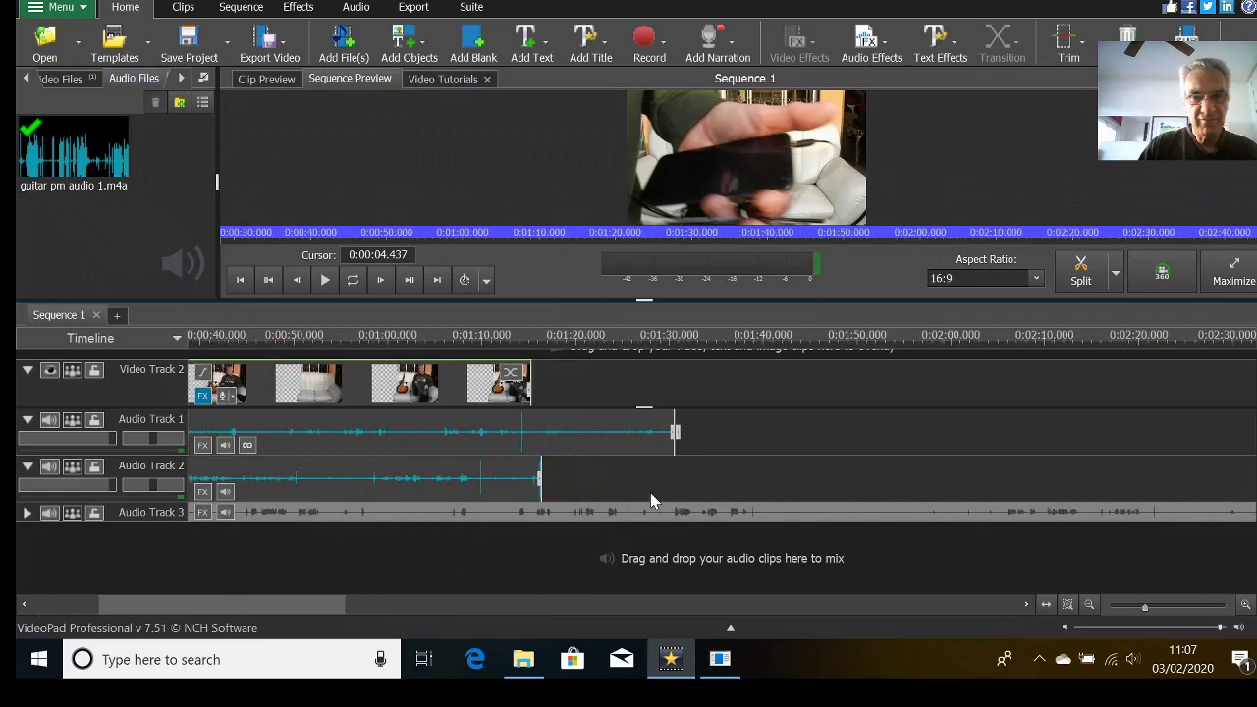
scroll(650, 496, "up", 5)
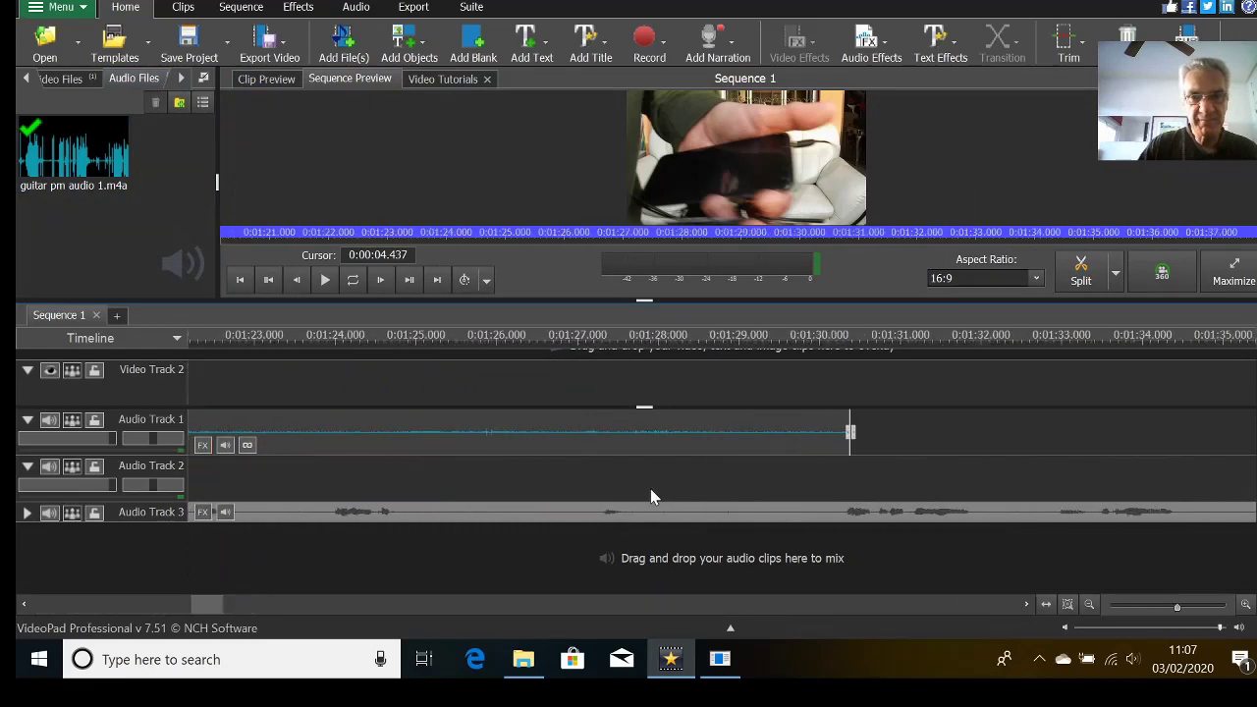
scroll(650, 496, "up", 4)
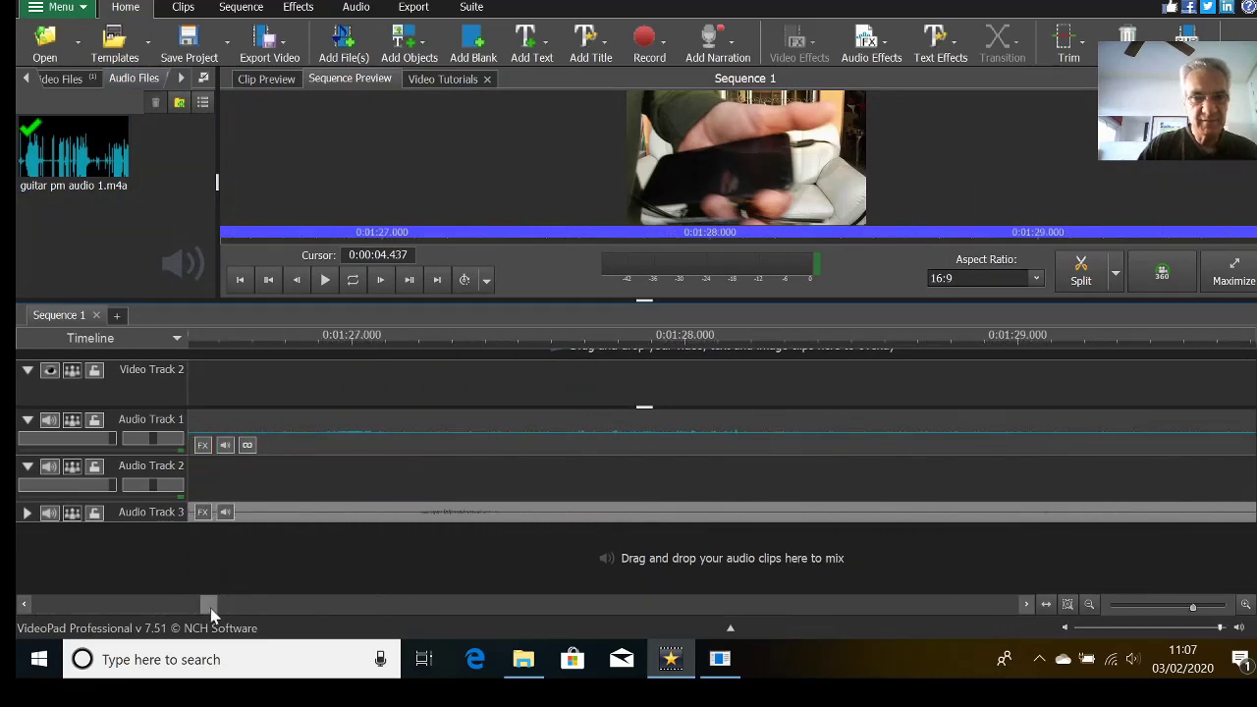
left_click_drag(217, 612, 97, 616)
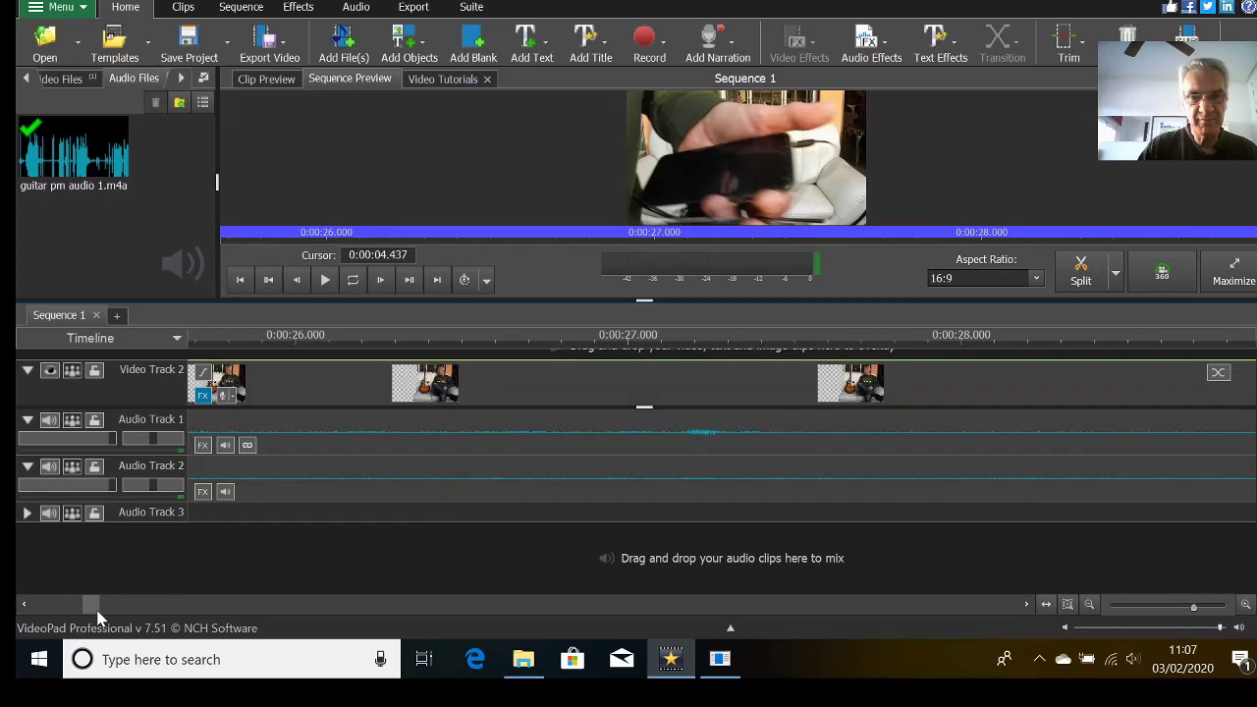
scroll(734, 587, "down", 2)
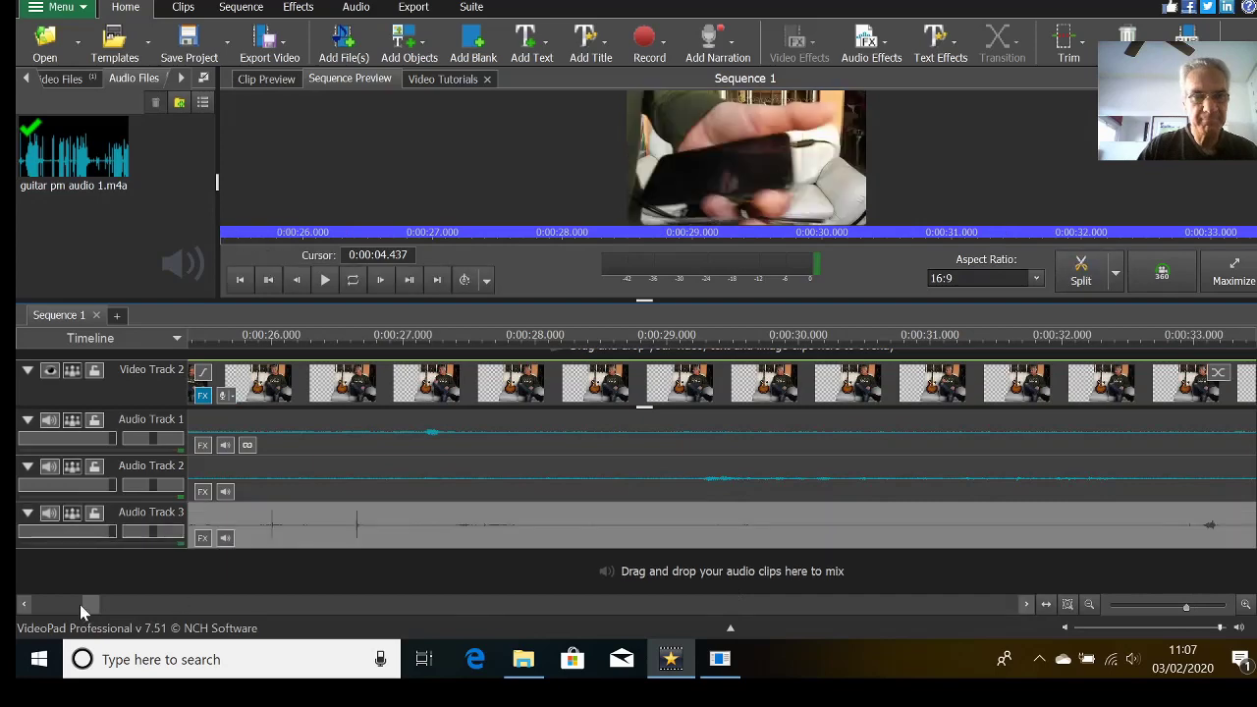
left_click_drag(81, 604, 60, 609)
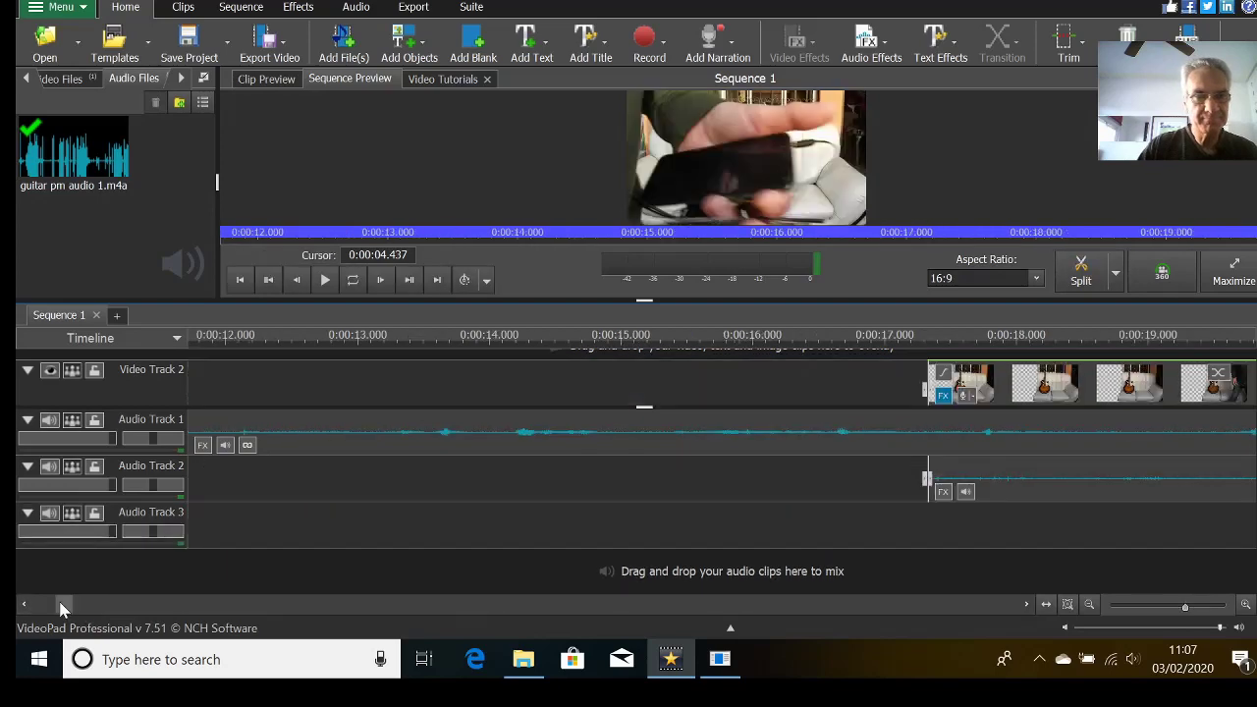
scroll(331, 571, "down", 3)
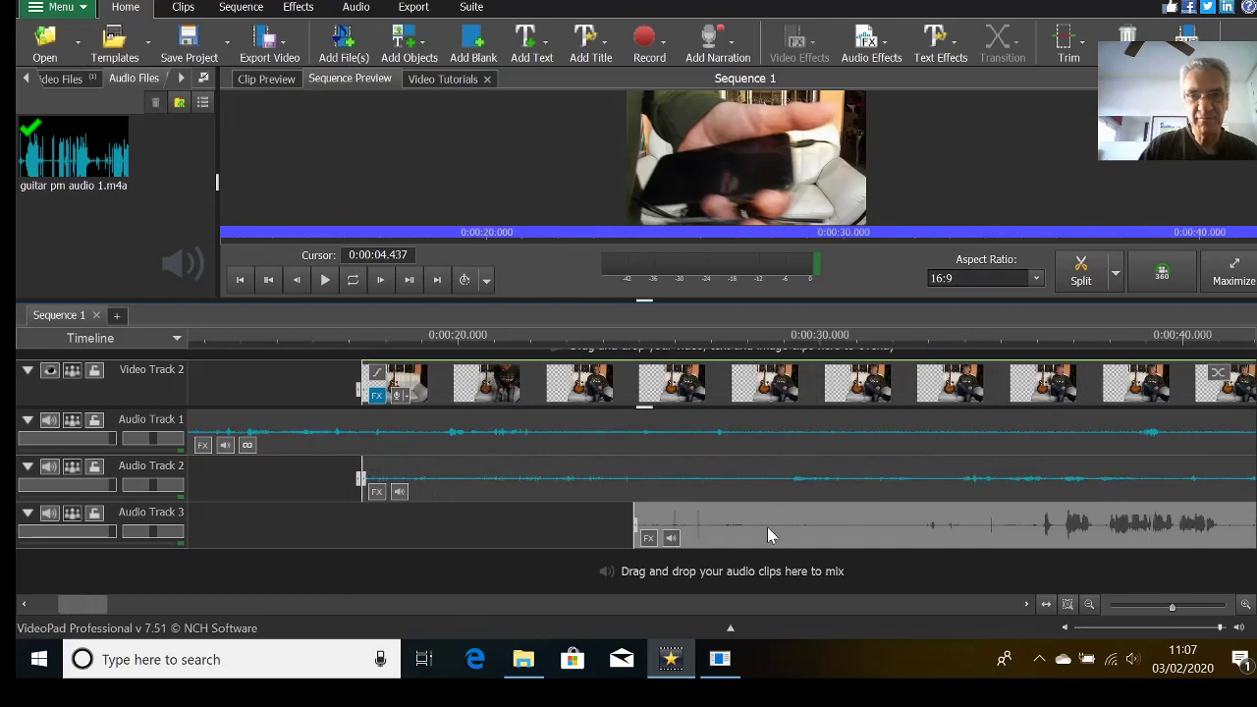
Step: Move the Audio Track 3 clip back to the start of the sequence
left_click_drag(767, 535, 237, 577)
scroll(248, 577, "down", 2)
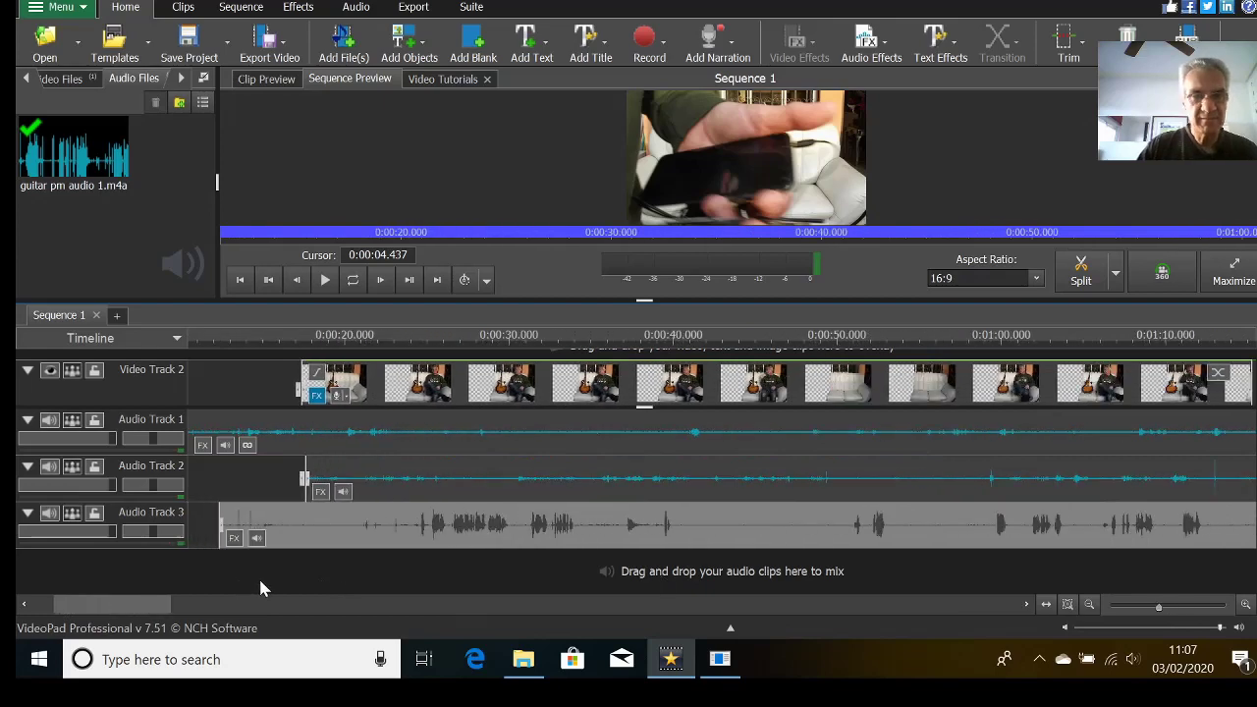
left_click_drag(320, 546, 213, 560)
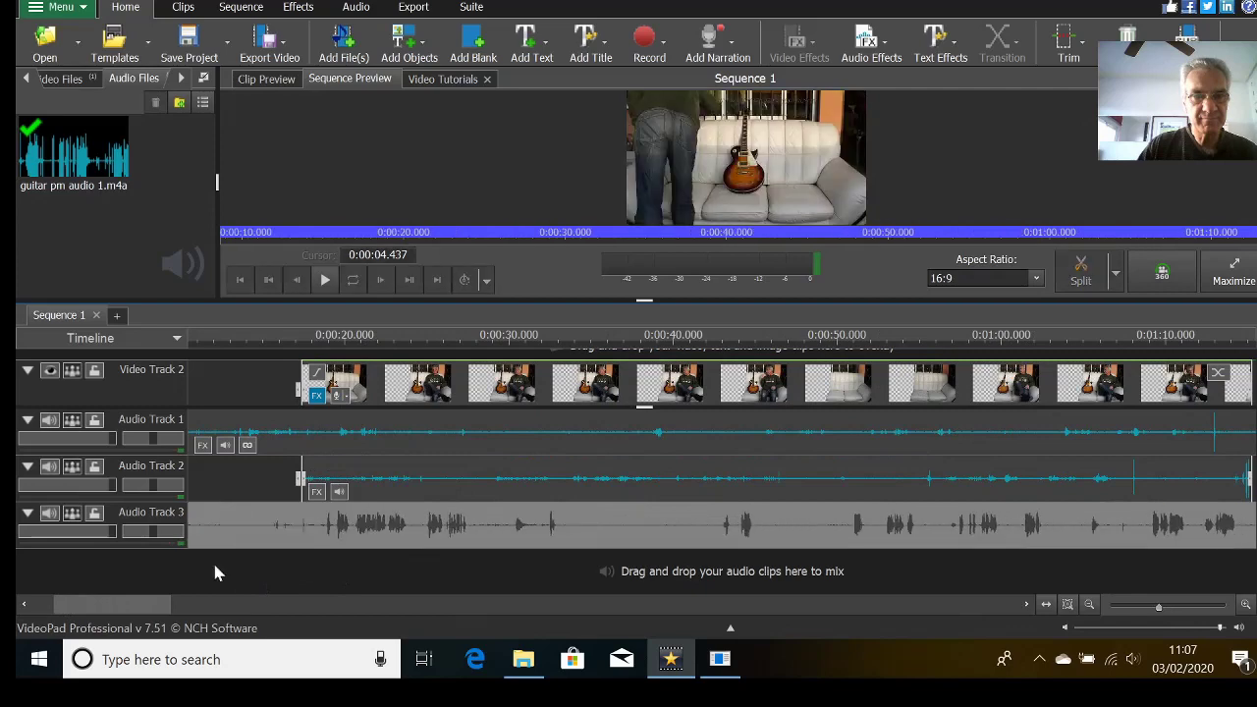
scroll(238, 595, "down", 1)
scroll(241, 591, "down", 2)
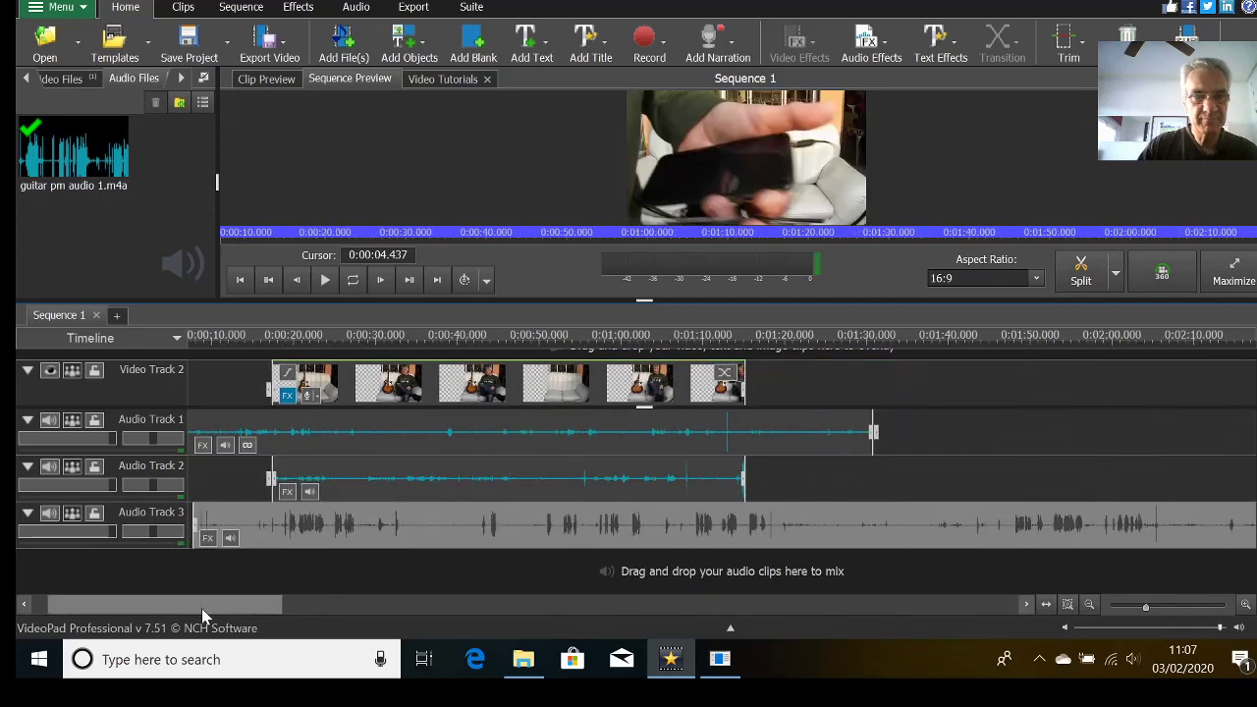
left_click_drag(201, 608, 151, 605)
left_click_drag(448, 517, 386, 517)
Step: Shift the Audio Track 3 clip later so its two opening spikes roughly line up with those on Audio Track 1
scroll(650, 492, "up", 6)
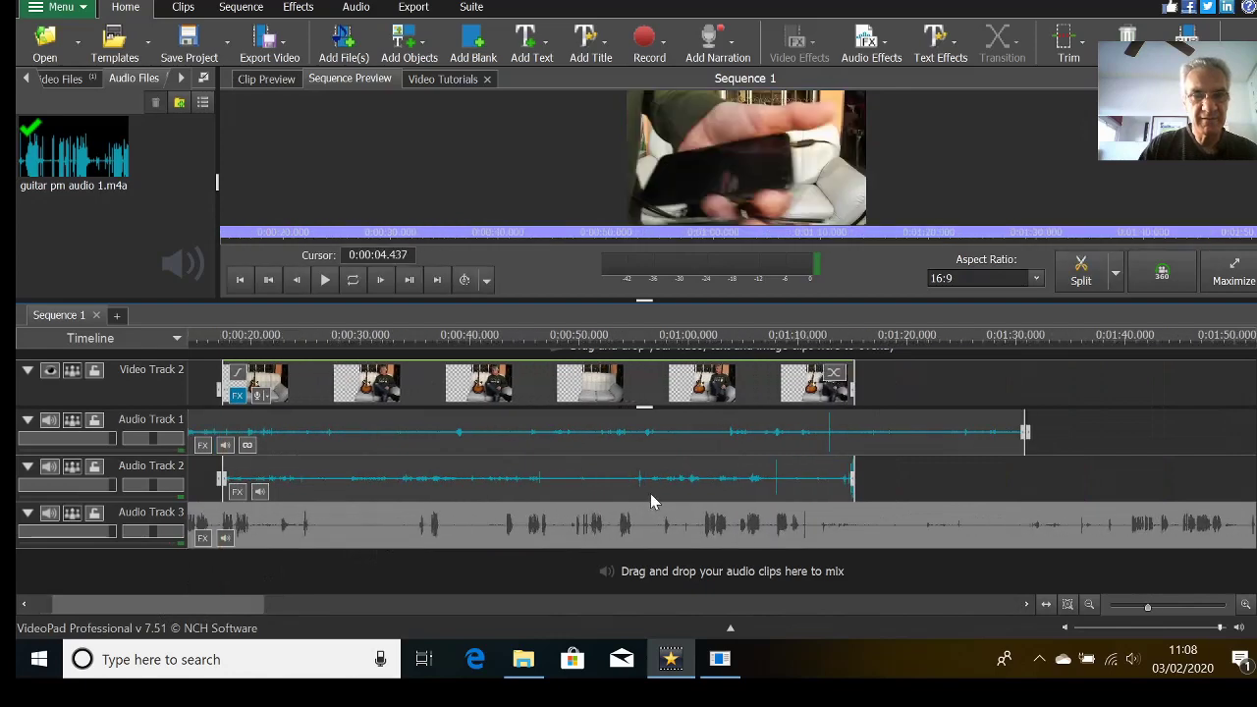
scroll(658, 491, "up", 1)
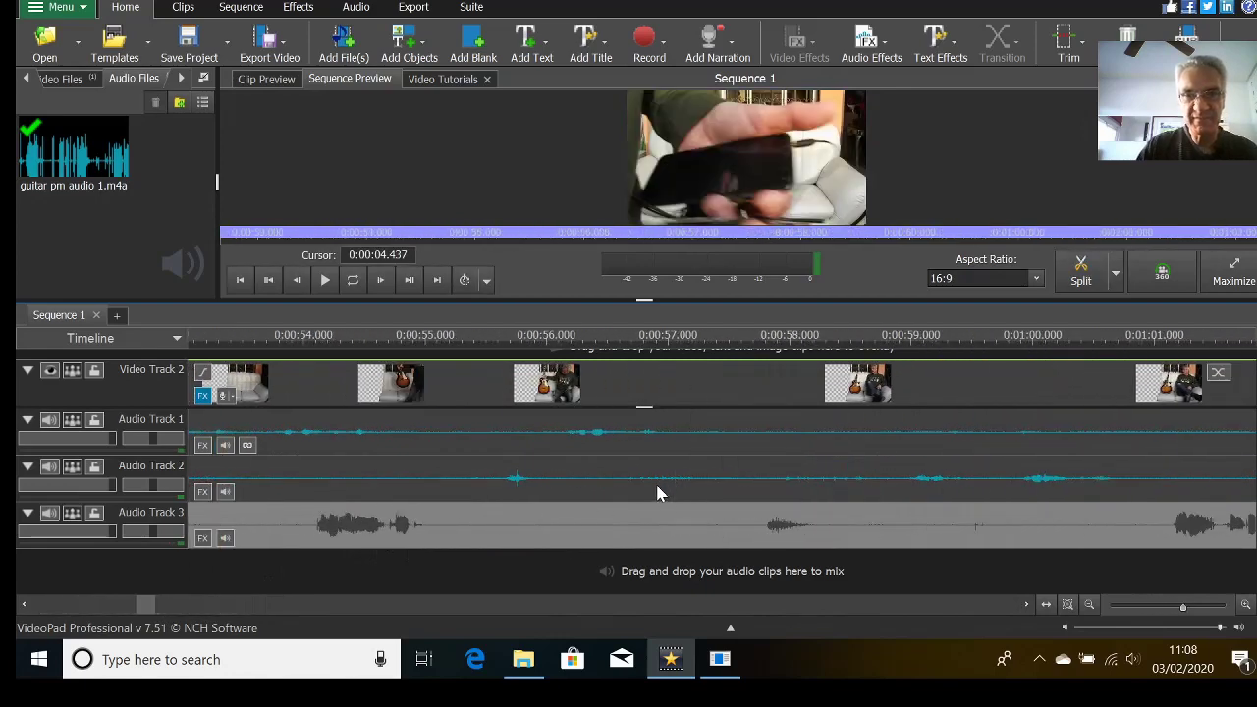
left_click_drag(150, 614, 34, 611)
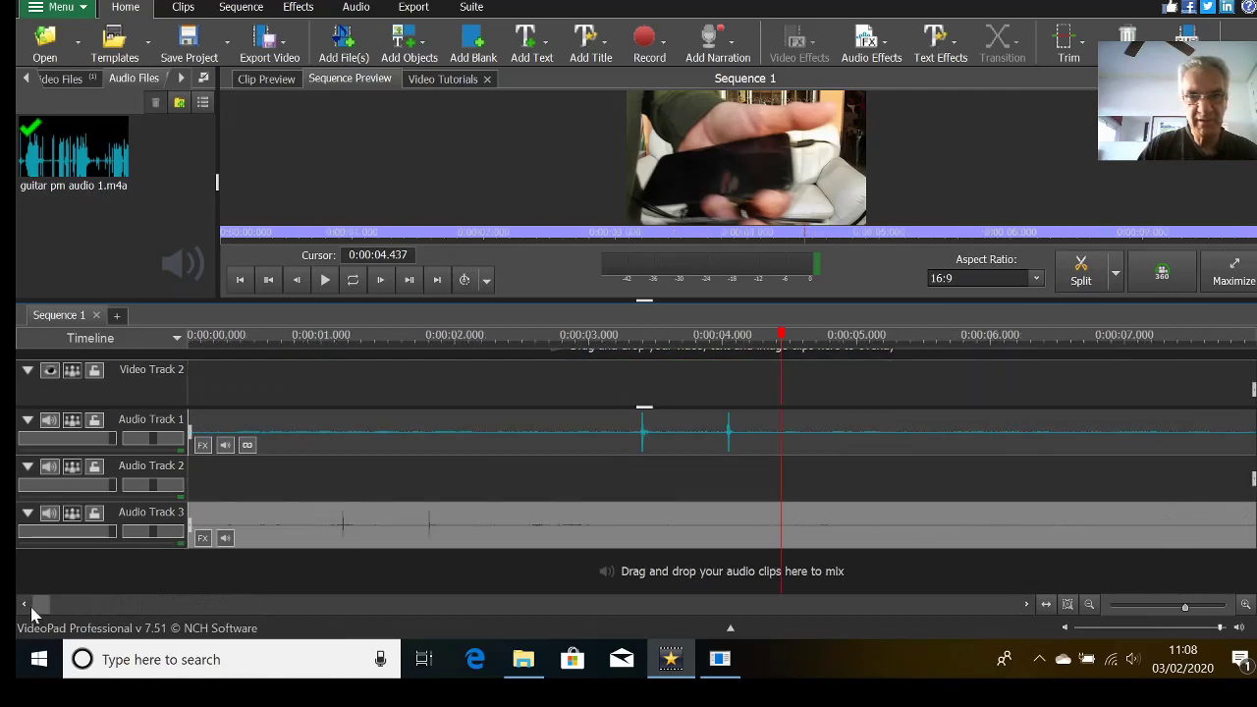
scroll(285, 562, "down", 4)
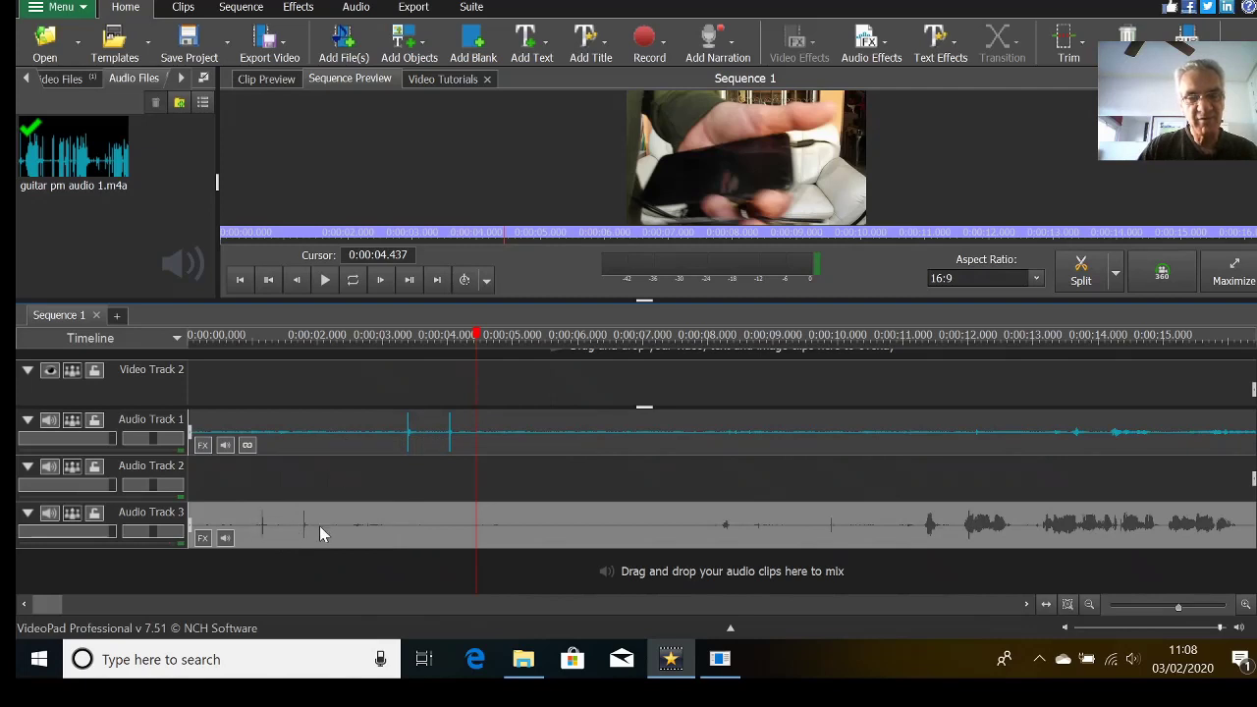
left_click_drag(383, 528, 524, 524)
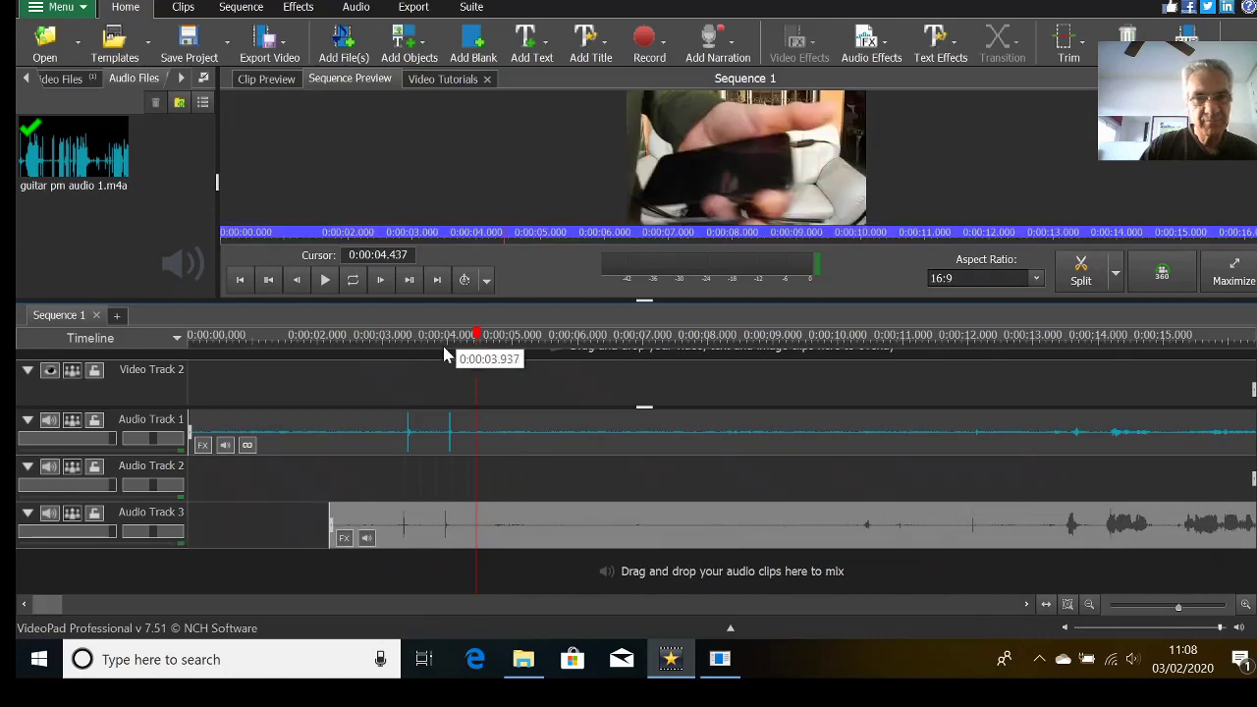
Step: Place the cursor at 0:00:04.048 on Audio Track 1's second spike and fine-align the matching Audio Track 3 spike to it
left_click_drag(478, 337, 451, 341)
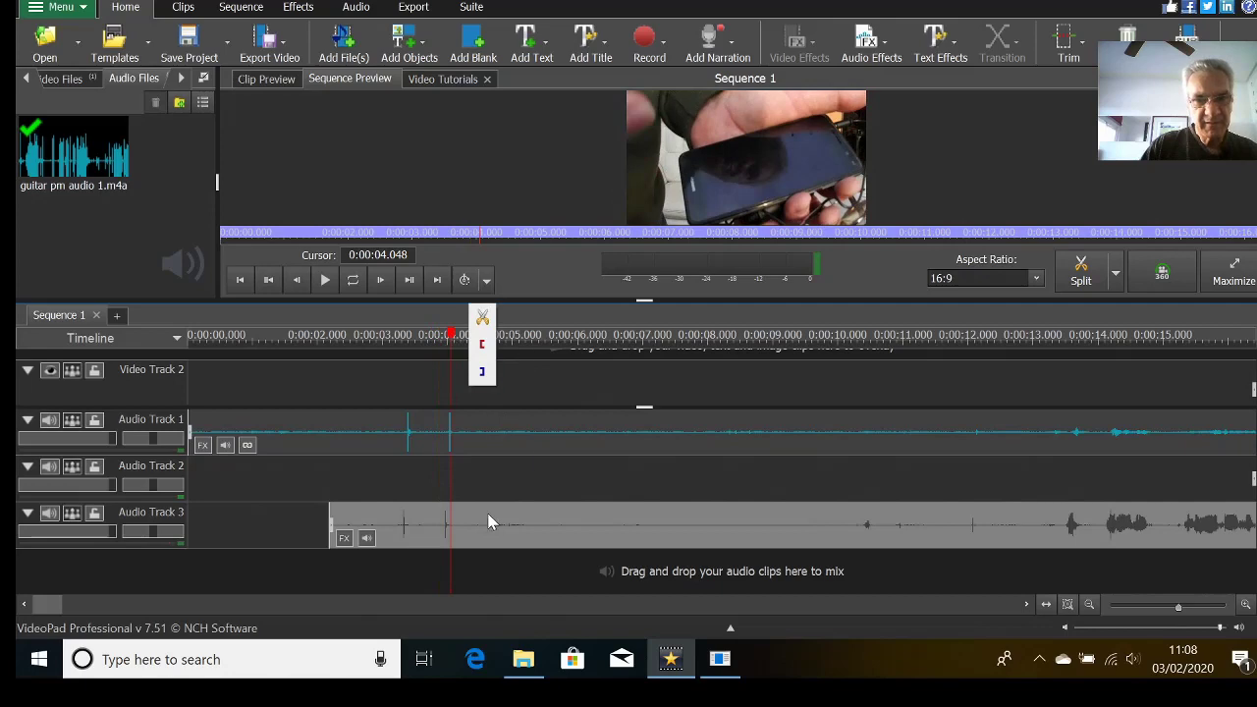
scroll(435, 501, "up", 5)
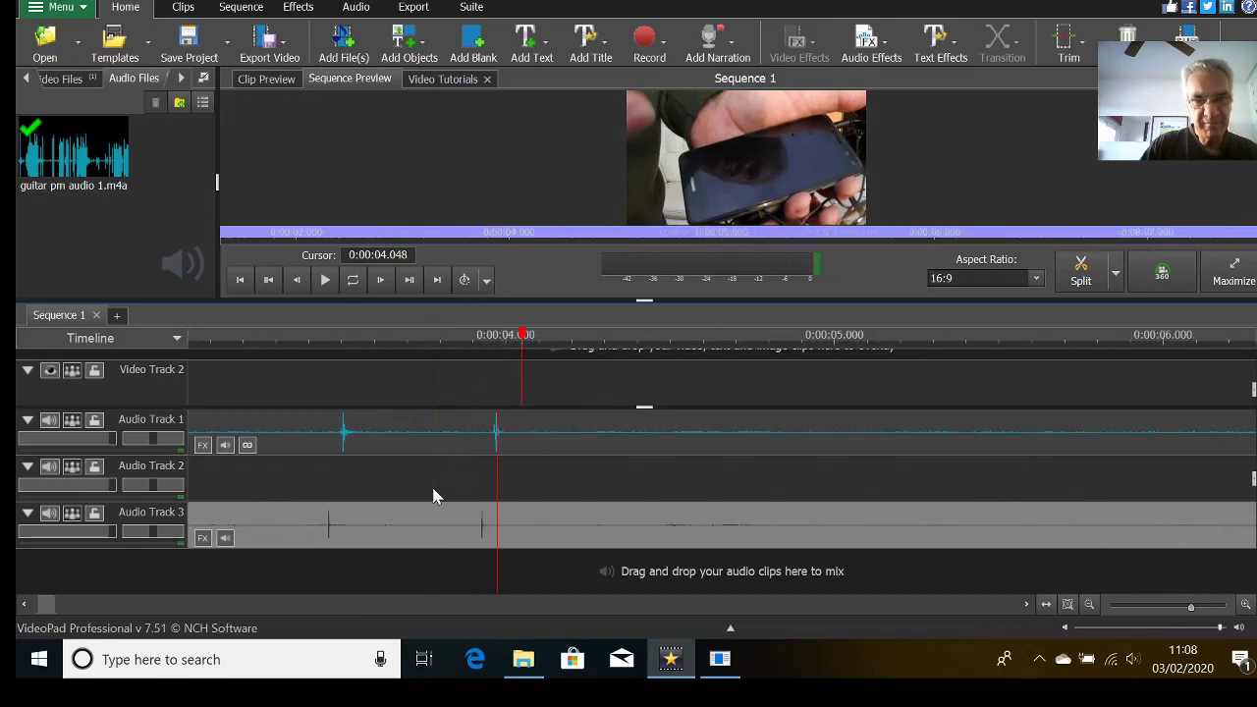
left_click_drag(657, 527, 690, 529)
scroll(589, 435, "down", 5)
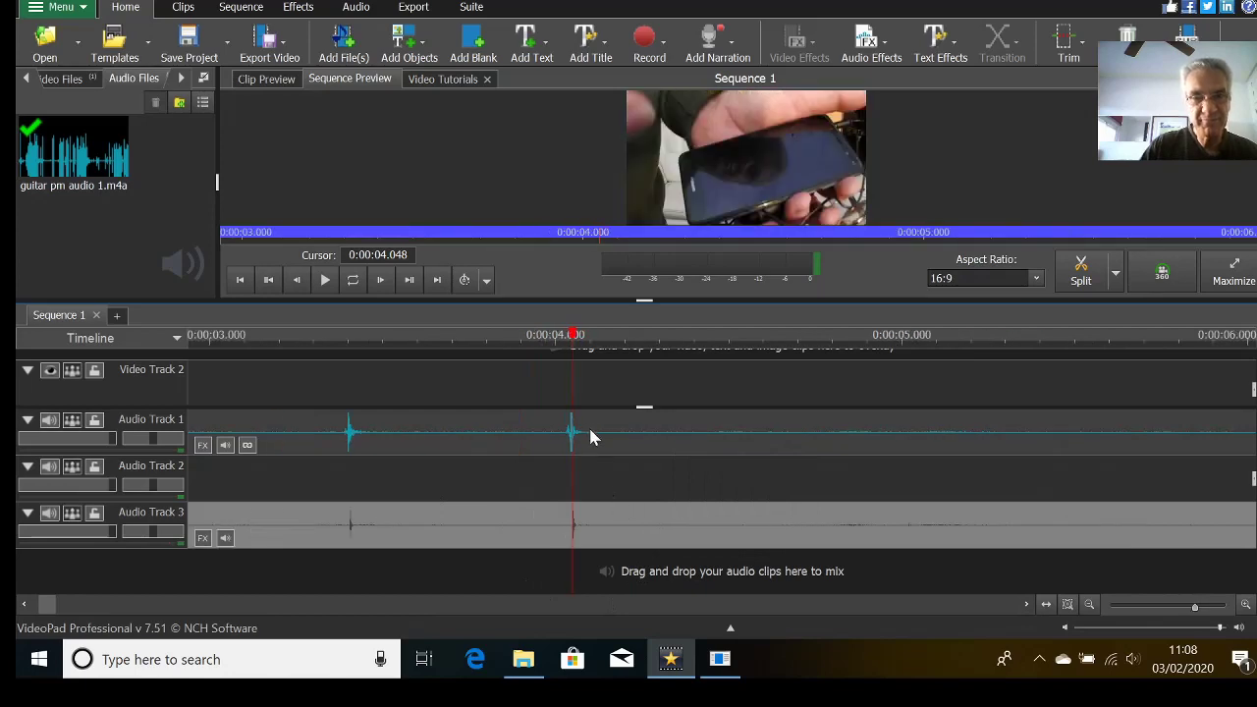
scroll(559, 470, "down", 5)
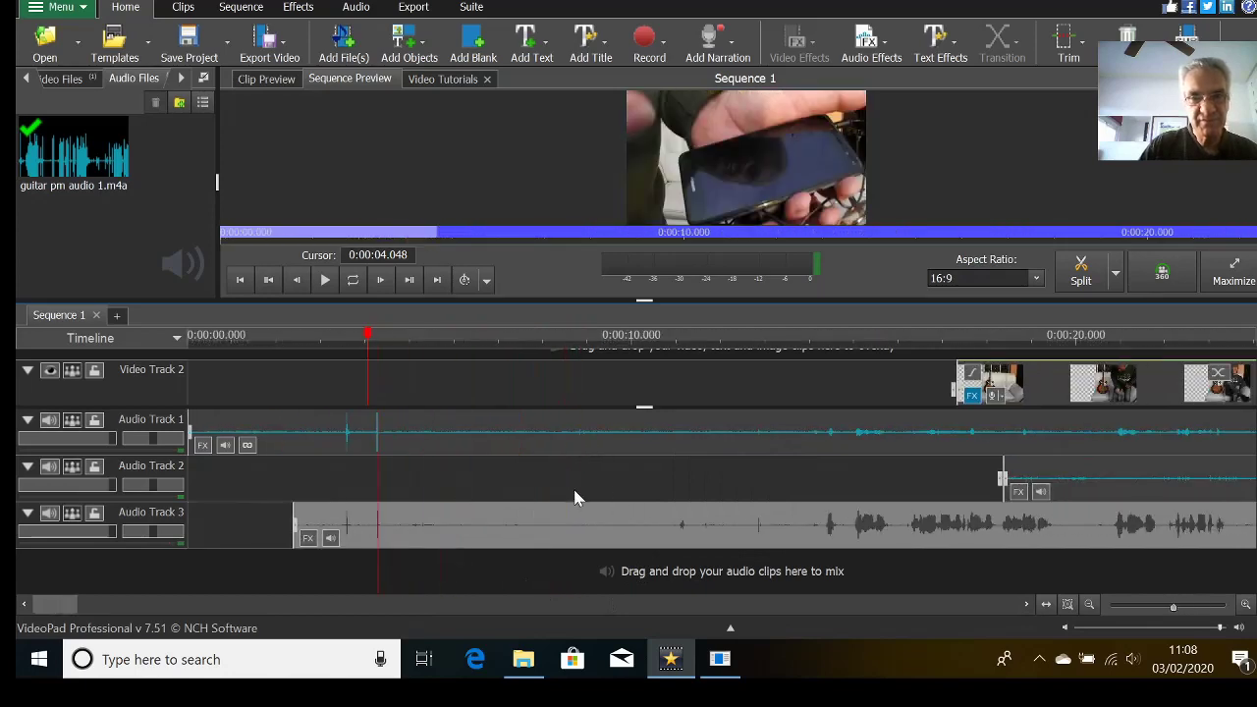
scroll(577, 495, "down", 1)
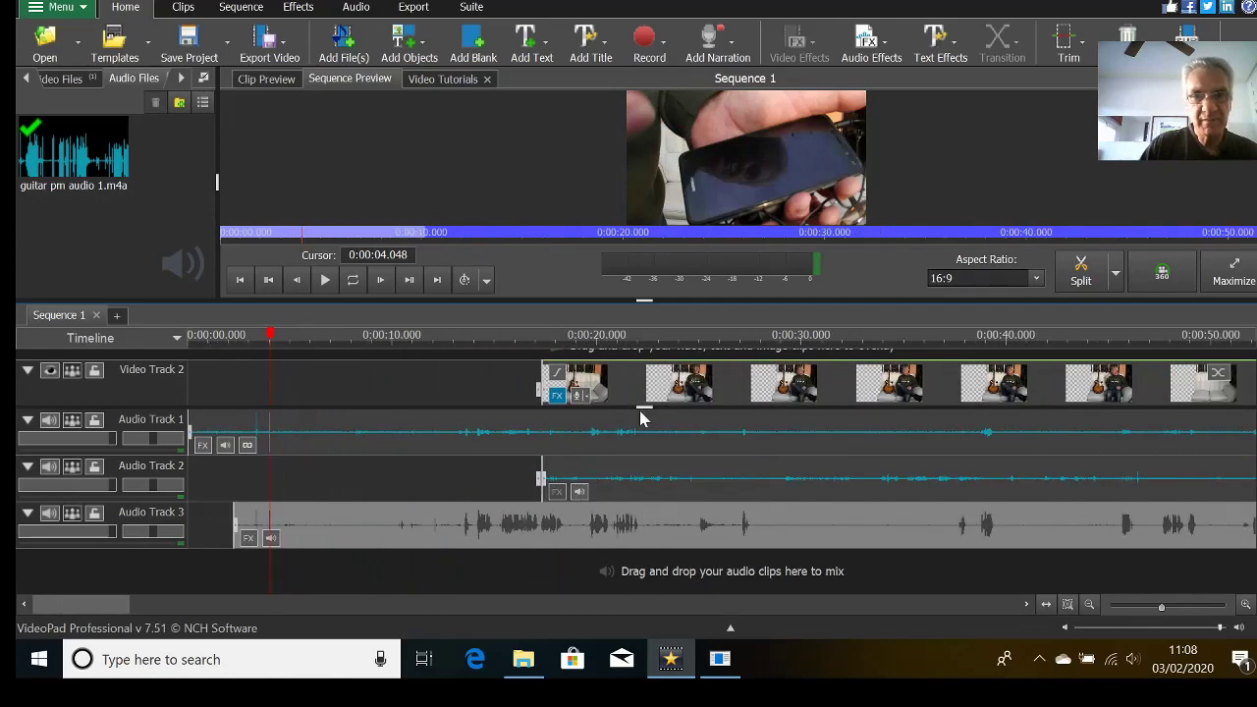
Step: Enlarge the video track area and play the sequence from the beginning to check the audio sync
left_click(641, 413)
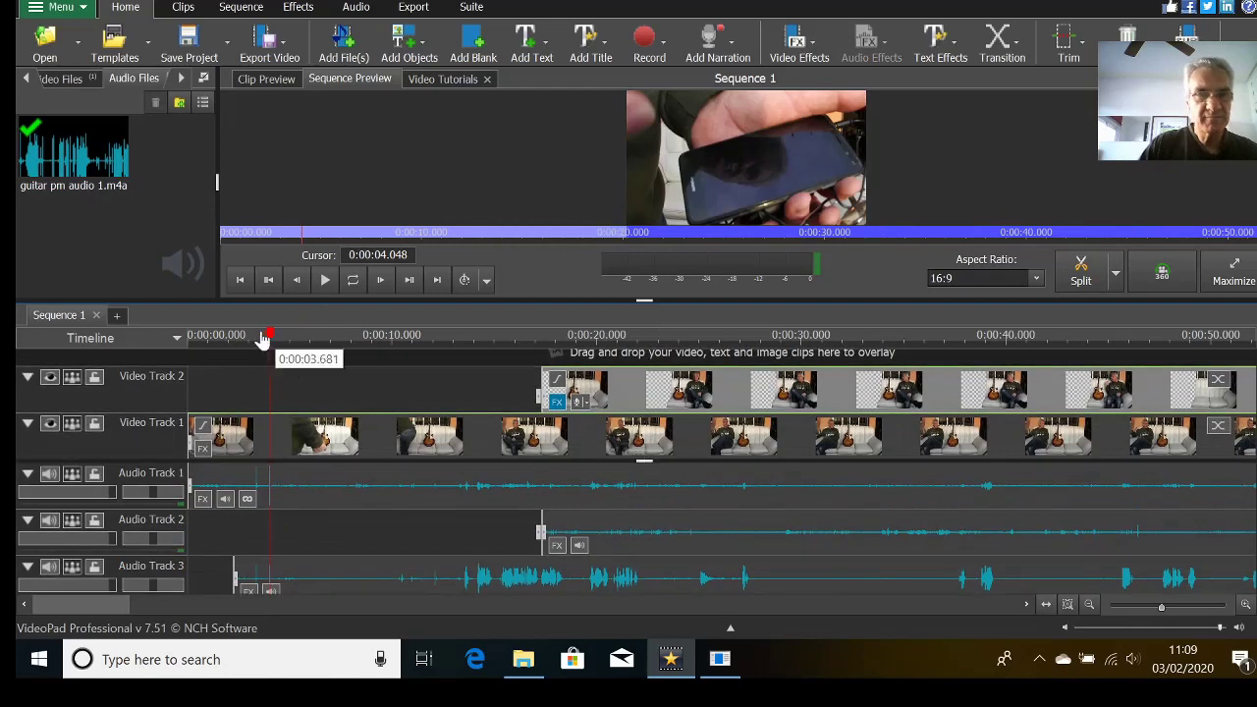
left_click(240, 281)
key("space")
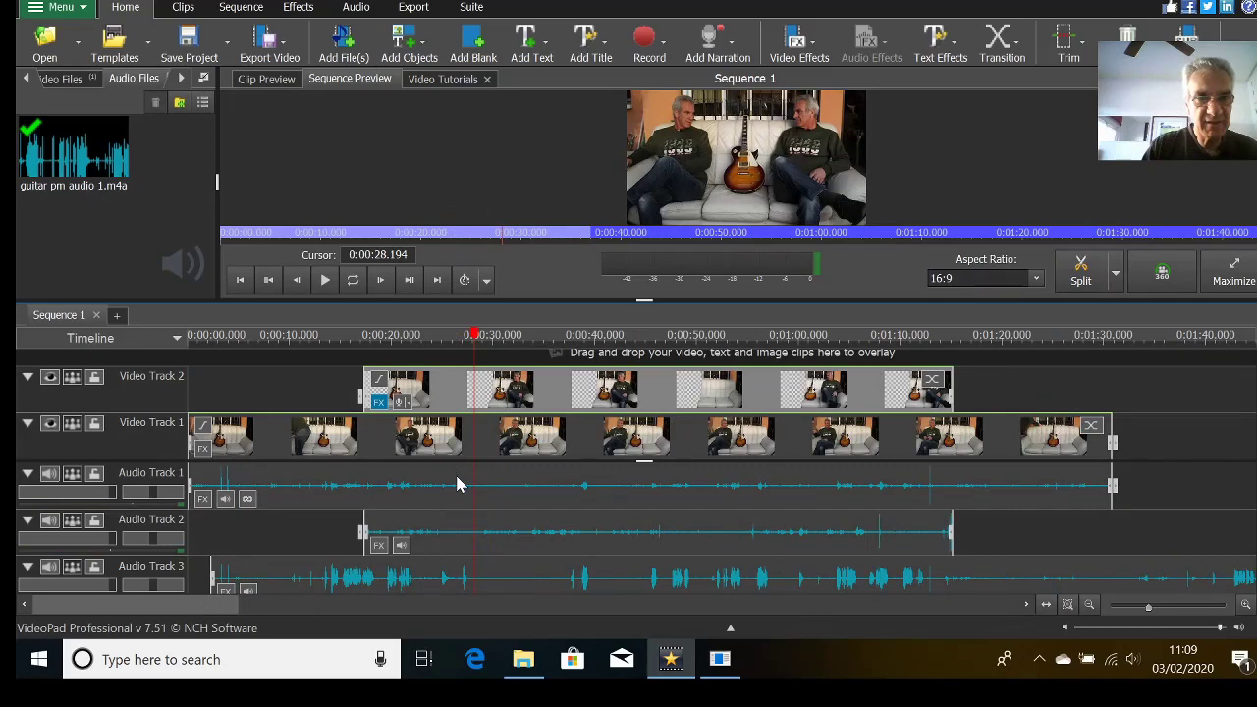
scroll(457, 484, "down", 1)
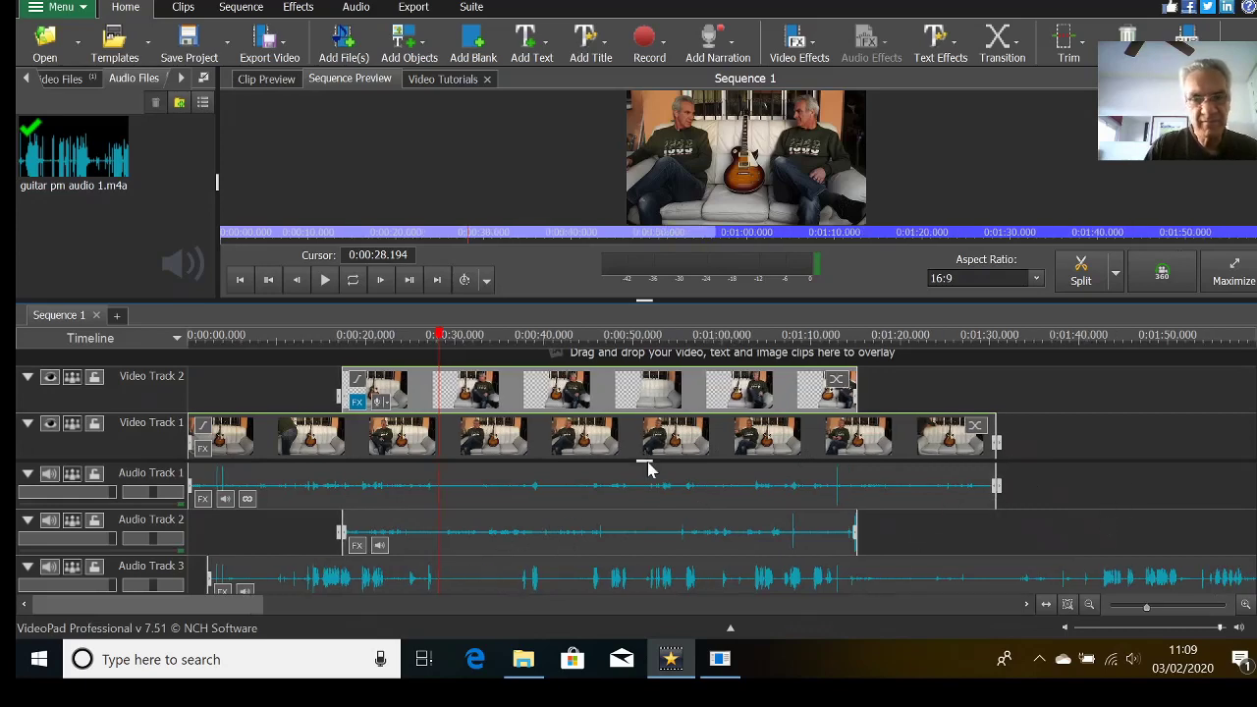
Step: Enlarge the audio track area and split the Audio Track 3 clip at 0:01:30.734, where the Audio Track 1 clip ends
key("Delete")
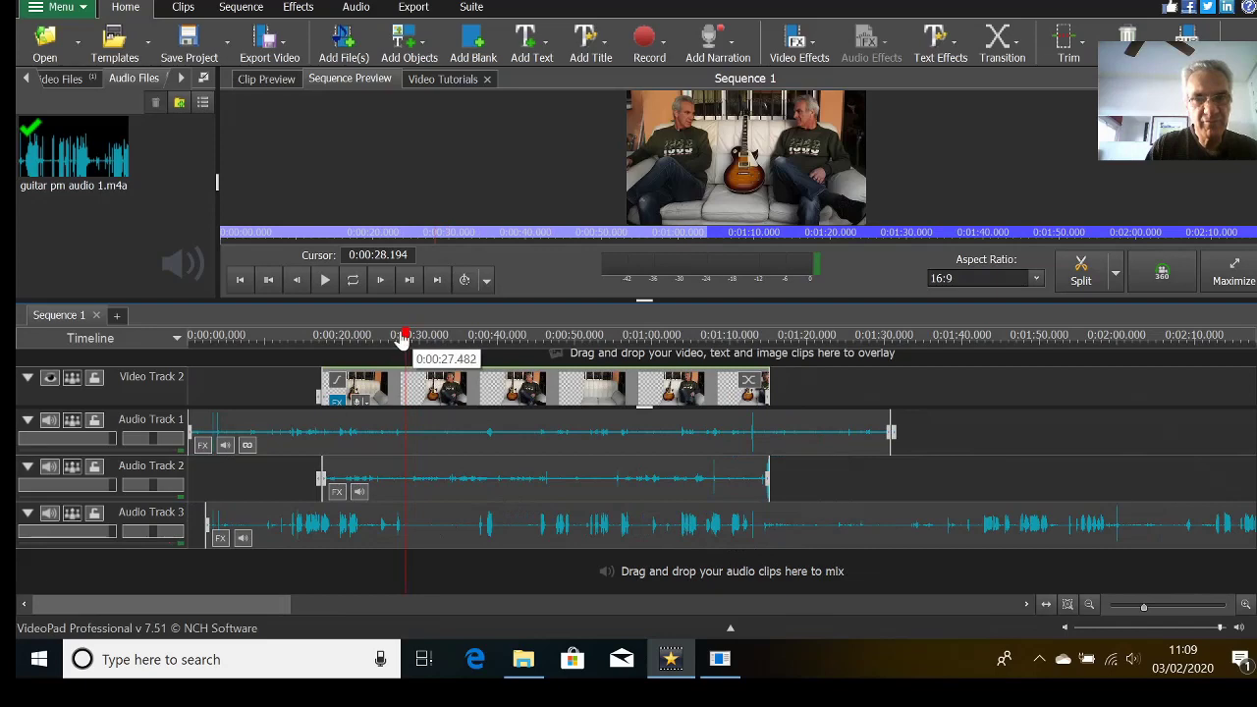
left_click(445, 336)
left_click_drag(458, 341, 891, 332)
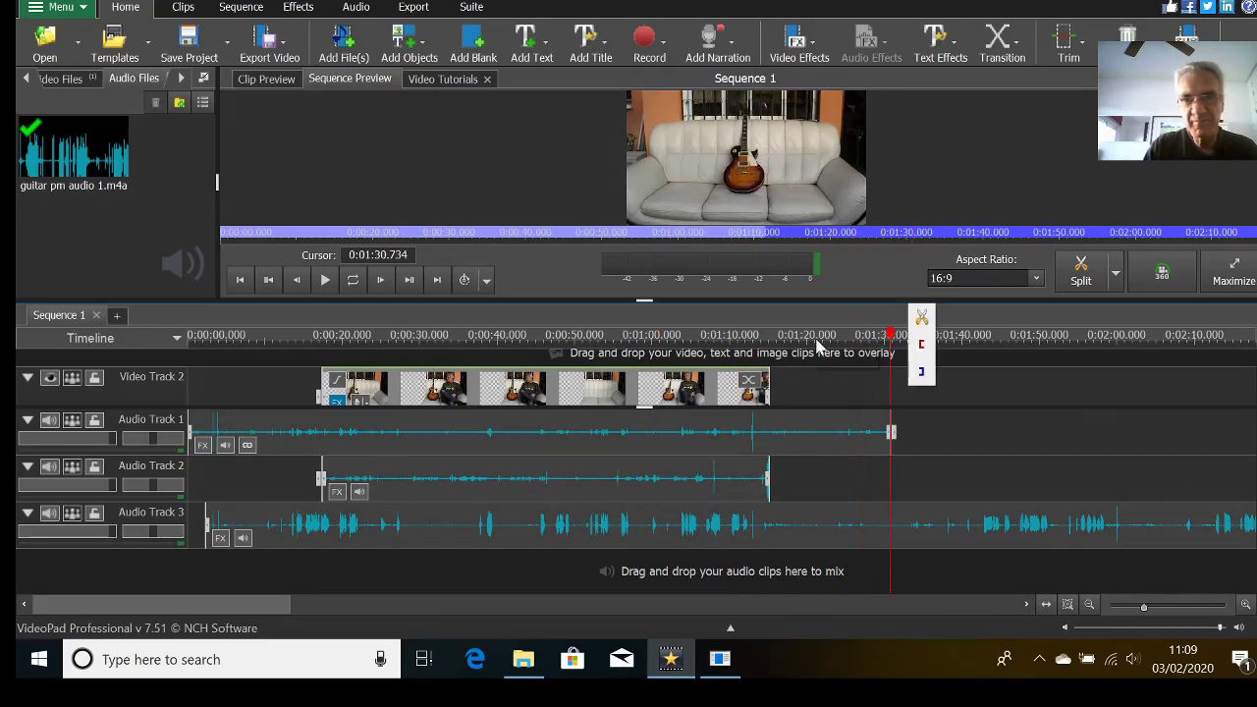
left_click(1092, 283)
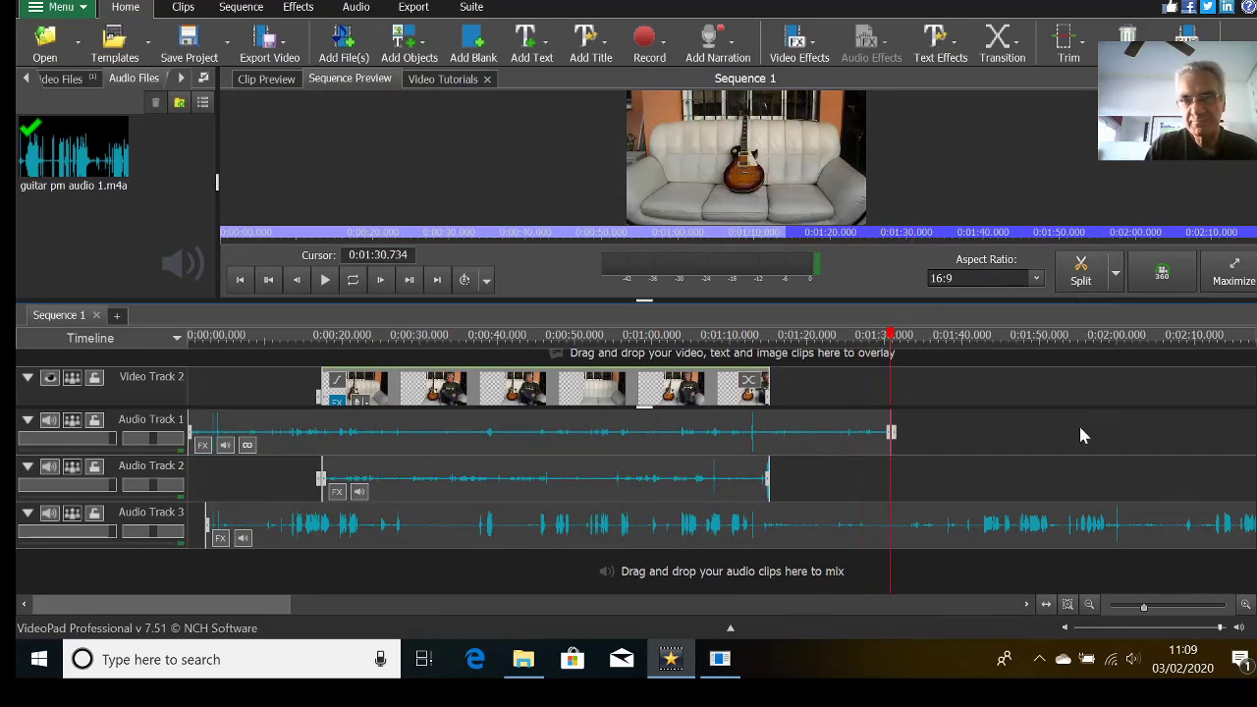
left_click(937, 524)
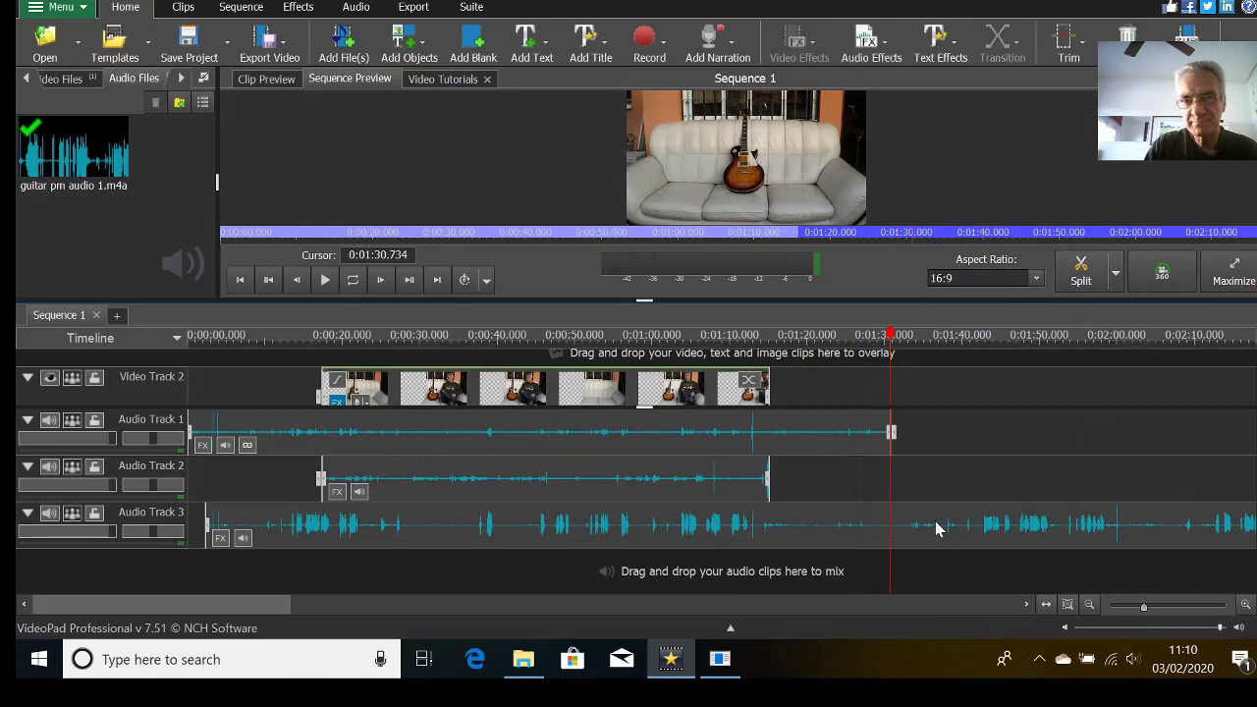
left_click(1082, 276)
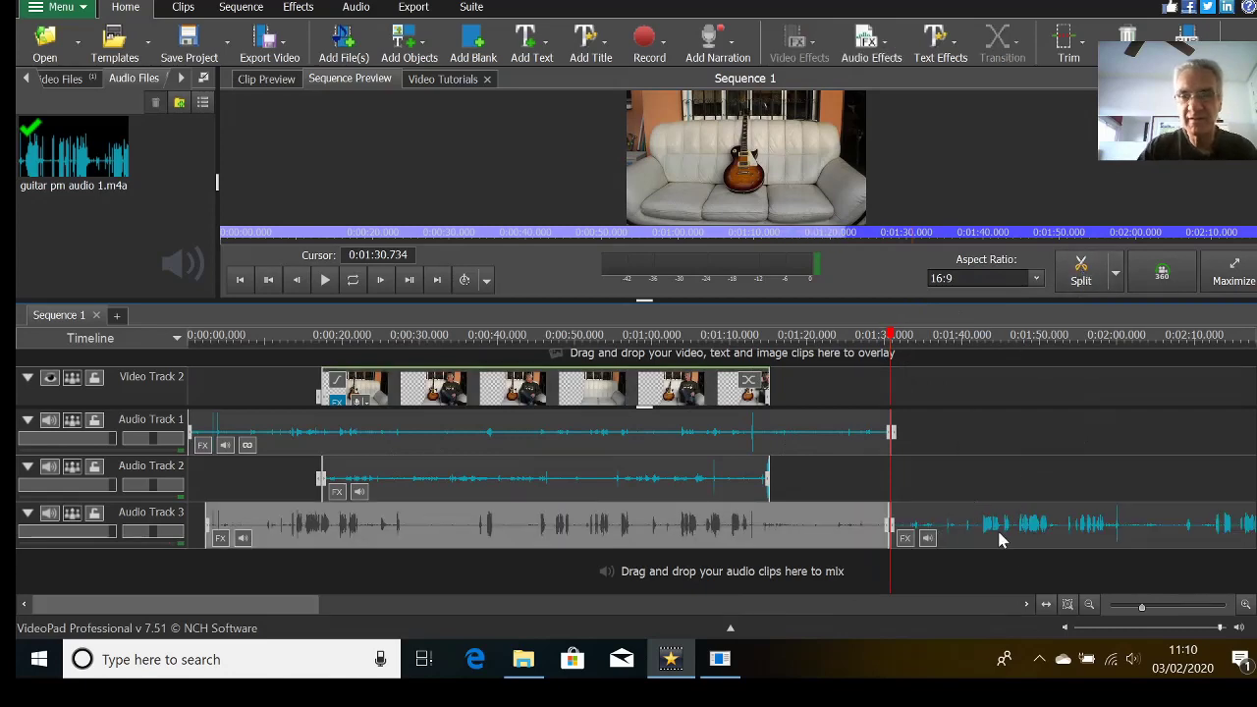
Step: Move the second part of the split audio to a new Audio Track 4, roughly aligning its spike with Audio Track 2's at 0:00:46.931
left_click_drag(996, 530, 402, 577)
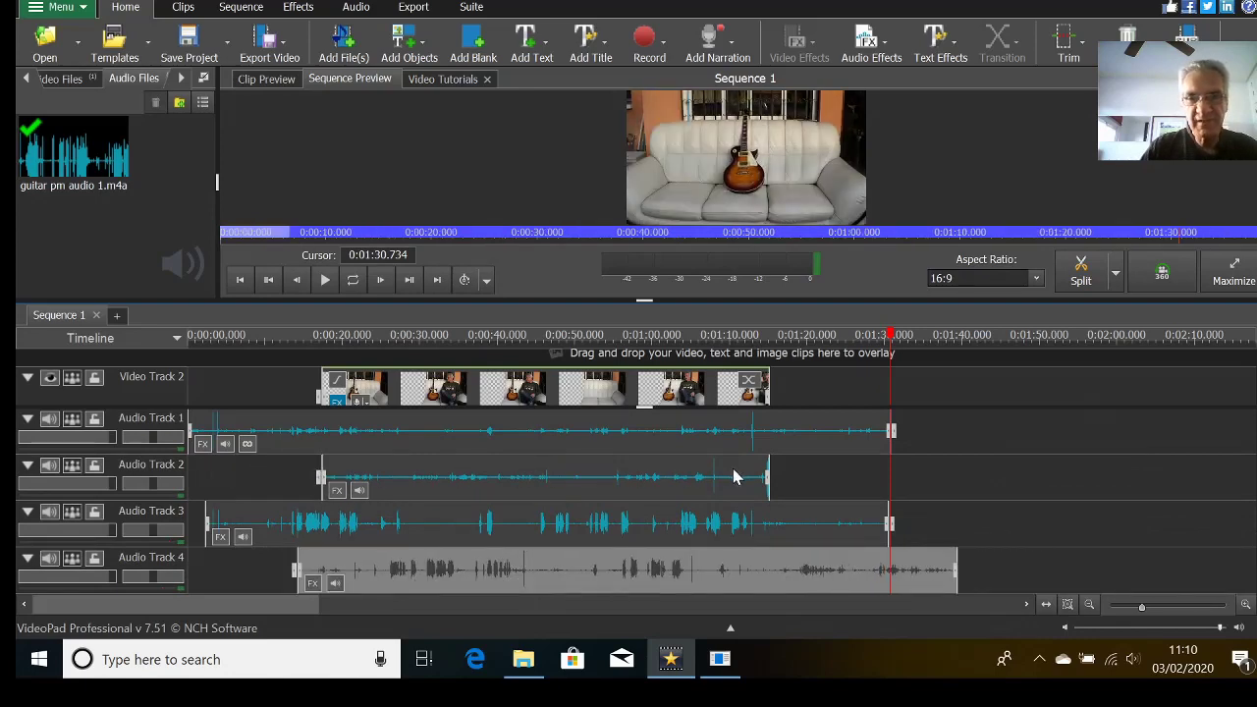
left_click(552, 339)
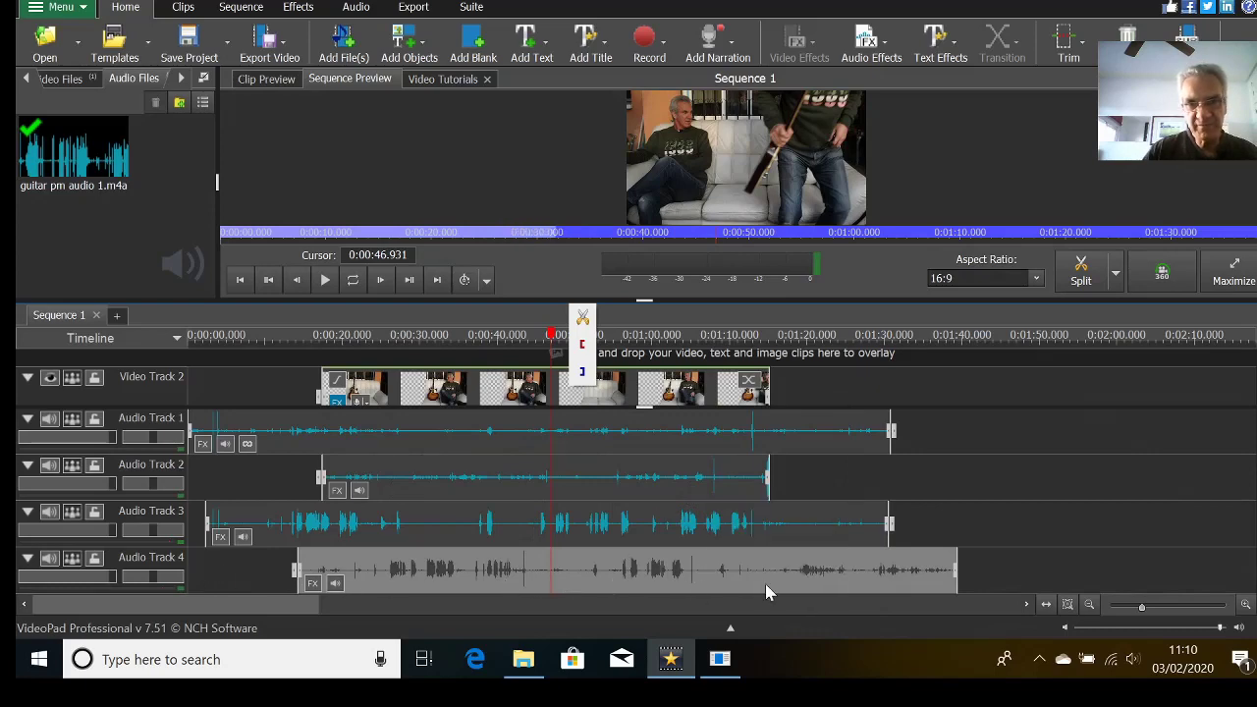
left_click_drag(783, 574, 807, 574)
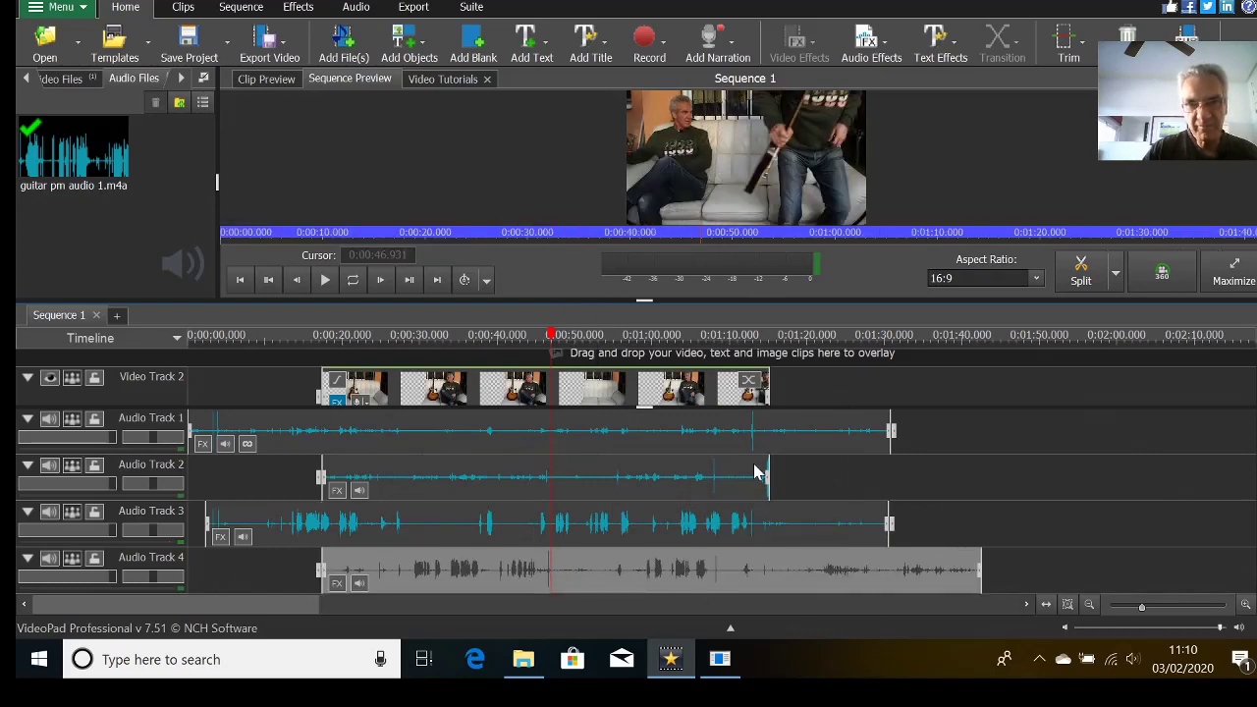
Step: Place the cursor at 0:01:08.096 on Audio Track 2's spike and fine-align the matching Audio Track 4 spike to it
scroll(771, 466, "up", 5)
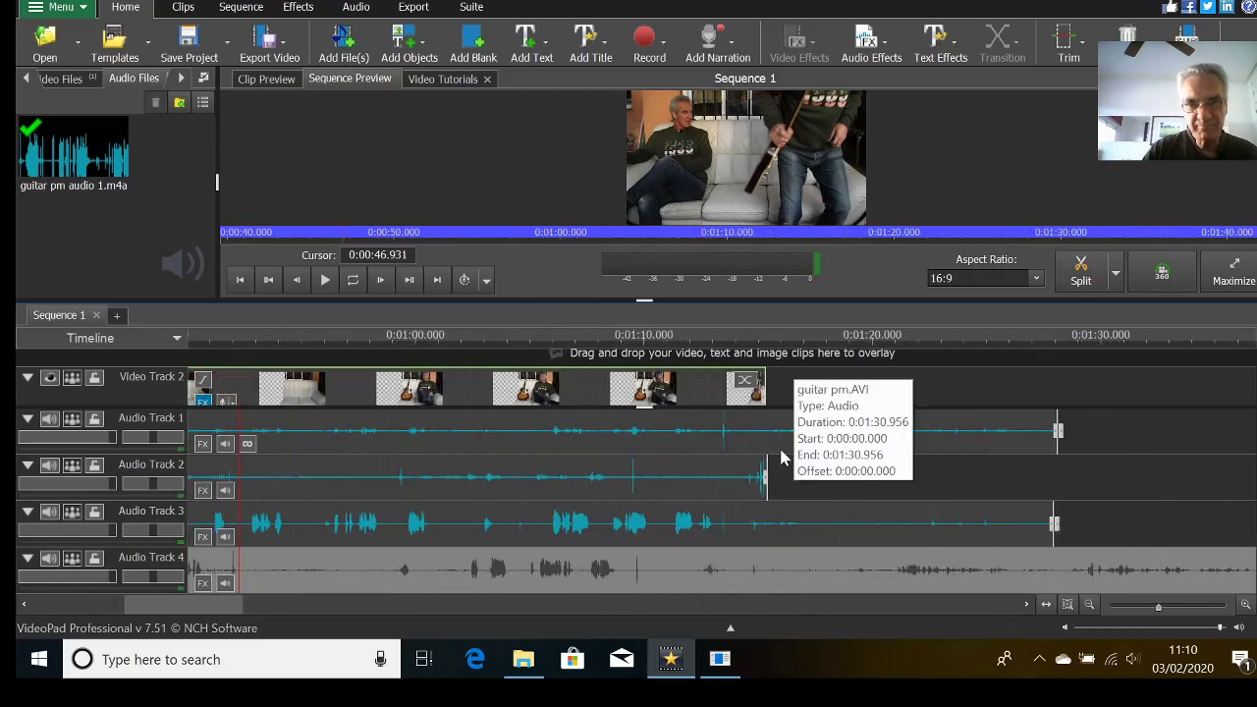
left_click(544, 340)
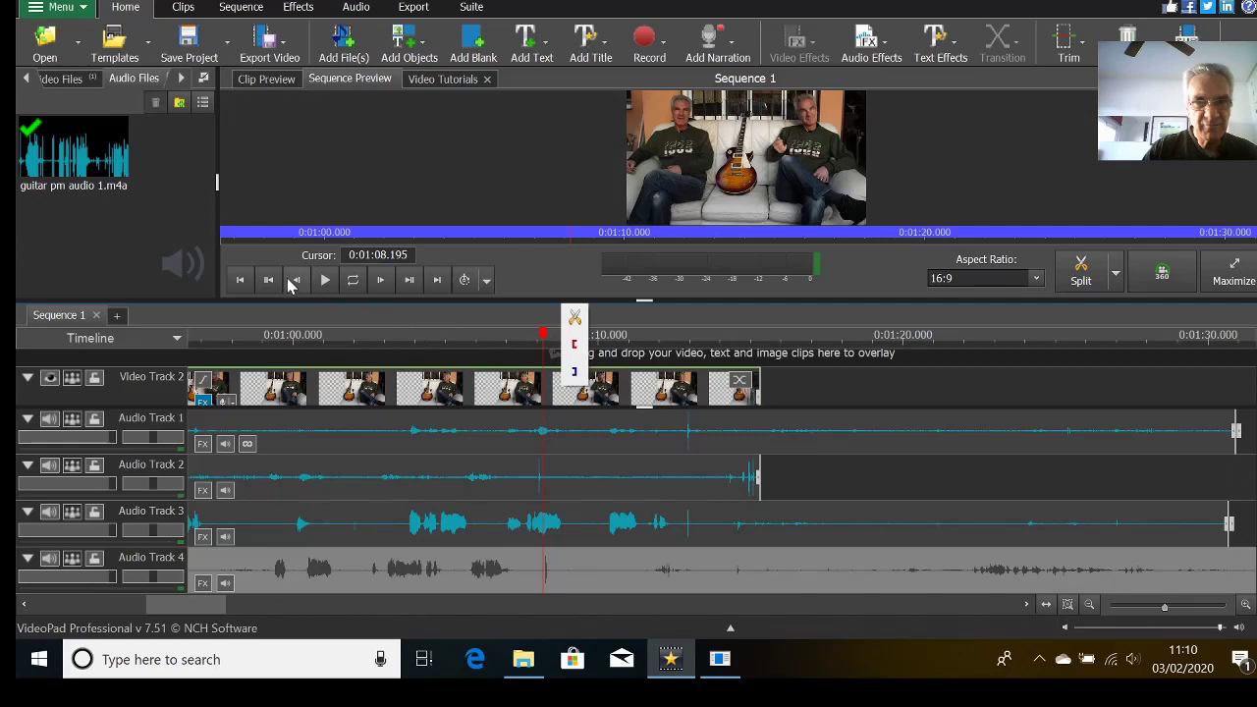
left_click(296, 280)
left_click(297, 280)
left_click(297, 281)
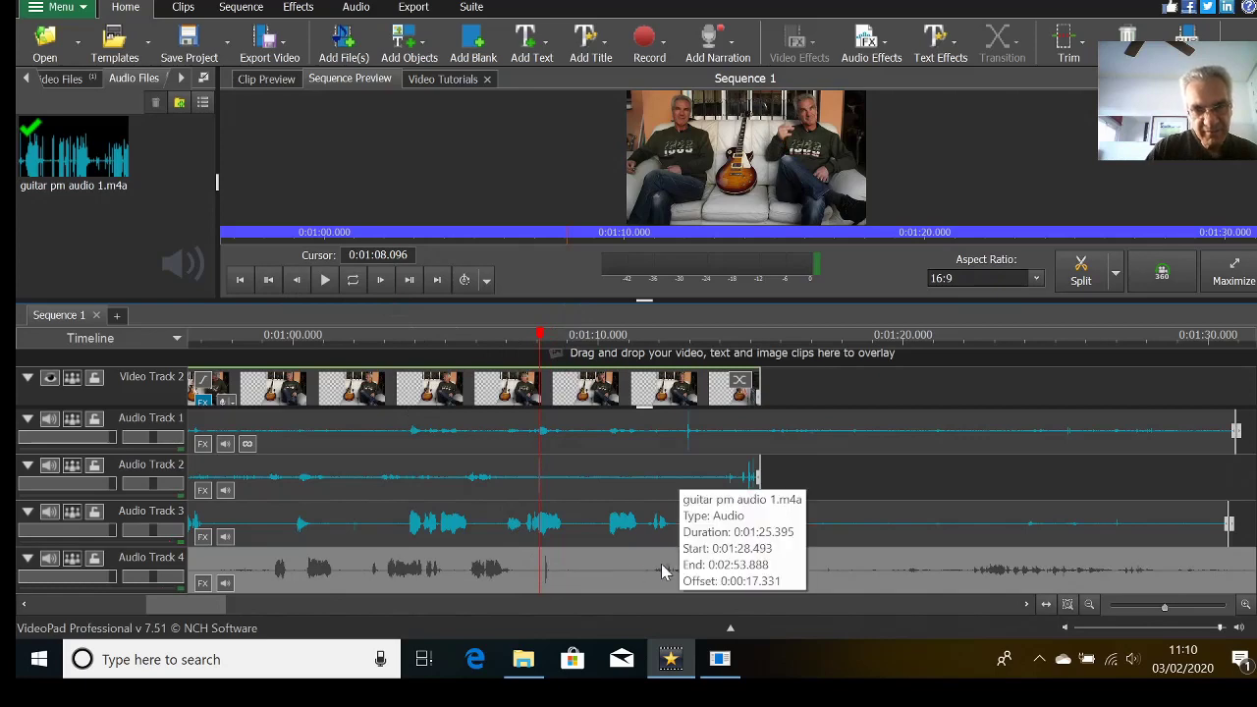
left_click_drag(660, 571, 646, 565)
scroll(557, 448, "up", 5)
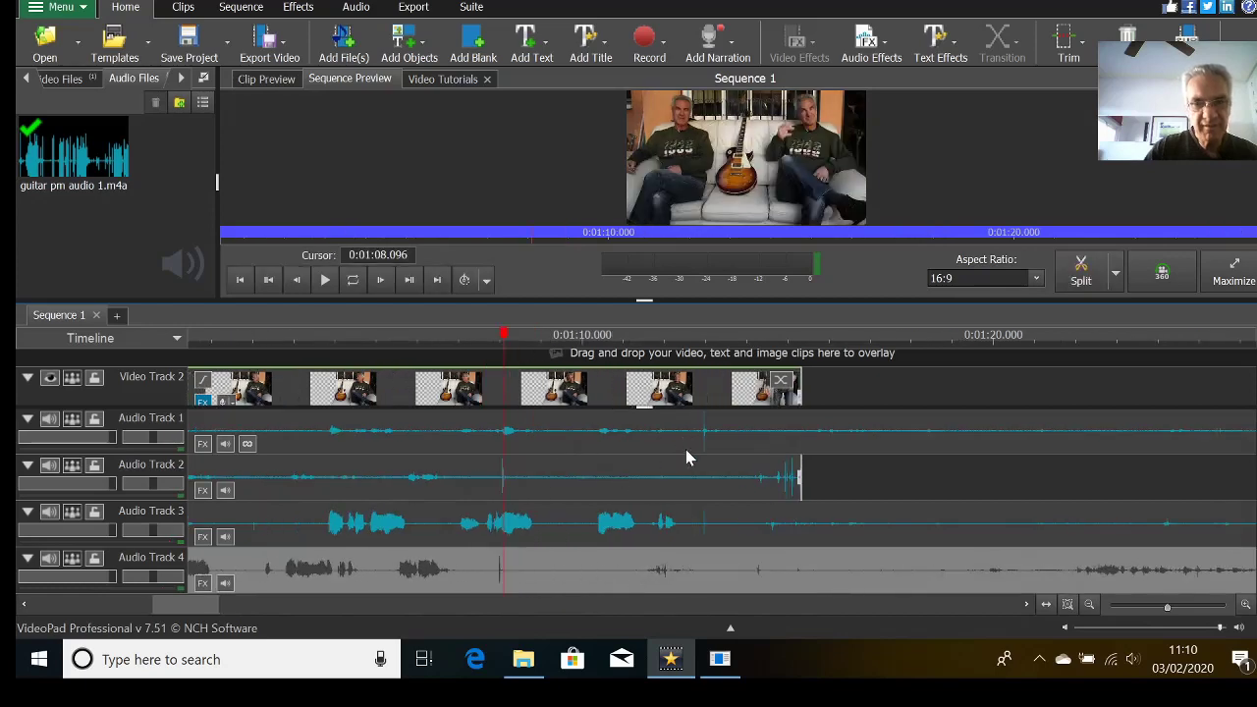
left_click_drag(494, 571, 499, 569)
scroll(687, 530, "down", 2)
scroll(737, 557, "down", 6)
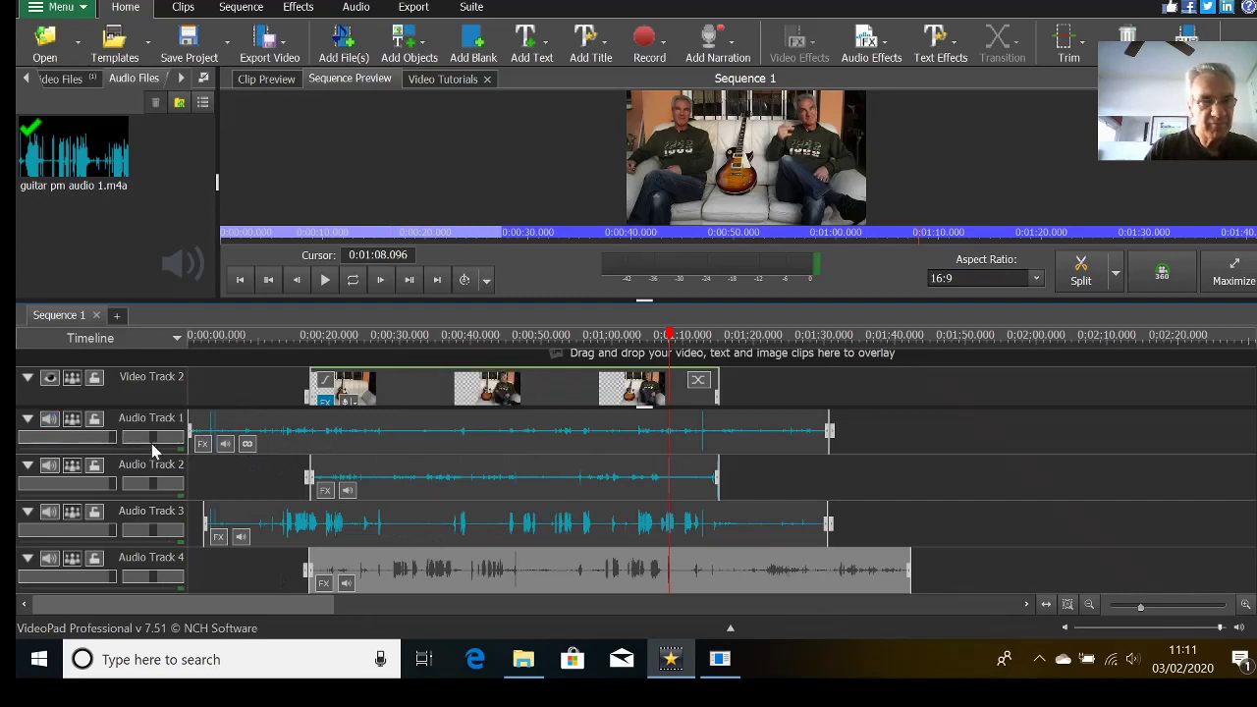
Step: Mute Audio Tracks 1 and 3 and play the sequence up to 0:01:03.648 to compare Audio Tracks 2 and 4
left_click(50, 420)
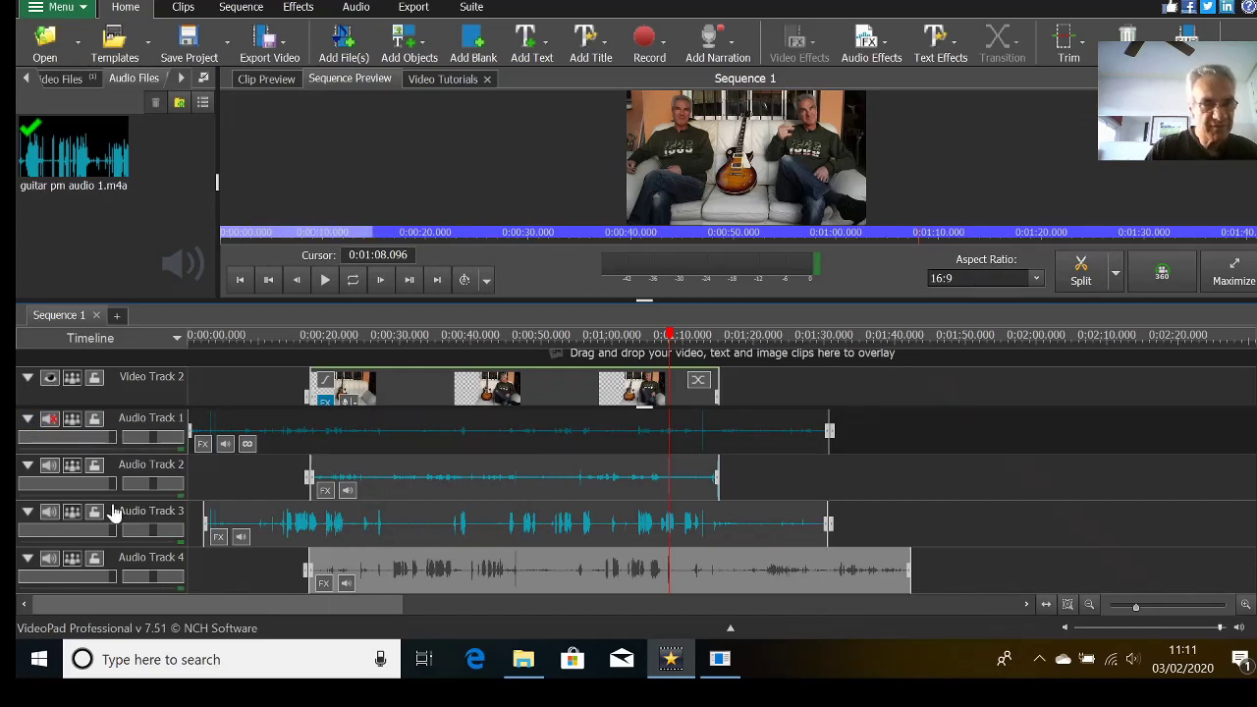
left_click(48, 517)
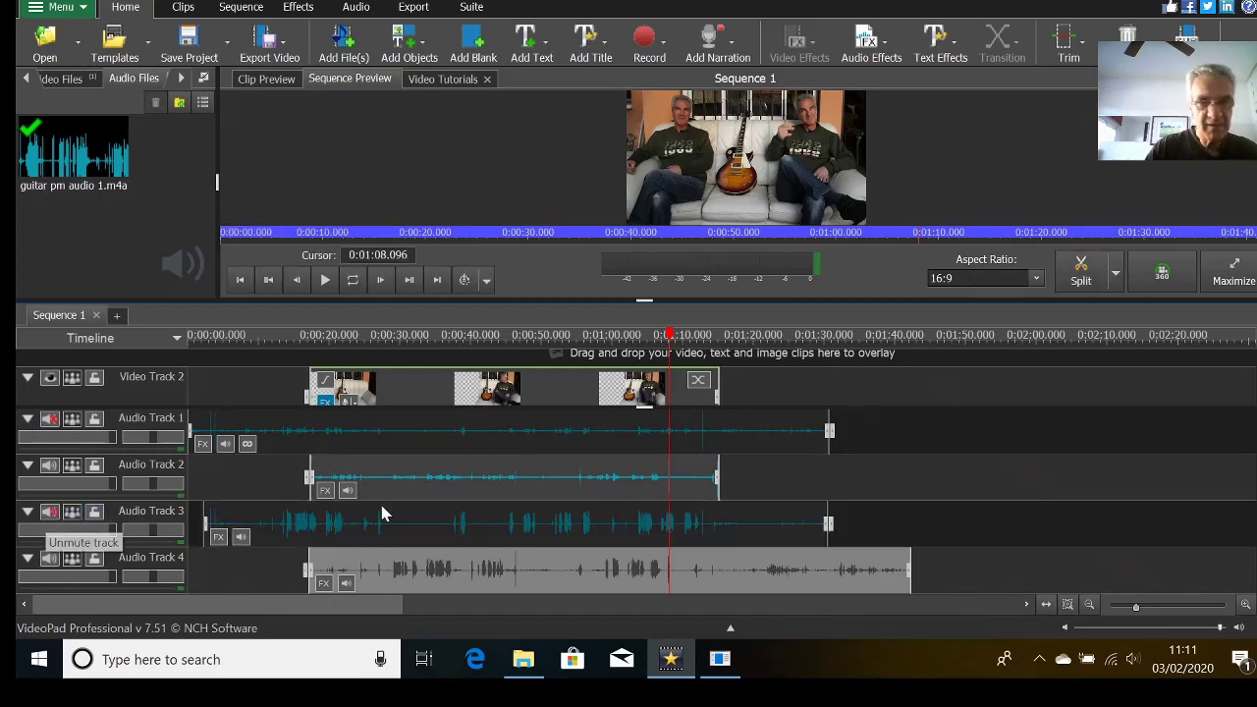
left_click(586, 343)
key("space")
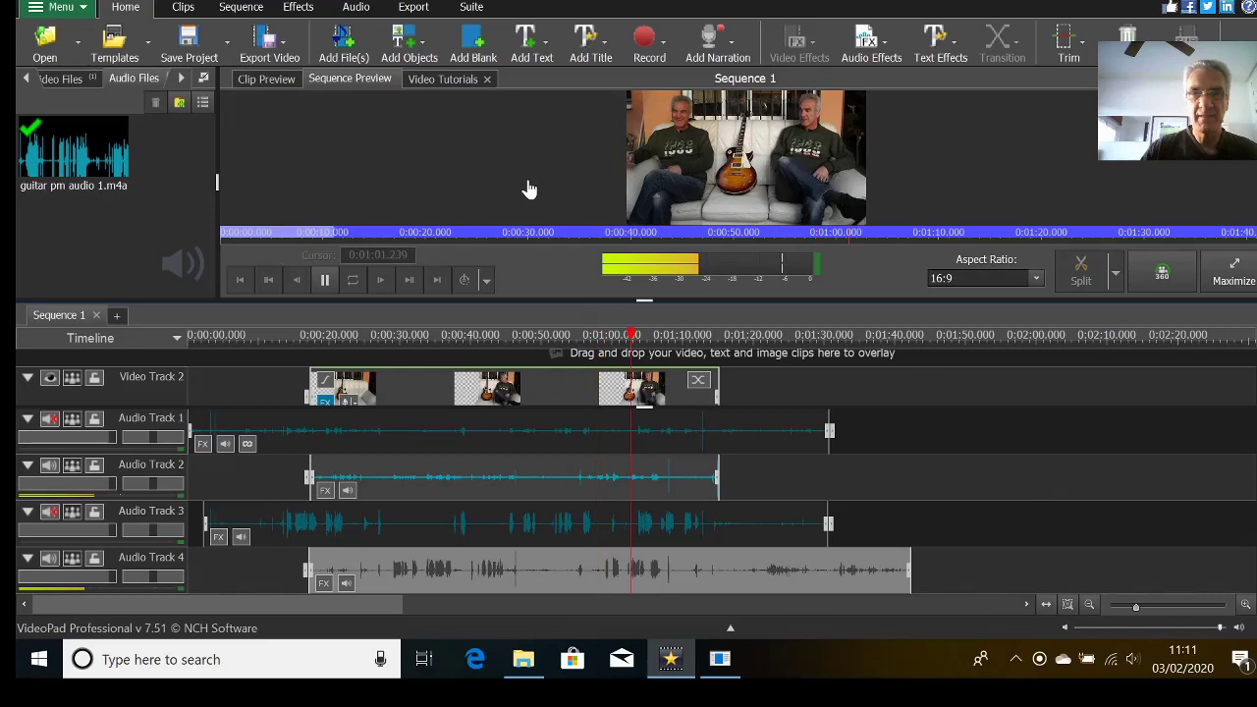
key("space")
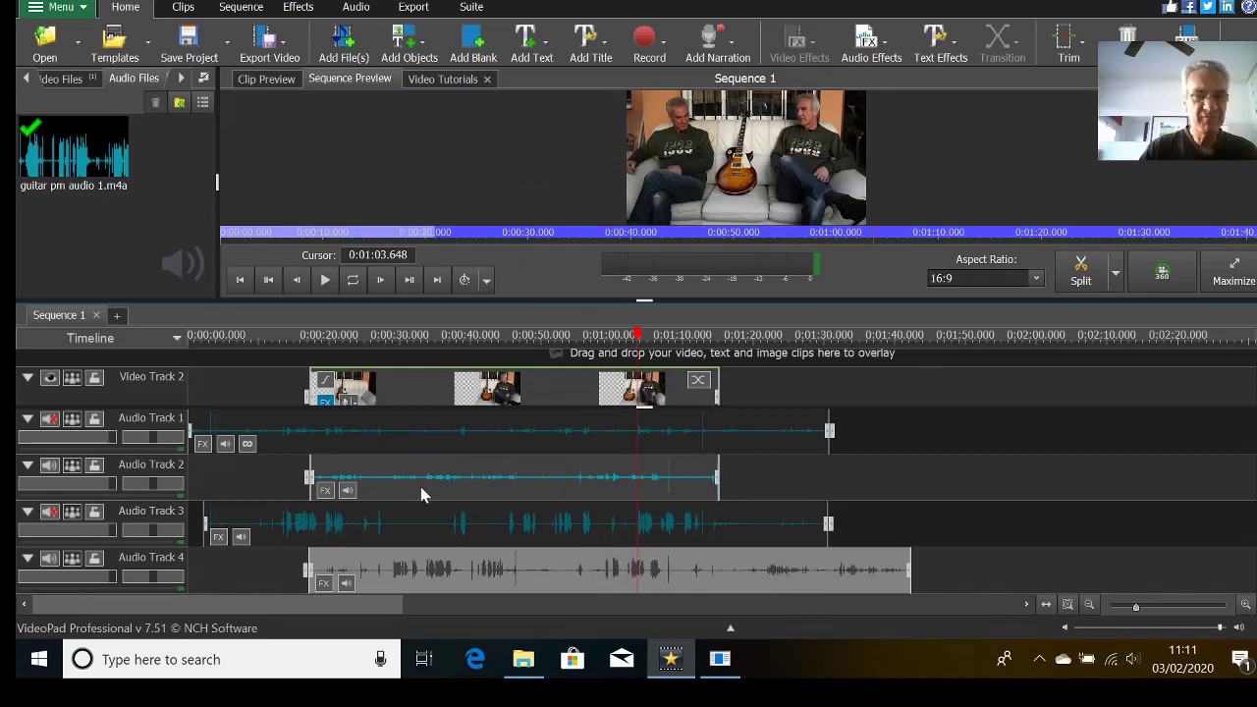
Step: Mute Audio Track 2 and play from 0:00:56.754 to 0:01:02.182 to check Audio Track 4 against the footage
left_click(50, 467)
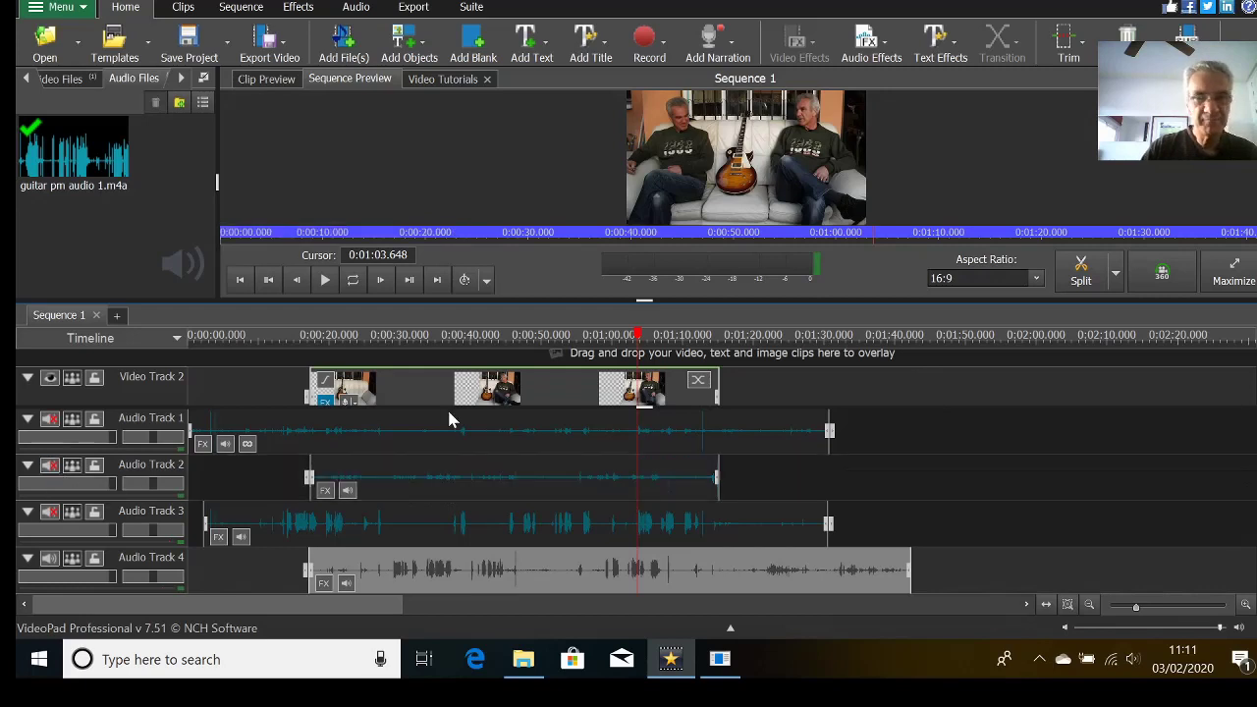
left_click(593, 339)
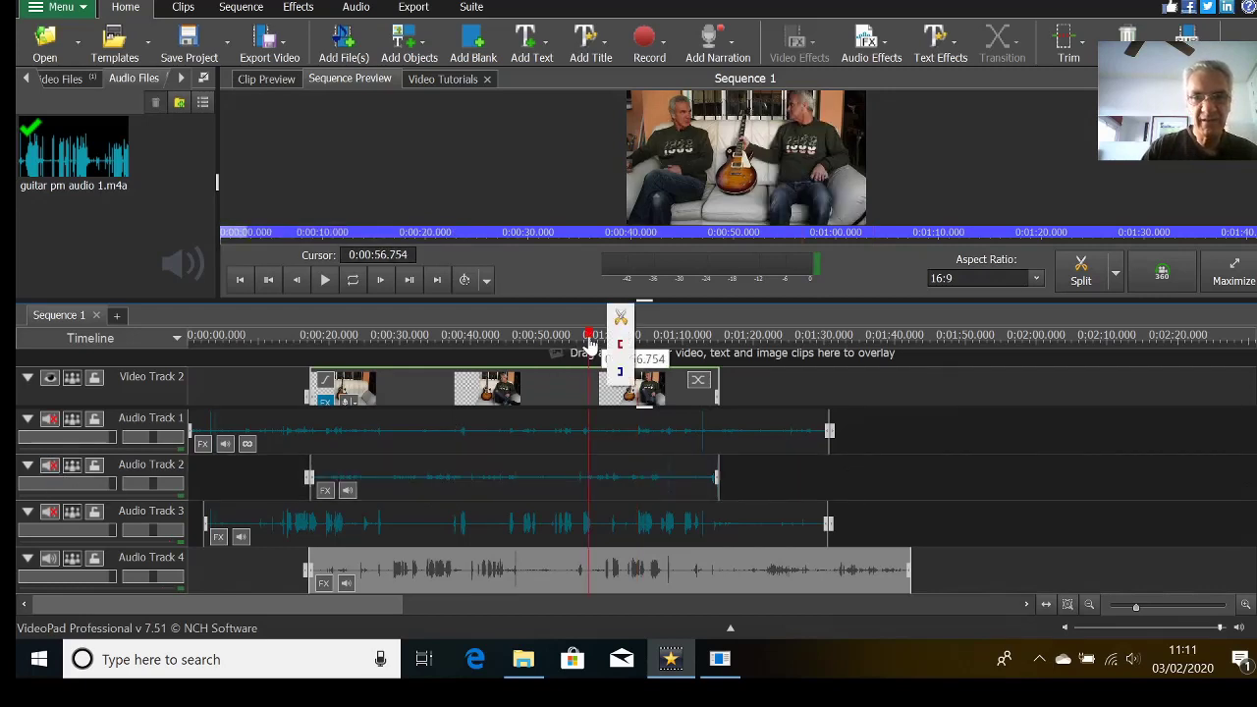
key("space")
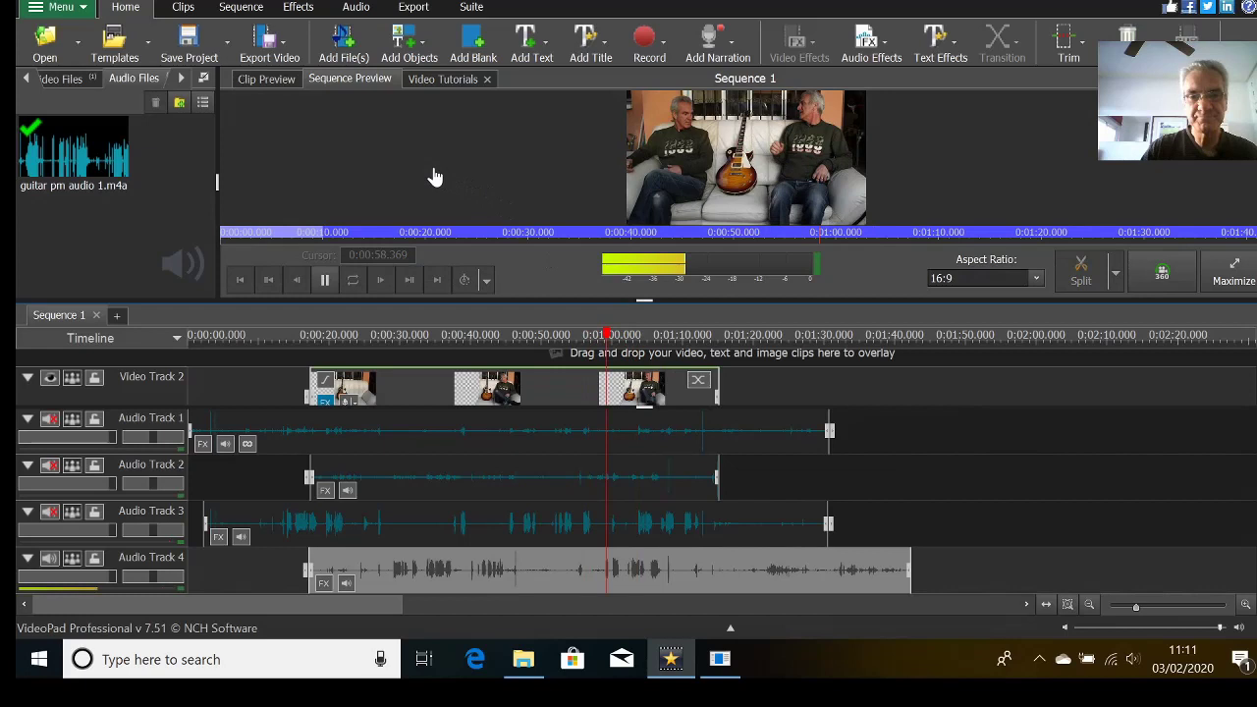
key("space")
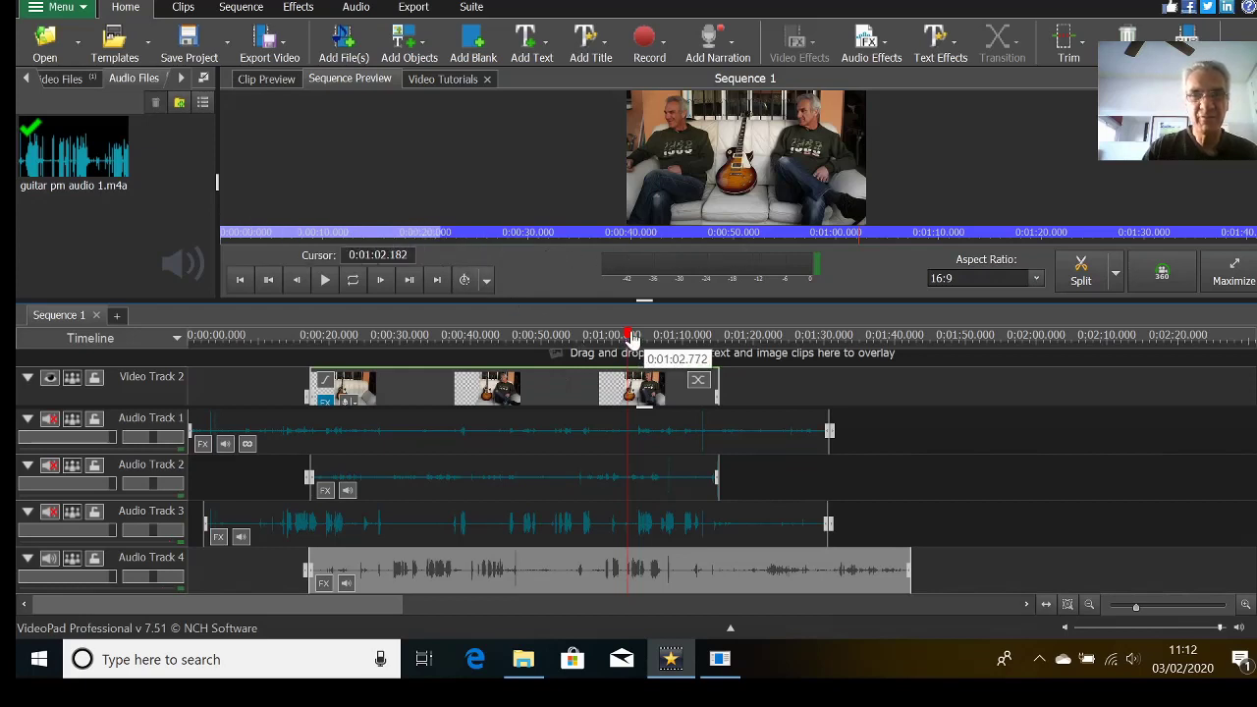
Step: Play the sequence from 0:00:27.590, skipping ahead past Audio Track 4's isolated spike, to check that track's sync with the footage
left_click(521, 336)
left_click(383, 340)
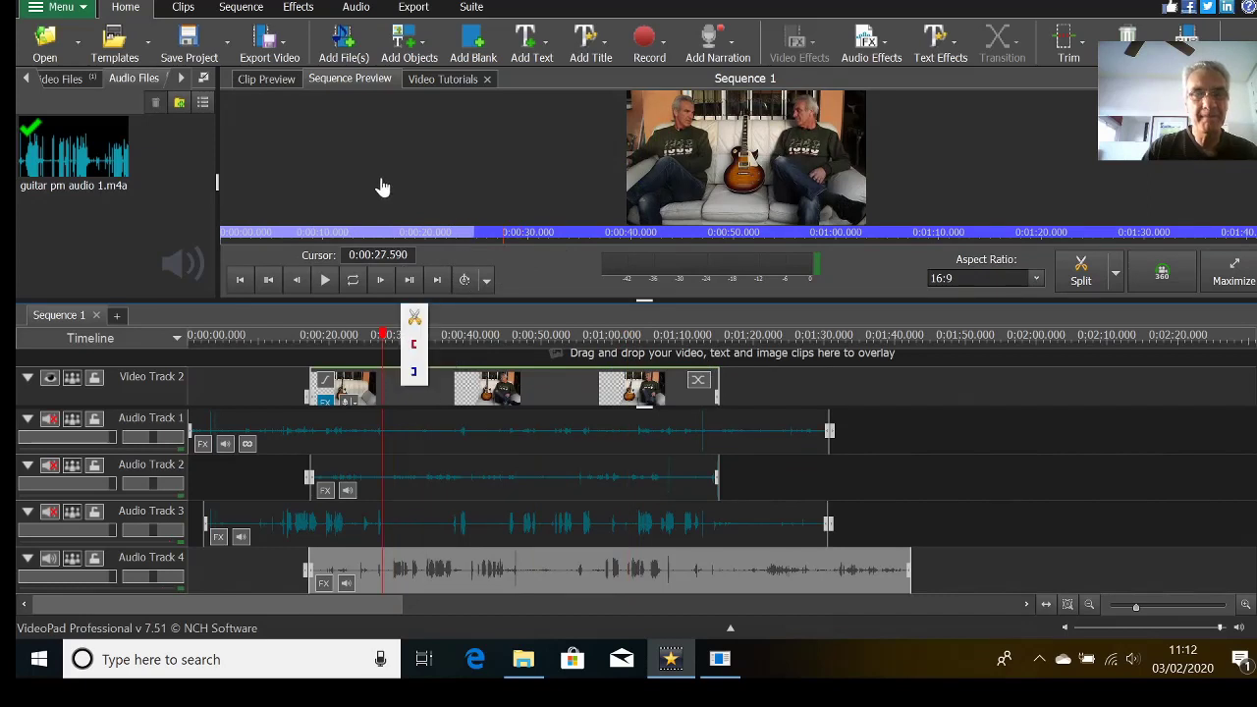
key("space")
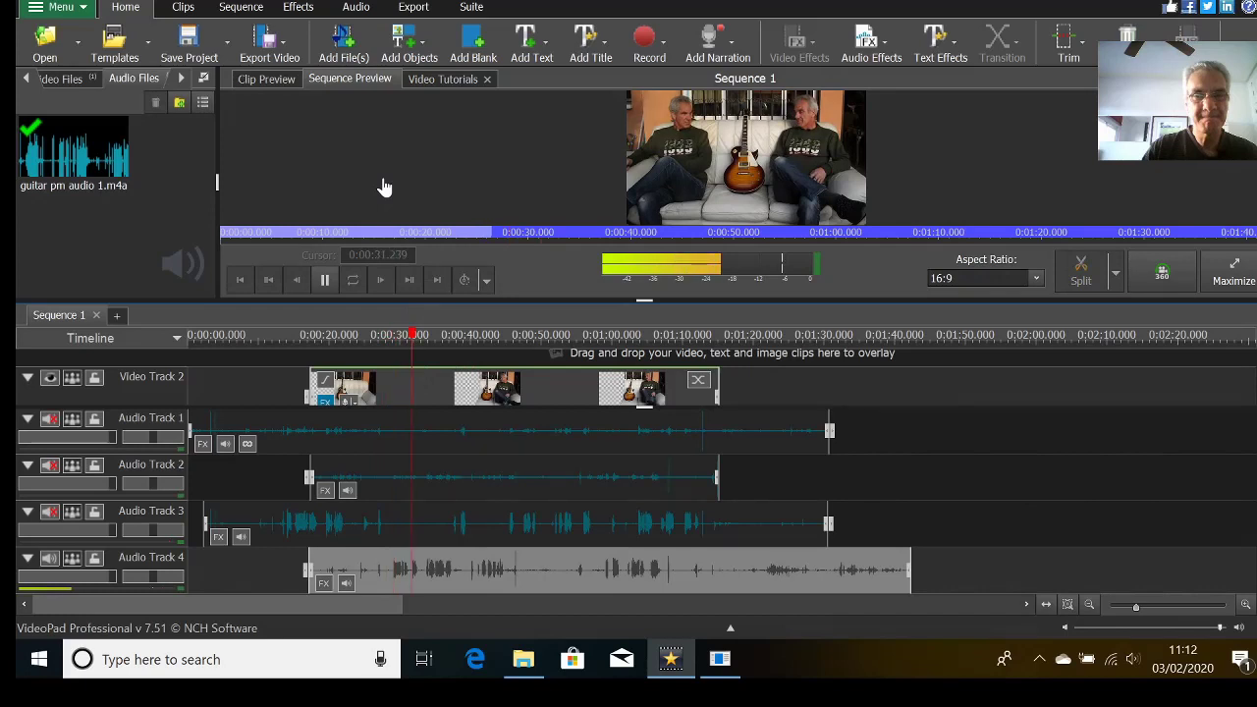
left_click(601, 235)
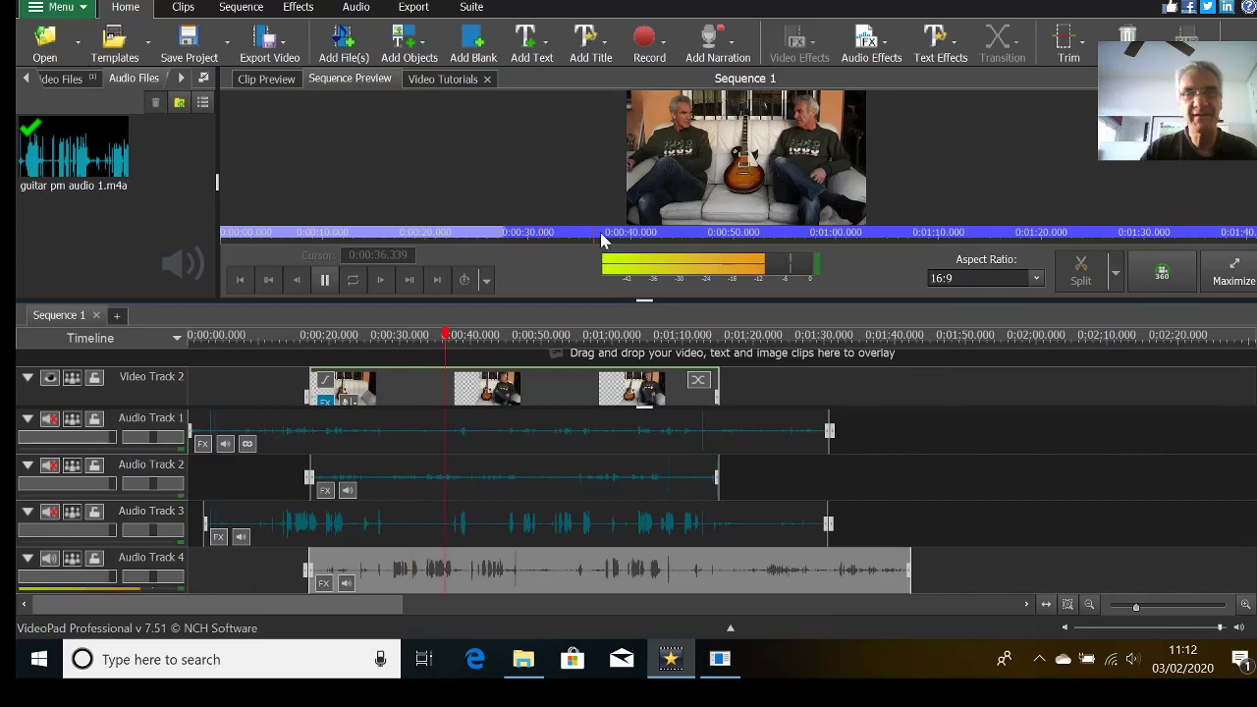
left_click(528, 336)
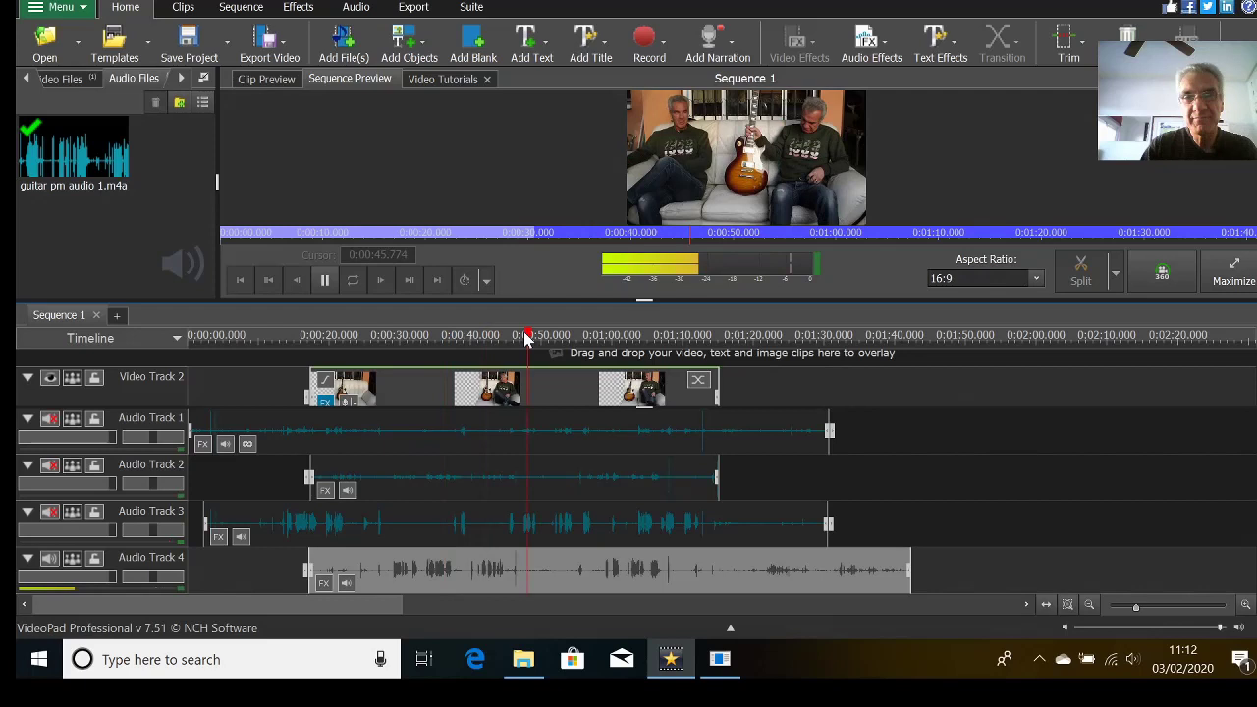
Step: Unmute Audio Track 3 and play the sequence from 0:00:15.651, skipping ahead to a later passage, to hear Audio Tracks 3 and 4 together
left_click(300, 332)
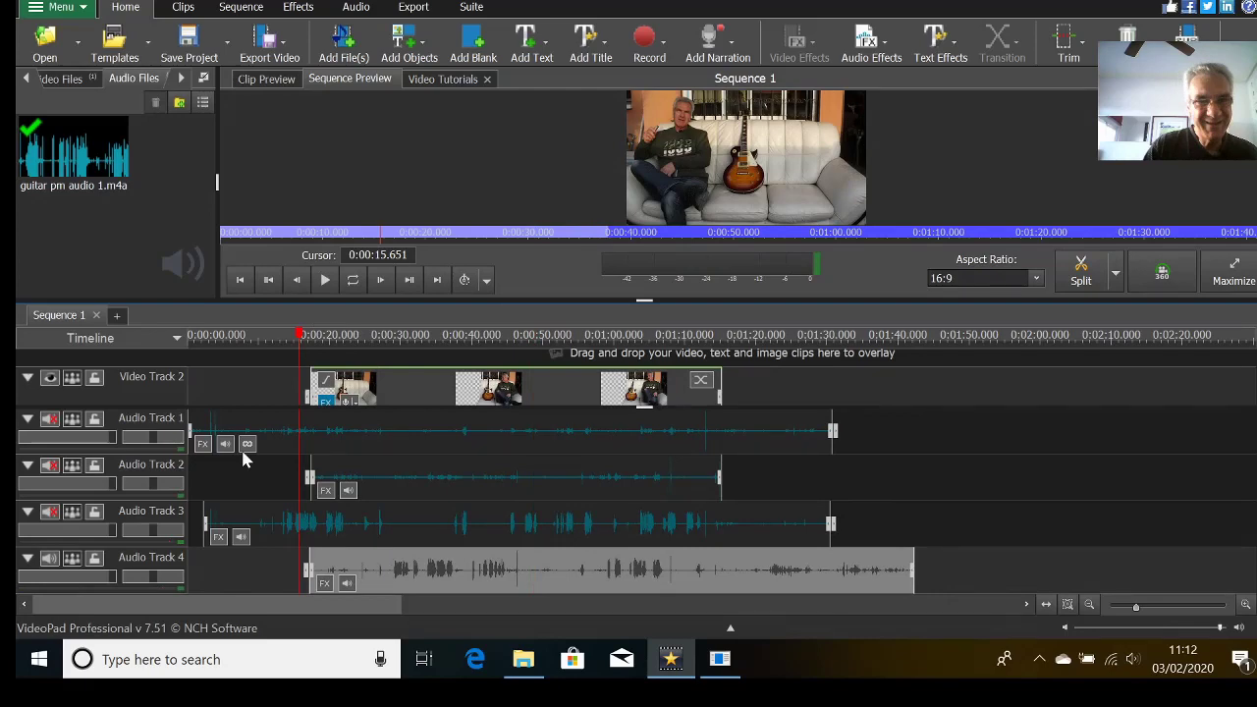
left_click(48, 512)
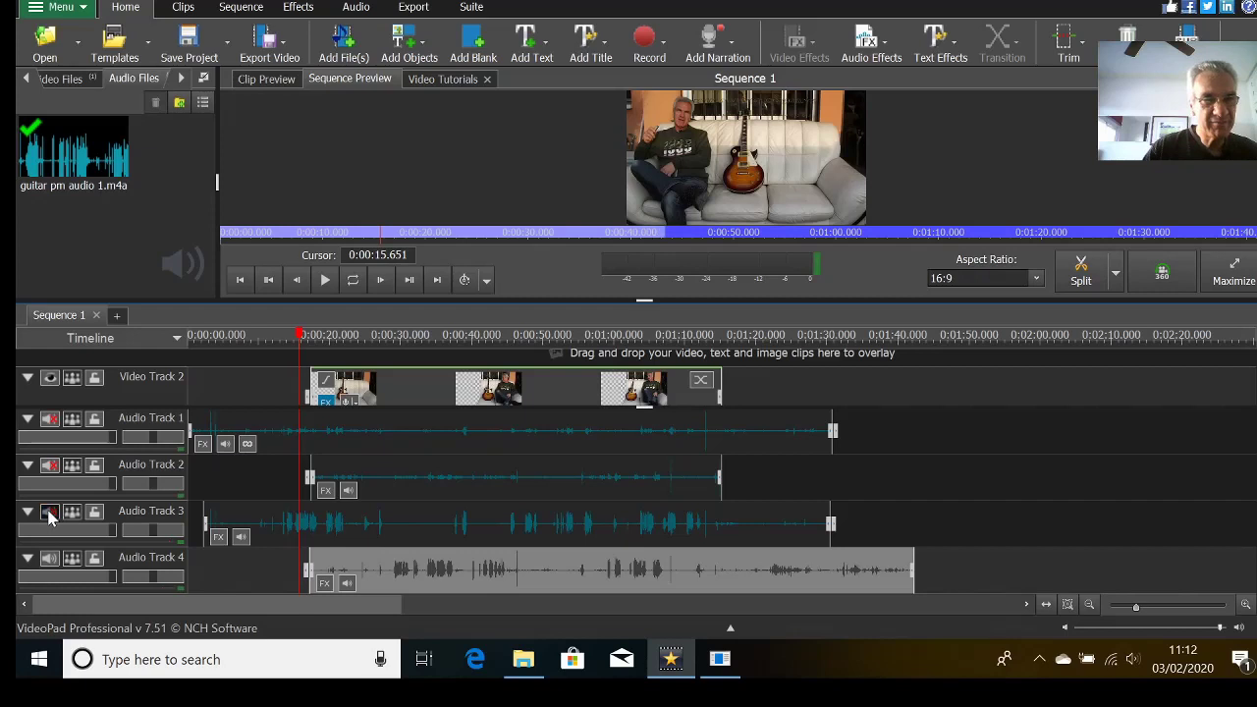
left_click(48, 512)
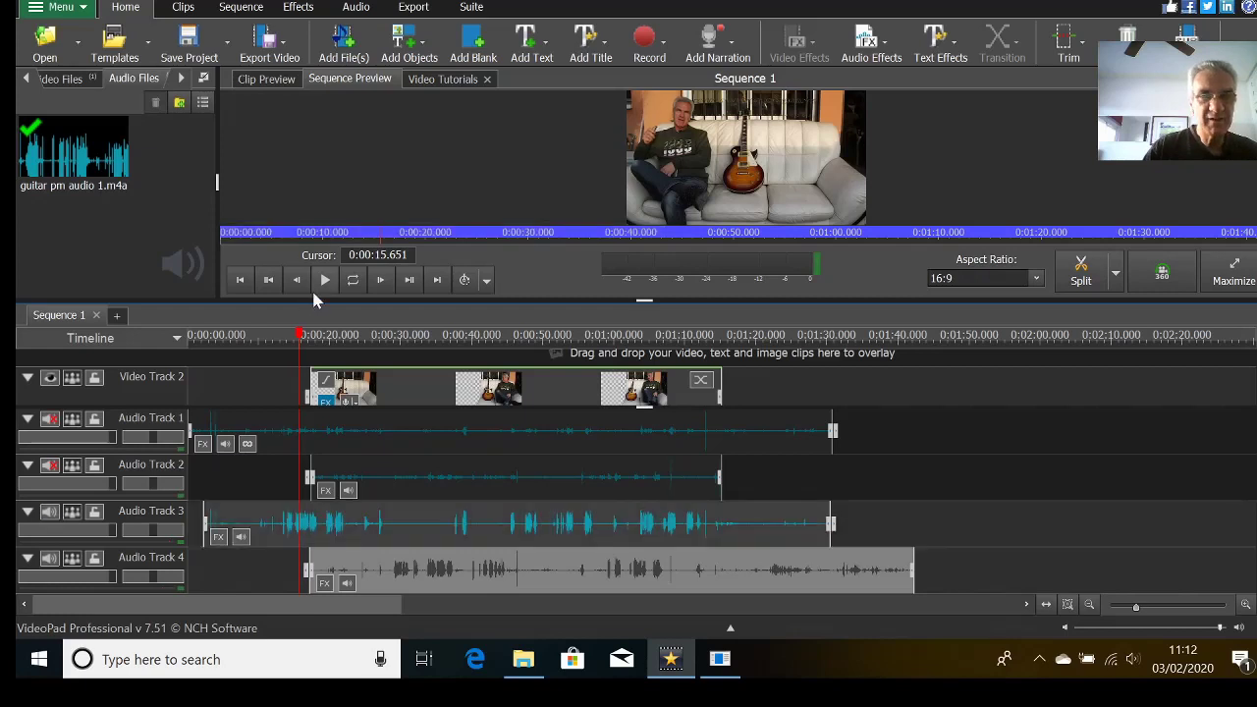
left_click(325, 280)
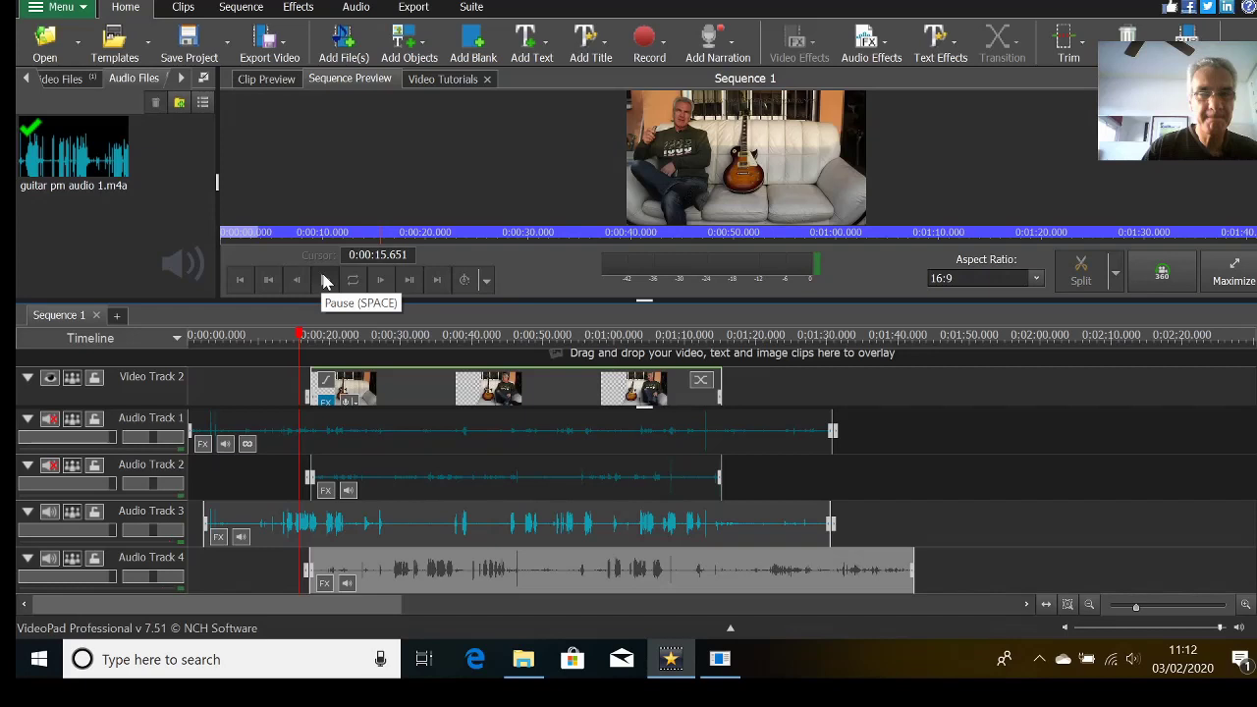
left_click(661, 339)
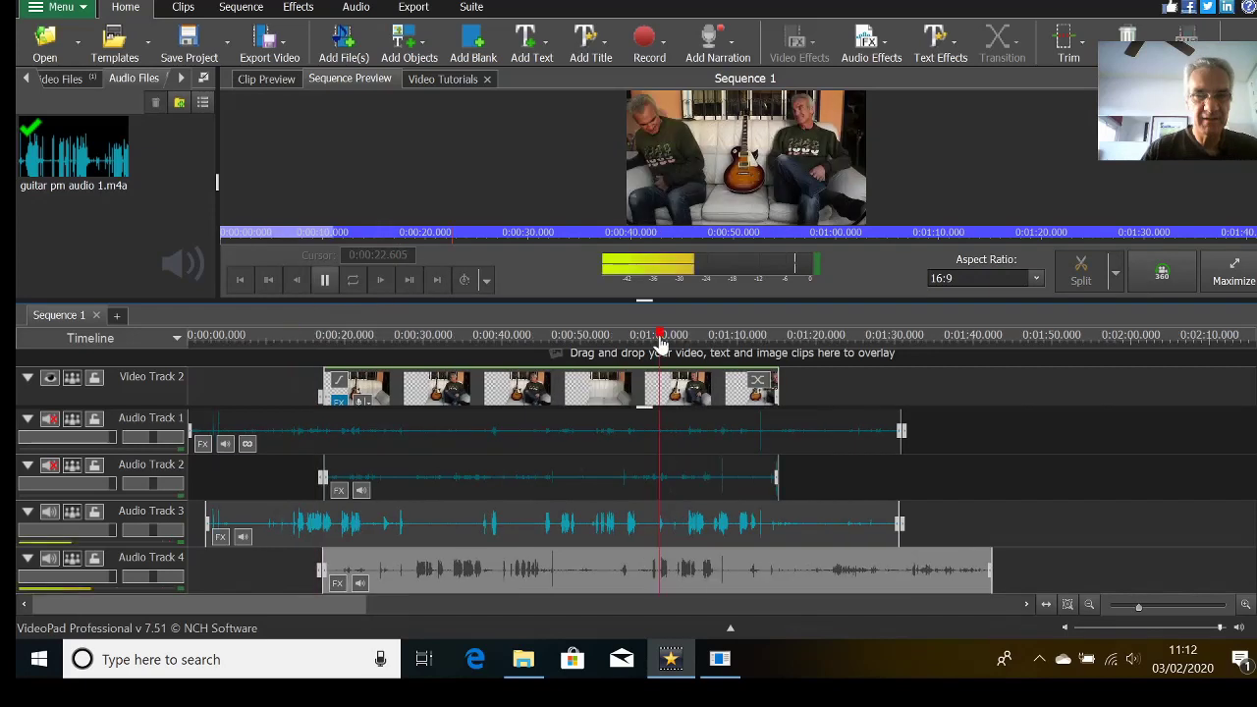